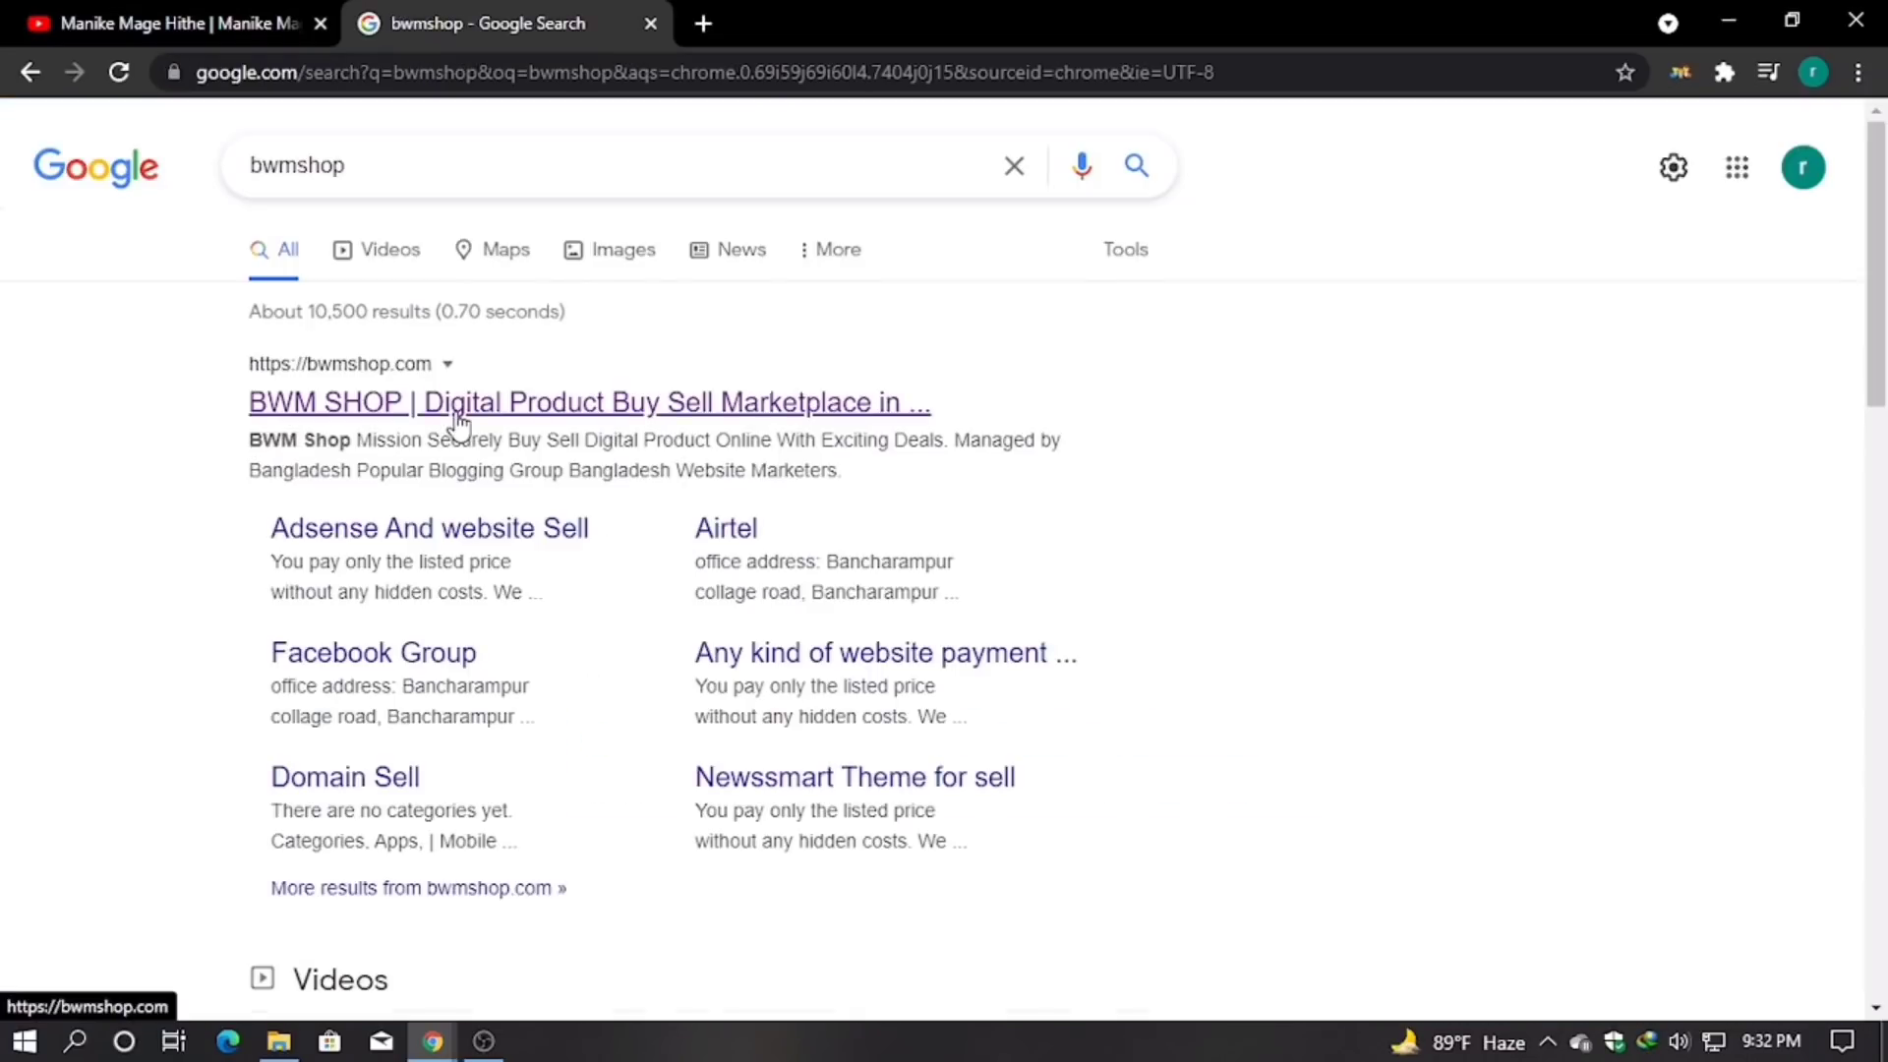
- Open the 'BWM SHOP | Digital Product Buy Sell Marketplace' result from the Google search
{"action": "left_click", "coordinate": [454, 422]}
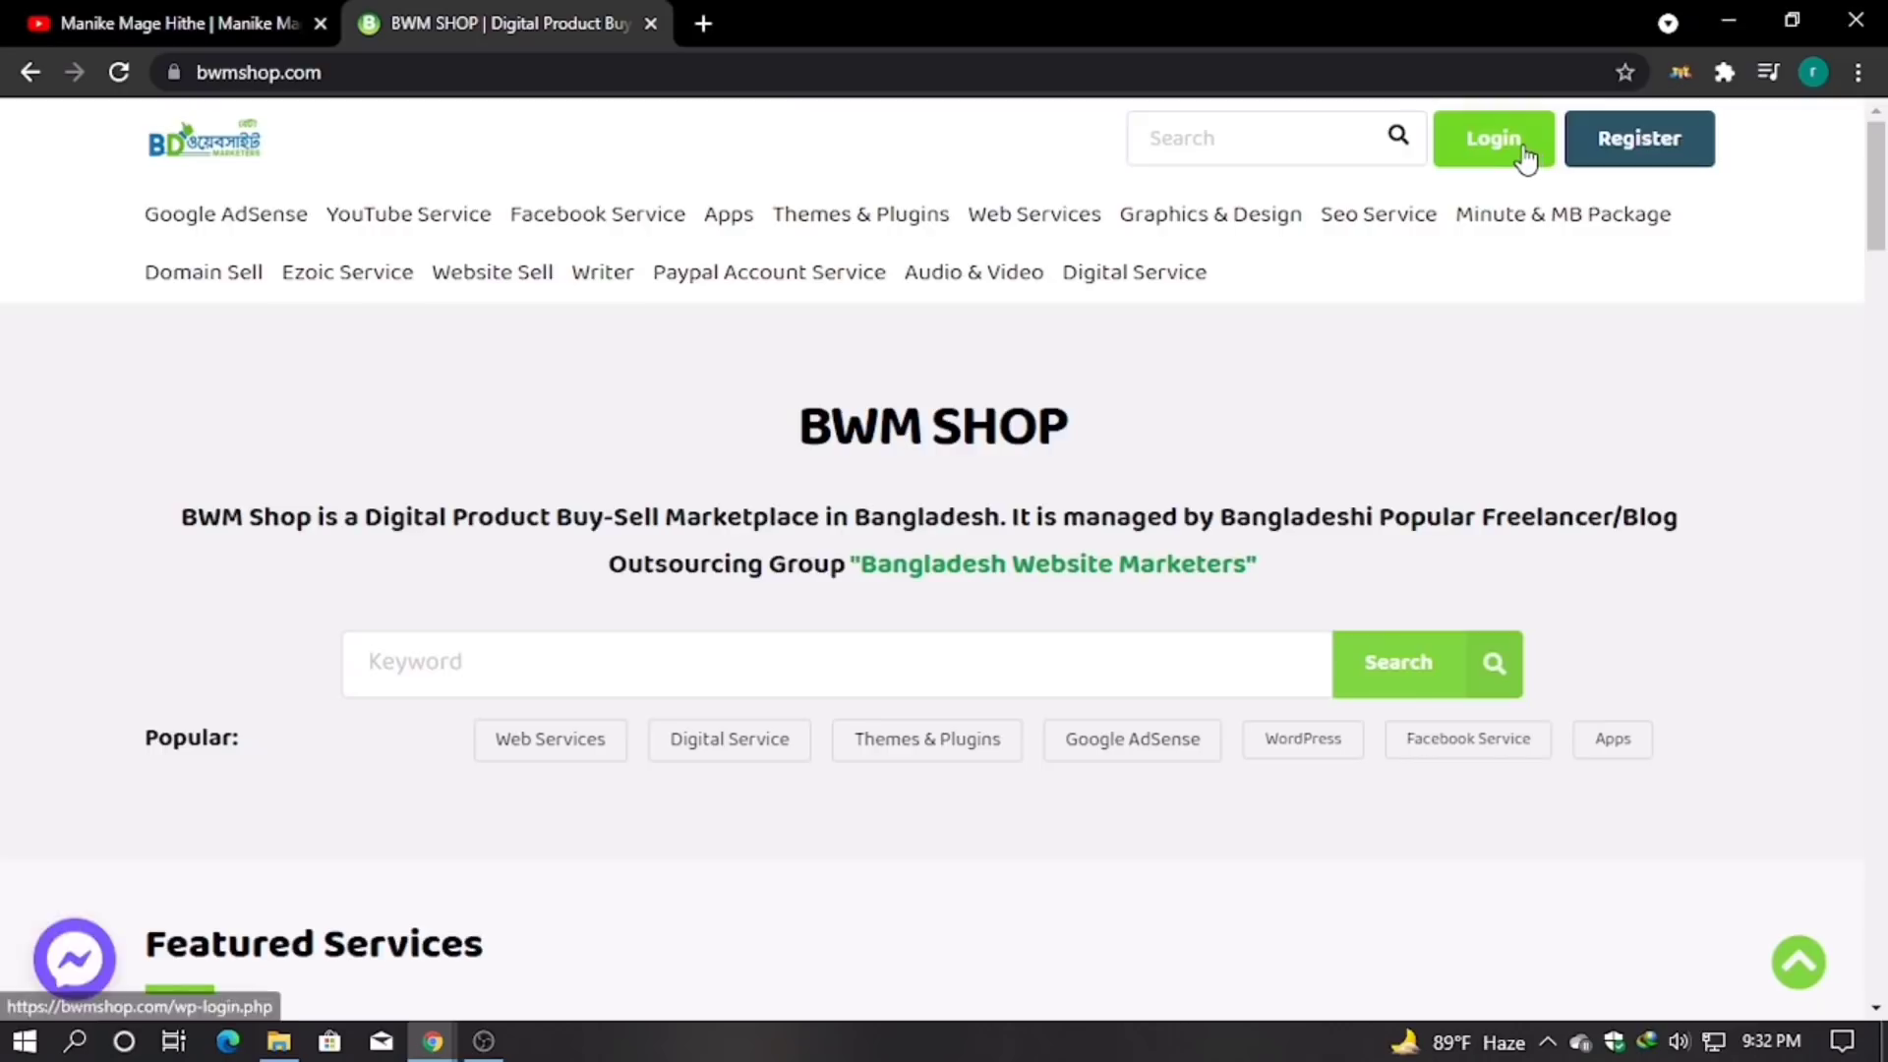
- Switch from the Login form to the Register form
{"action": "left_click", "coordinate": [1495, 139]}
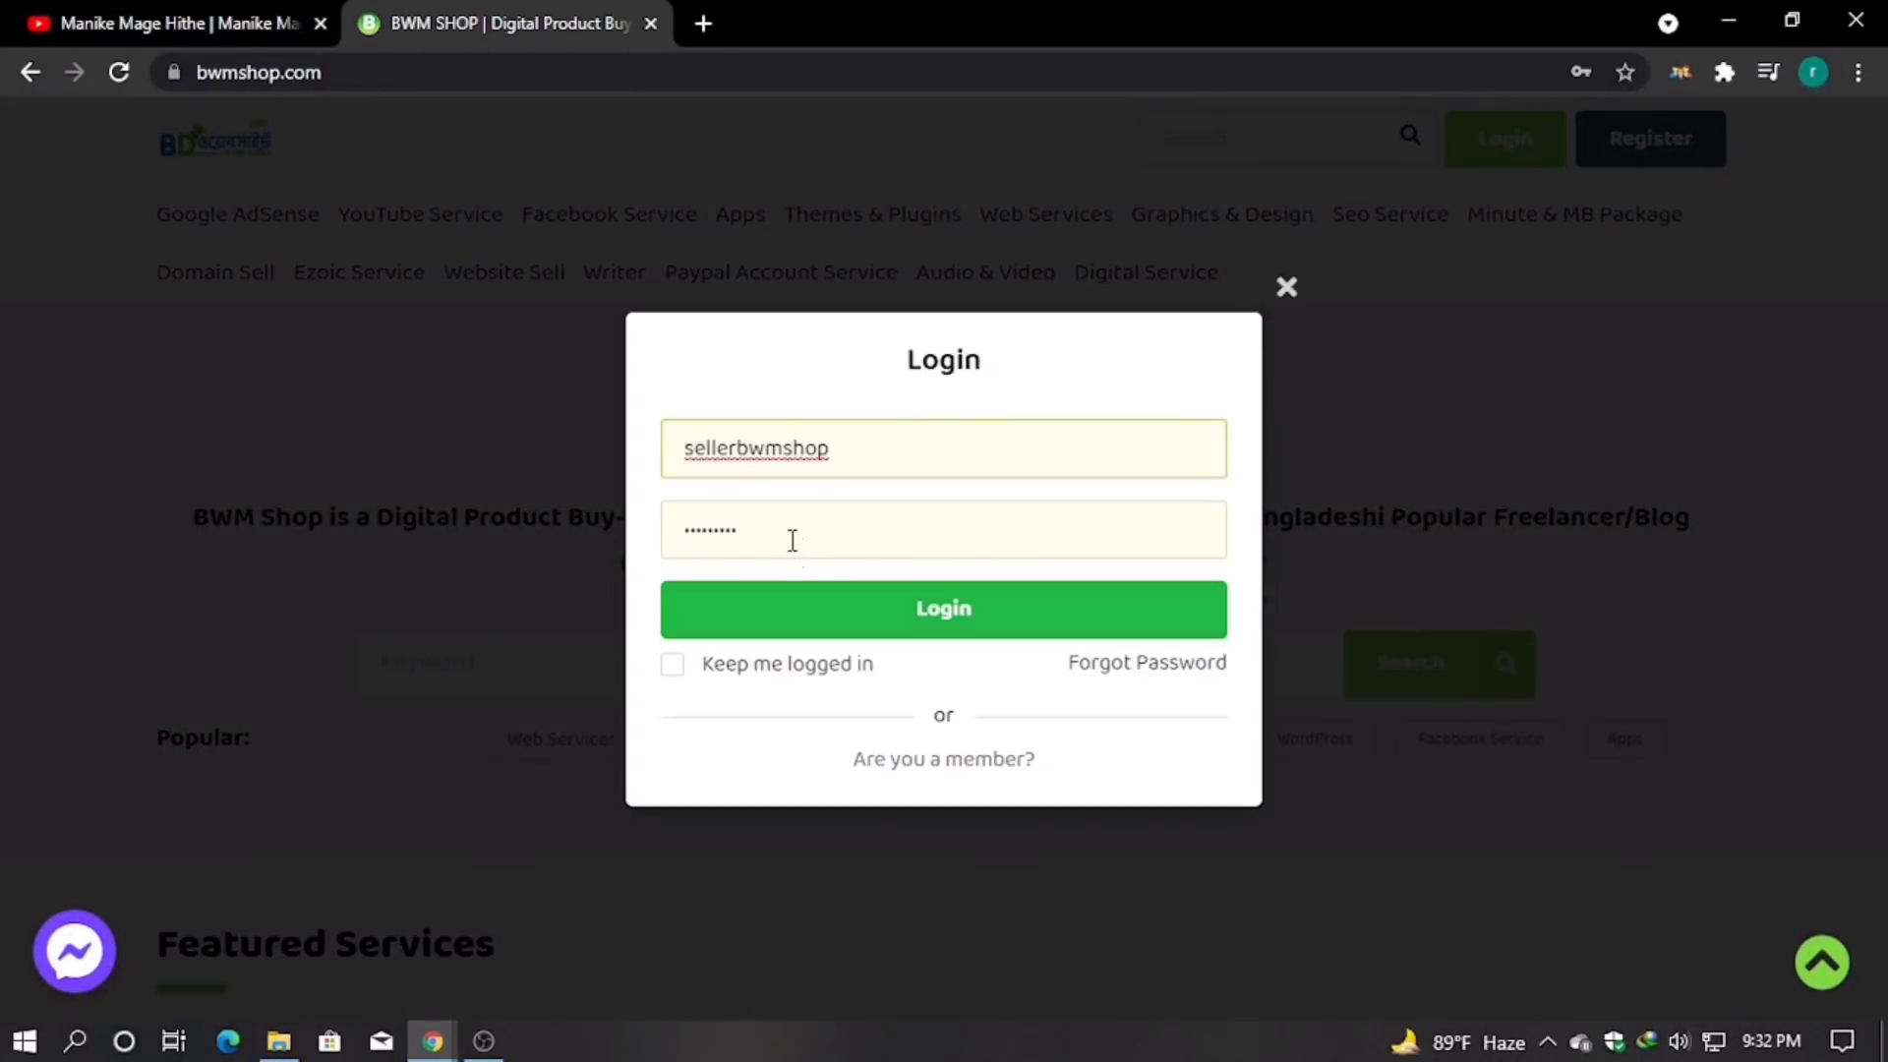
{"action": "left_click", "coordinate": [952, 765]}
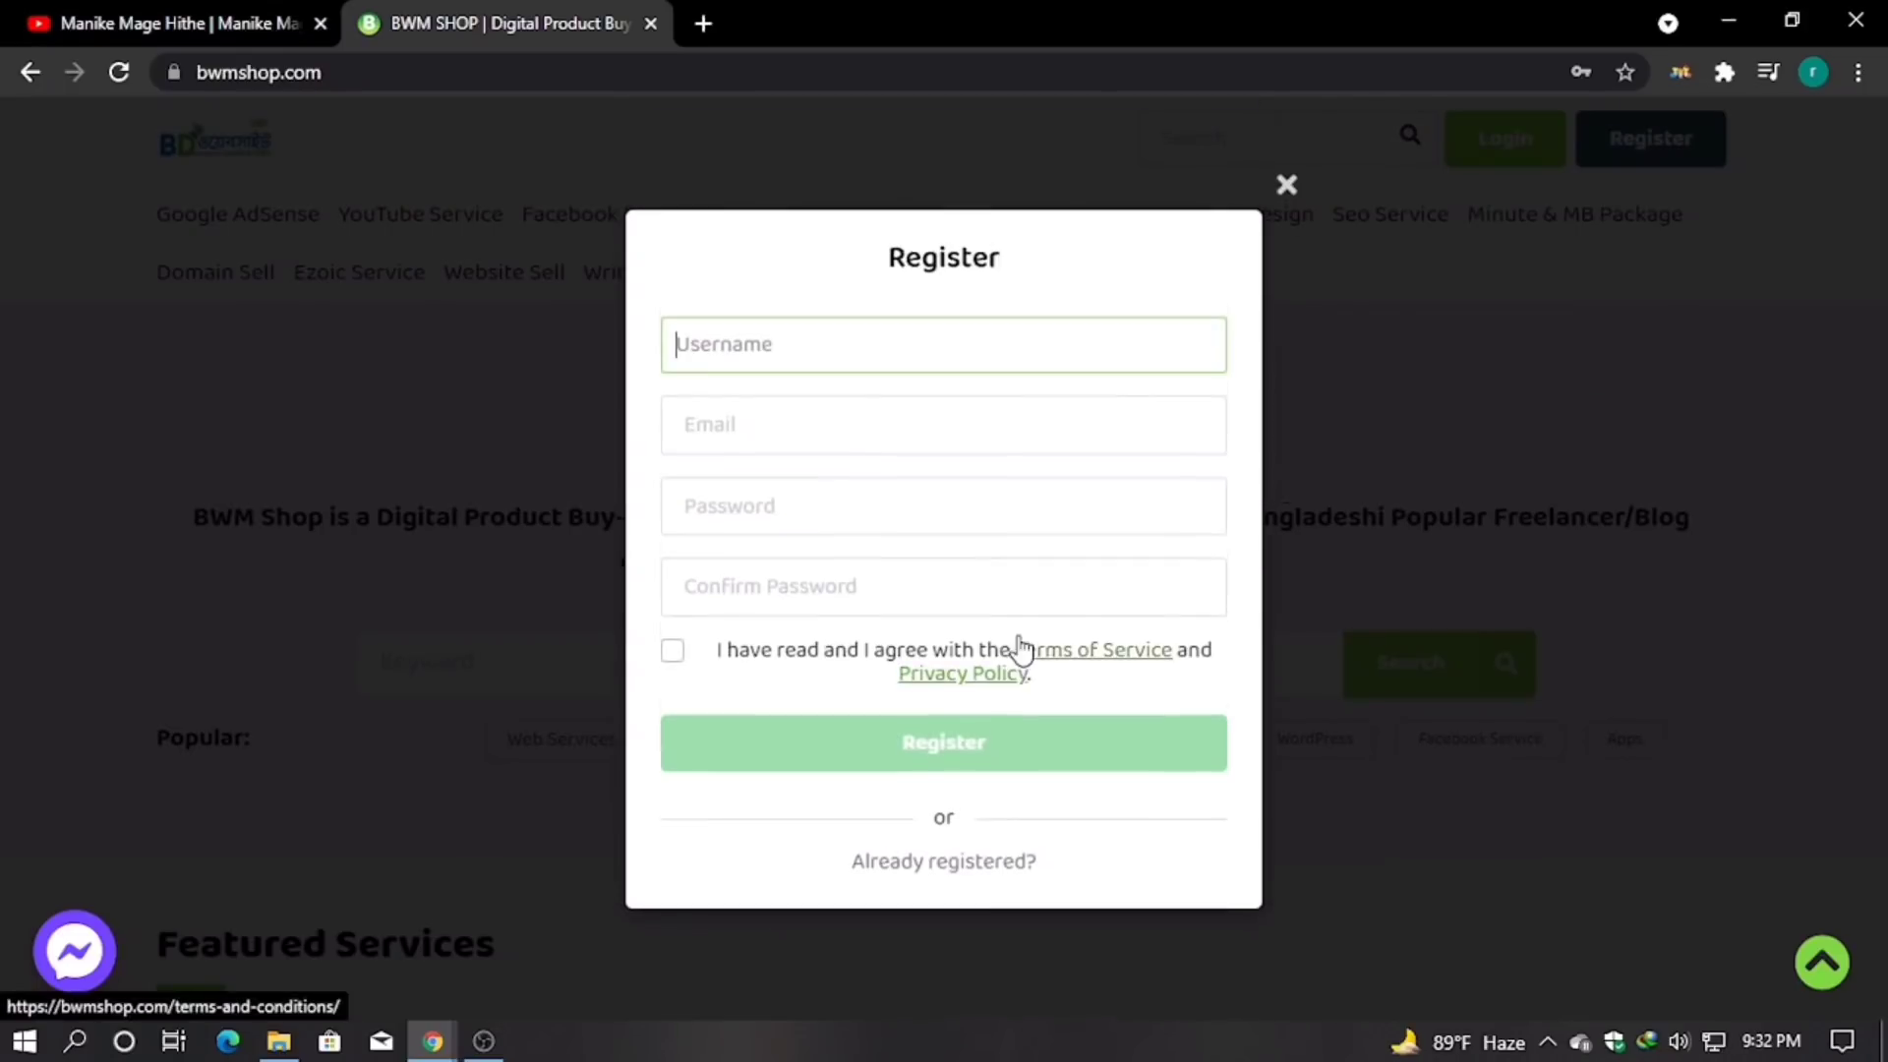
{"action": "left_click", "coordinate": [1290, 188]}
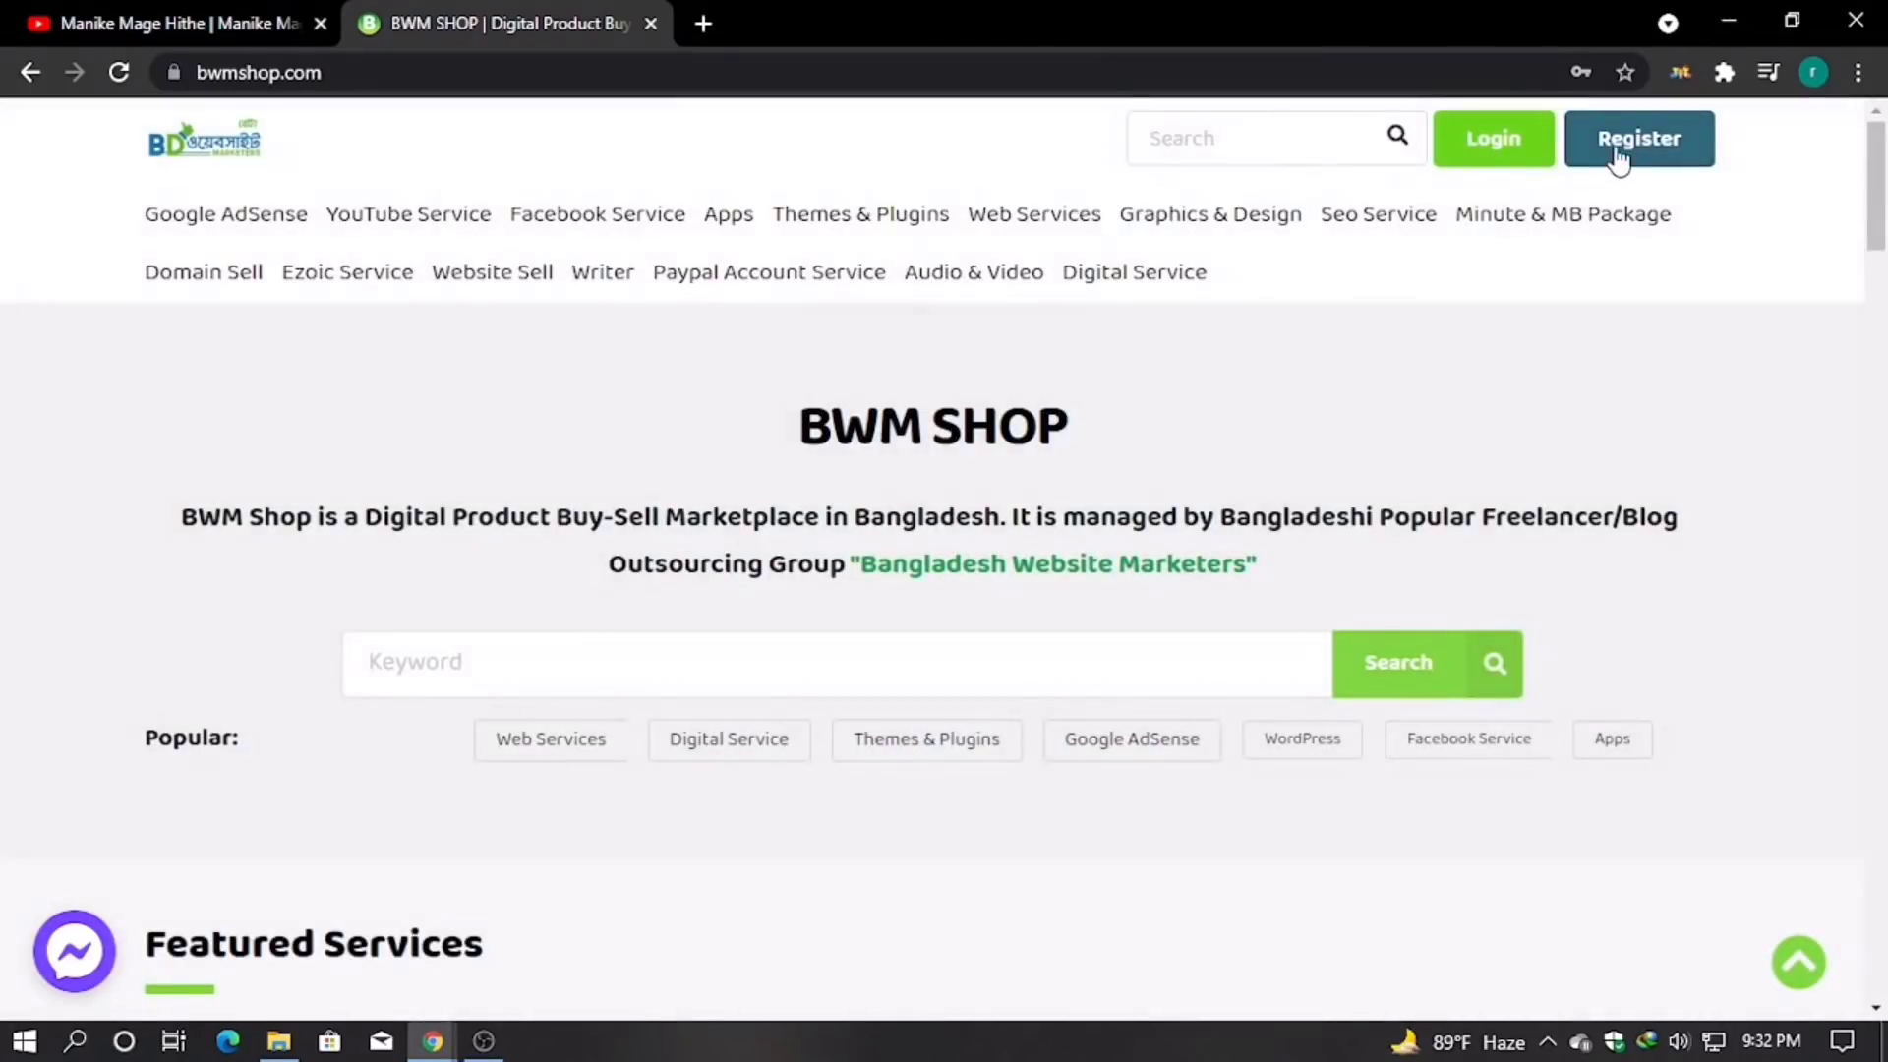
{"action": "left_click", "coordinate": [1615, 157]}
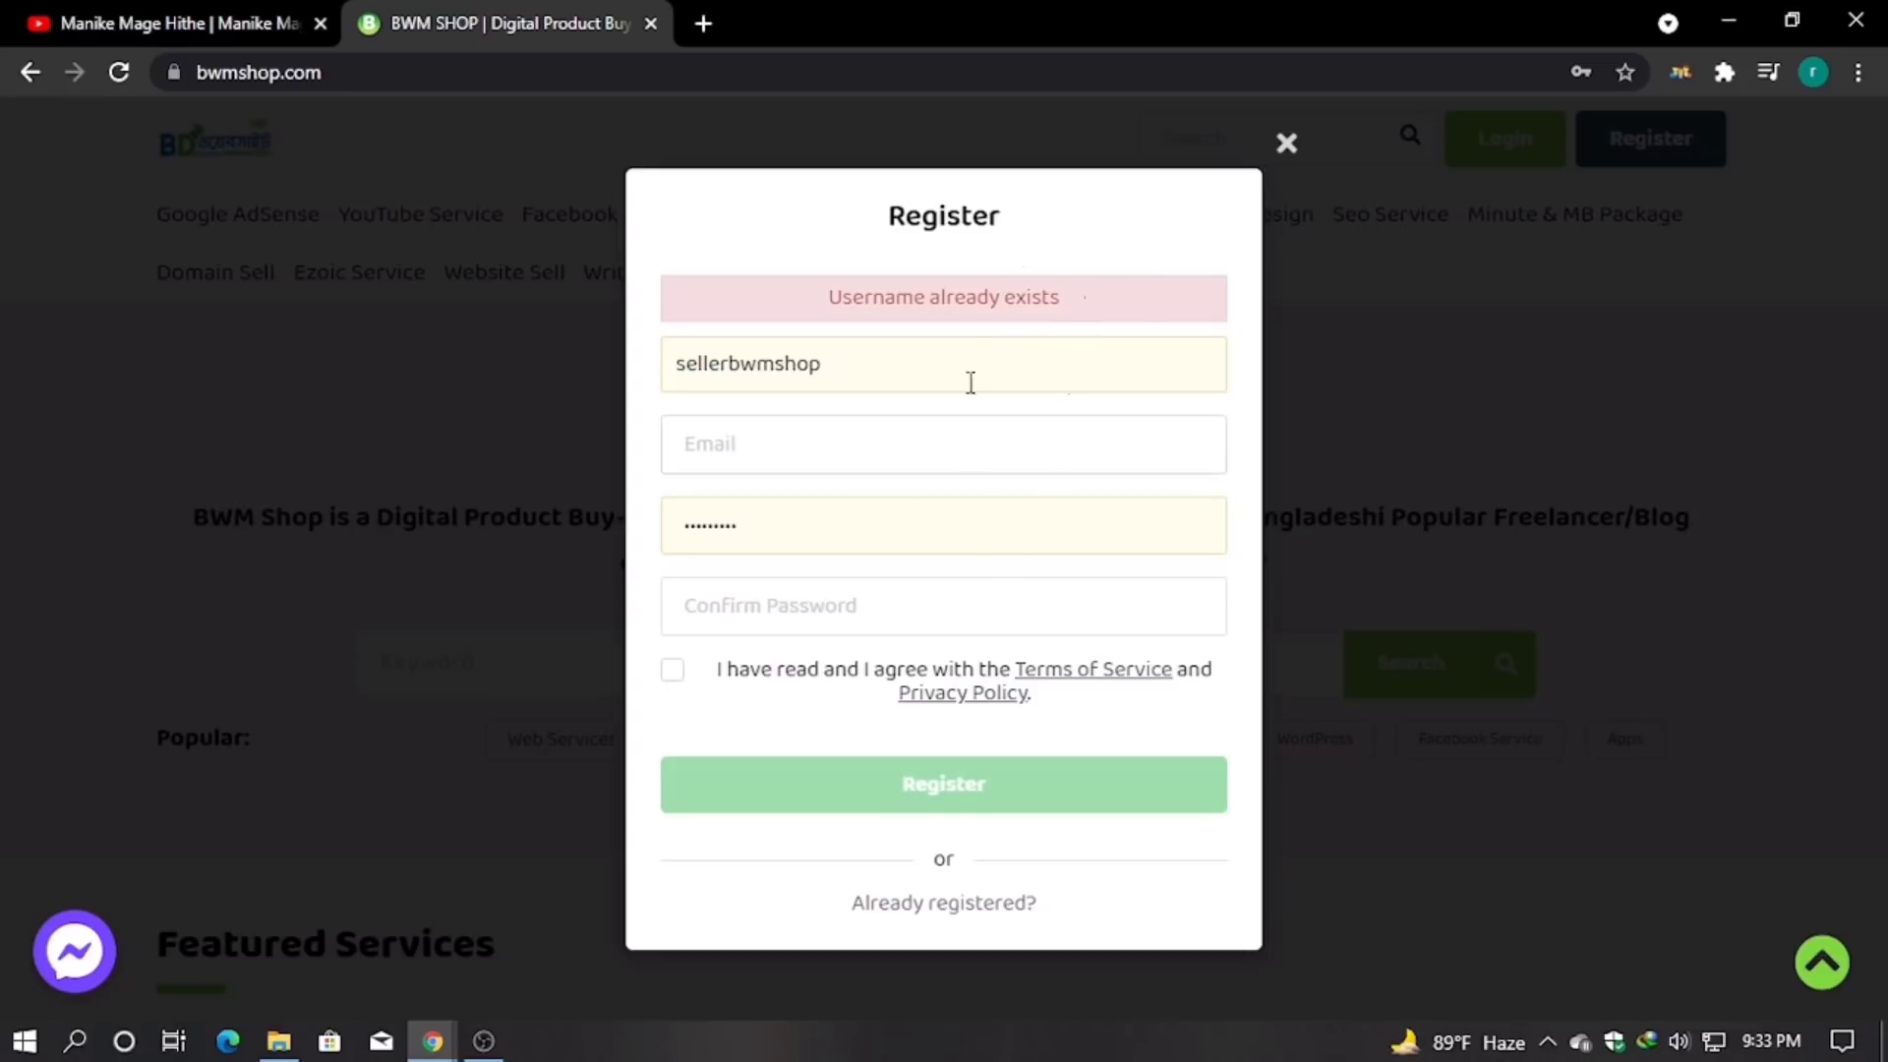
- Clear the rejected username and enter a new username
{"action": "left_click", "coordinate": [918, 370]}
{"action": "left_click_drag", "start_coordinate": [918, 371], "coordinate": [679, 368]}
{"action": "left_click", "coordinate": [826, 423]}
{"action": "left_click", "coordinate": [845, 366]}
{"action": "left_click_drag", "start_coordinate": [844, 366], "coordinate": [680, 366]}
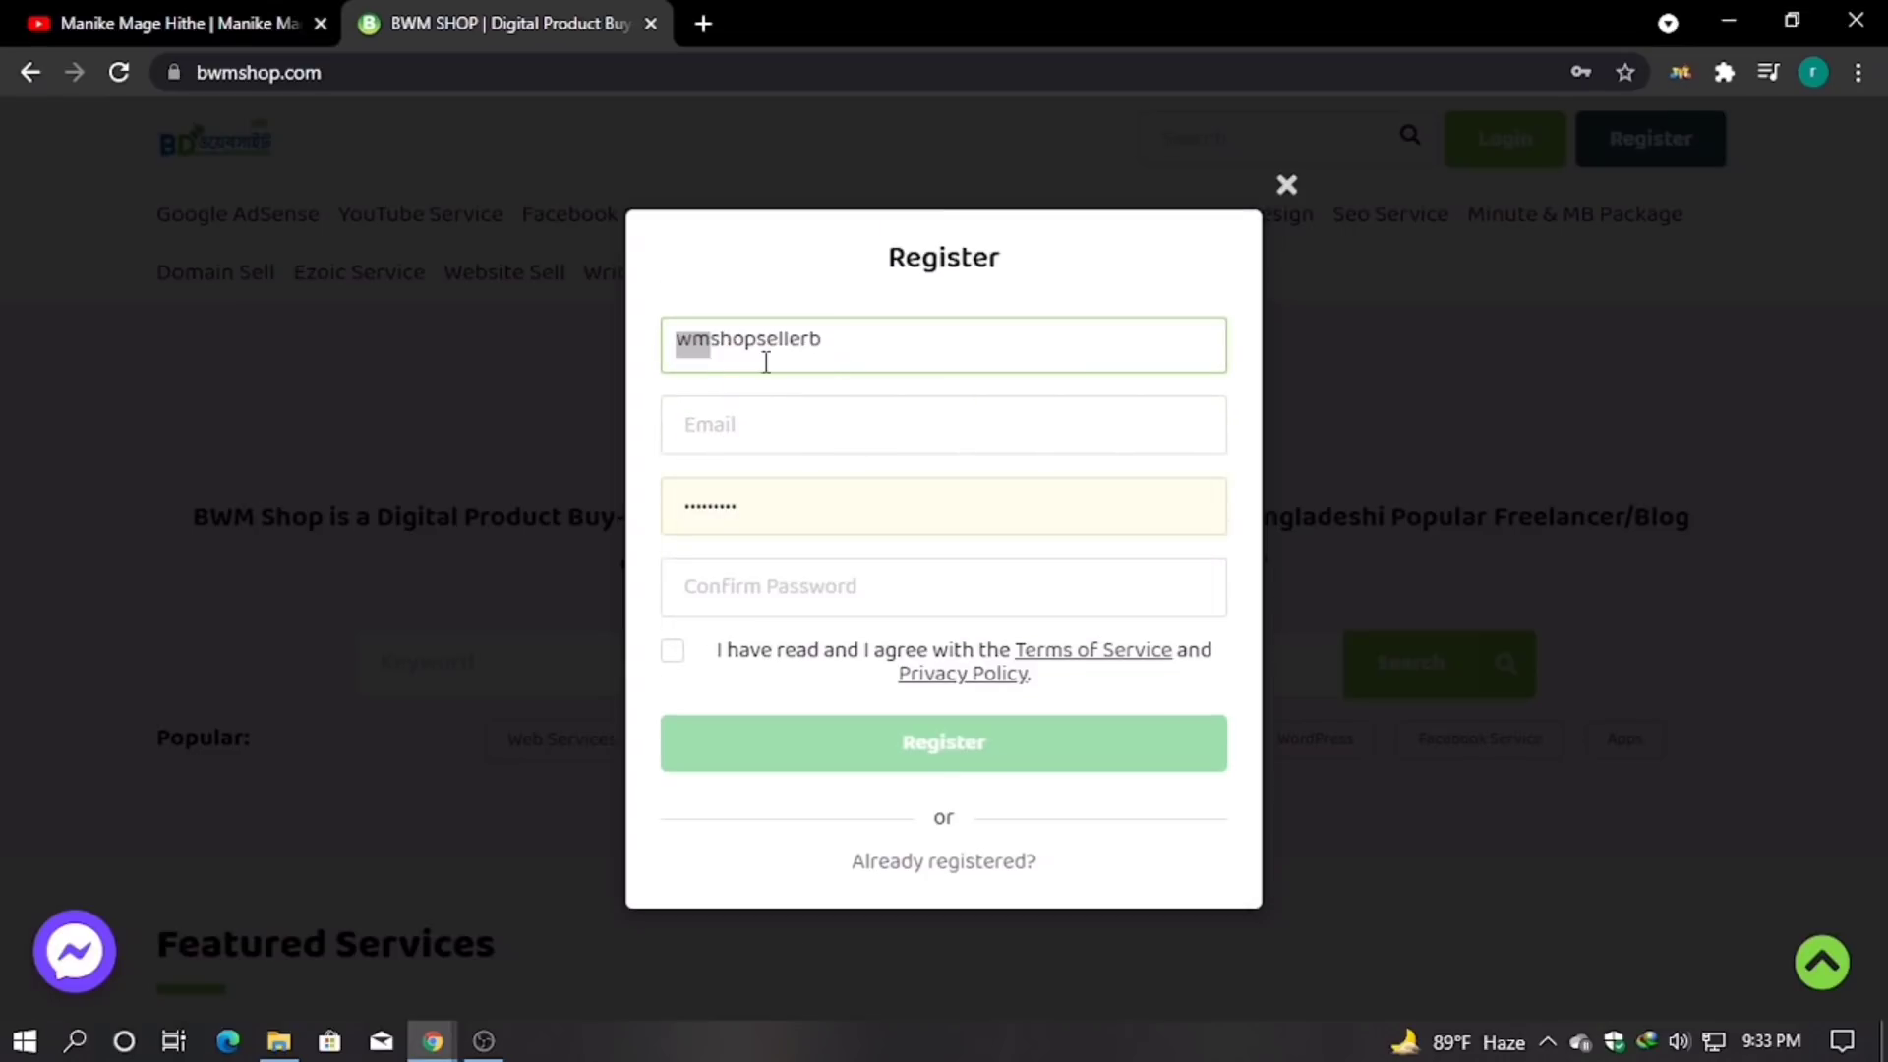
{"action": "double_click", "coordinate": [829, 346]}
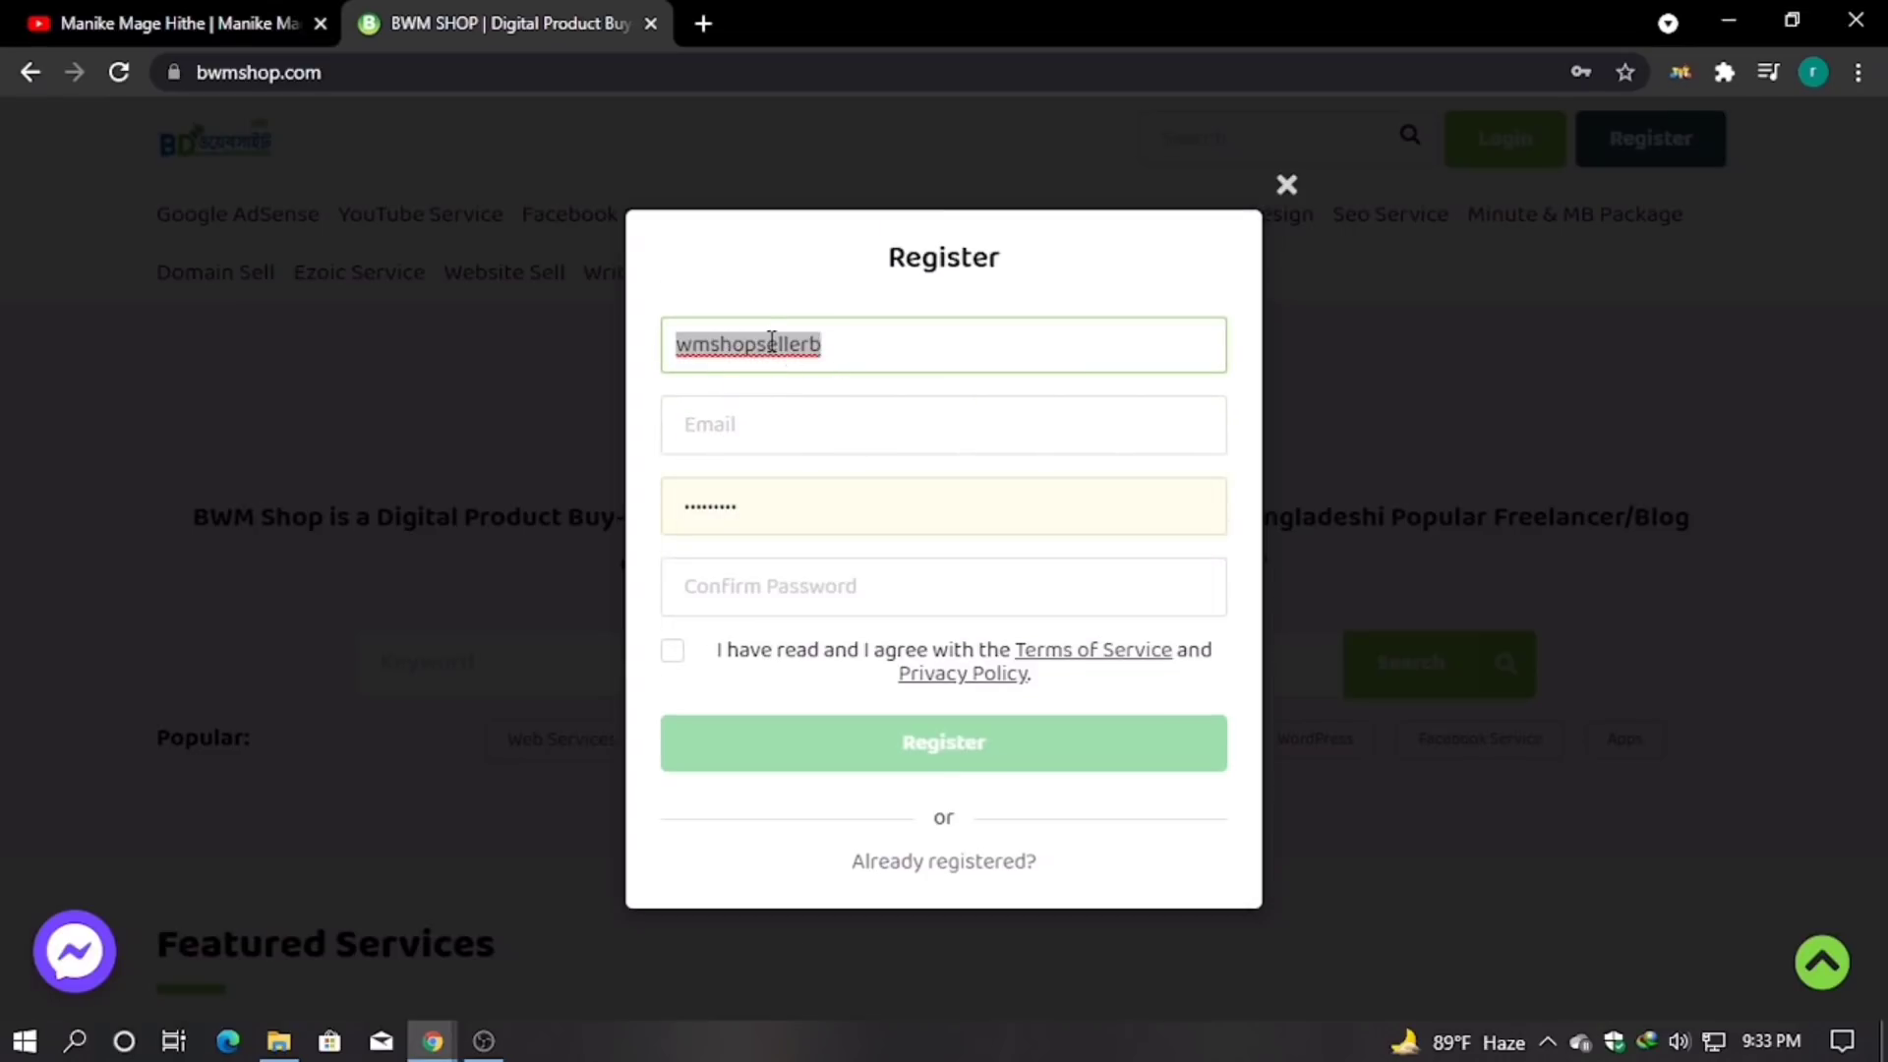
{"action": "key", "text": "BackSpace"}
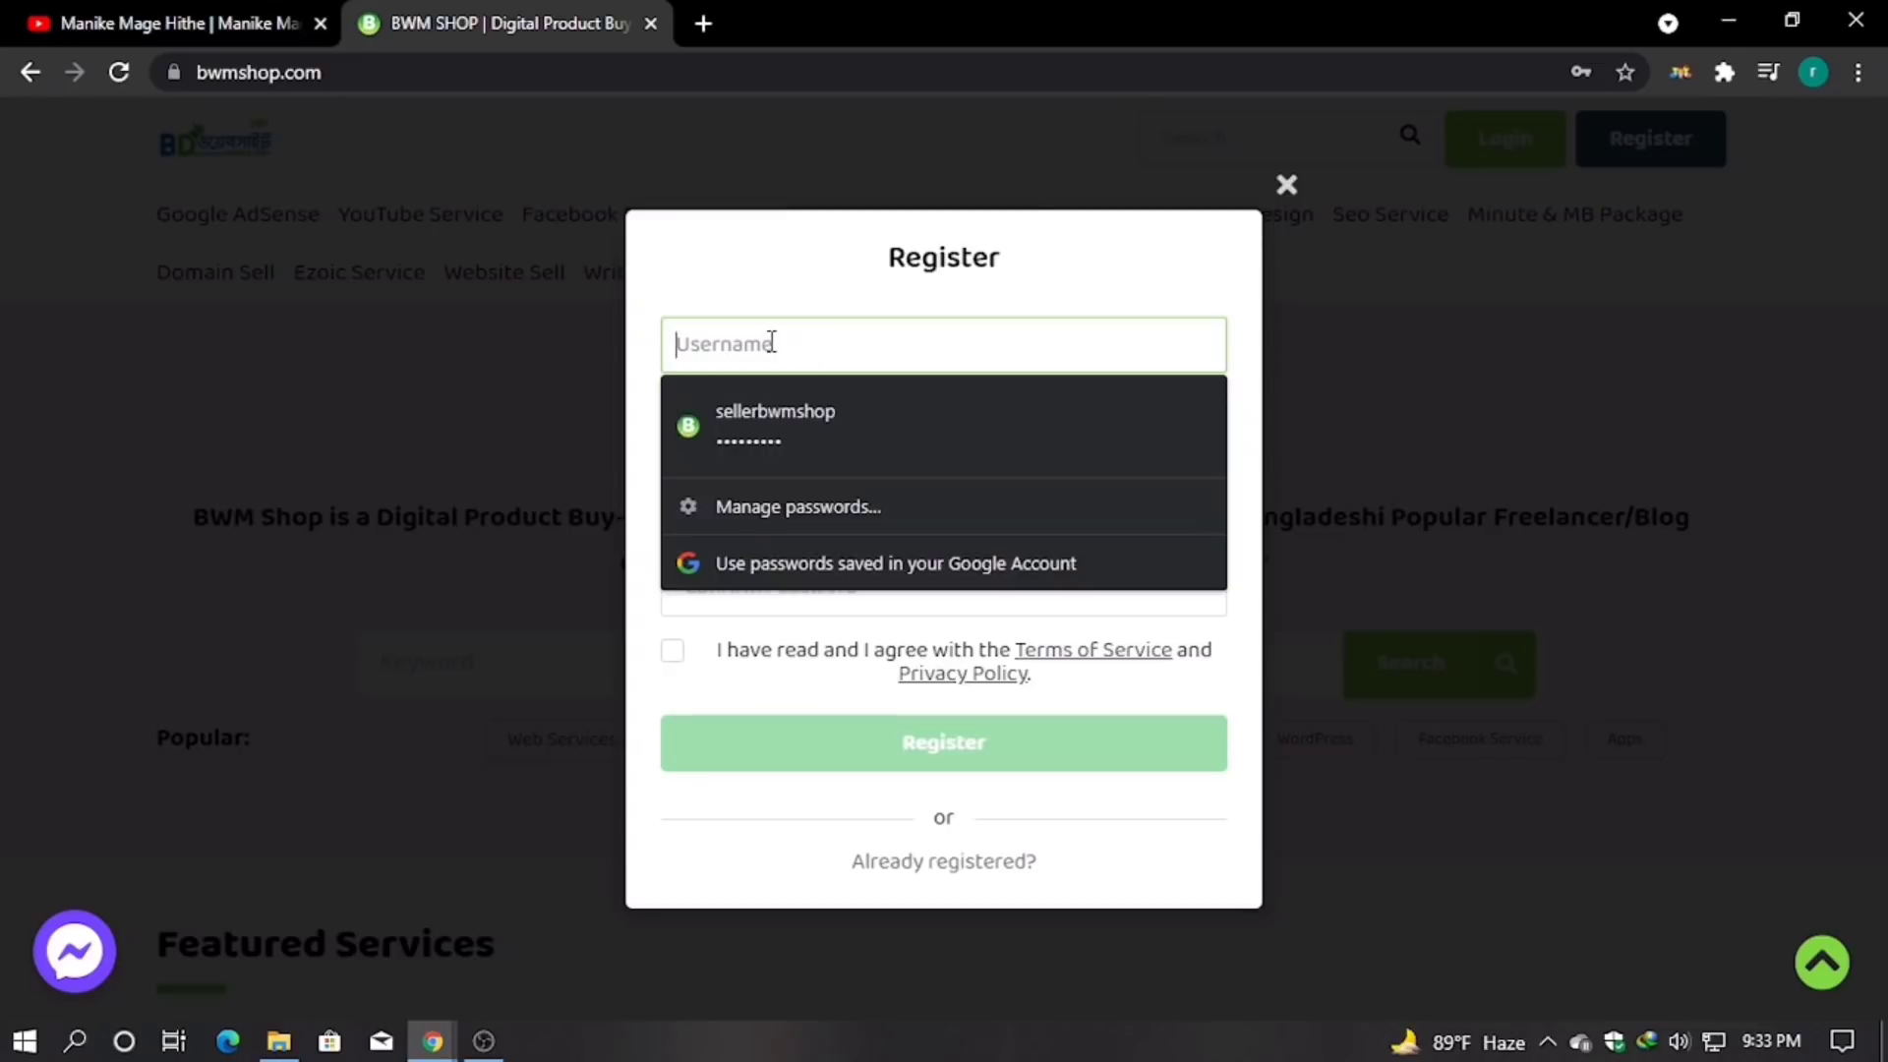
{"action": "type", "text": "i"}
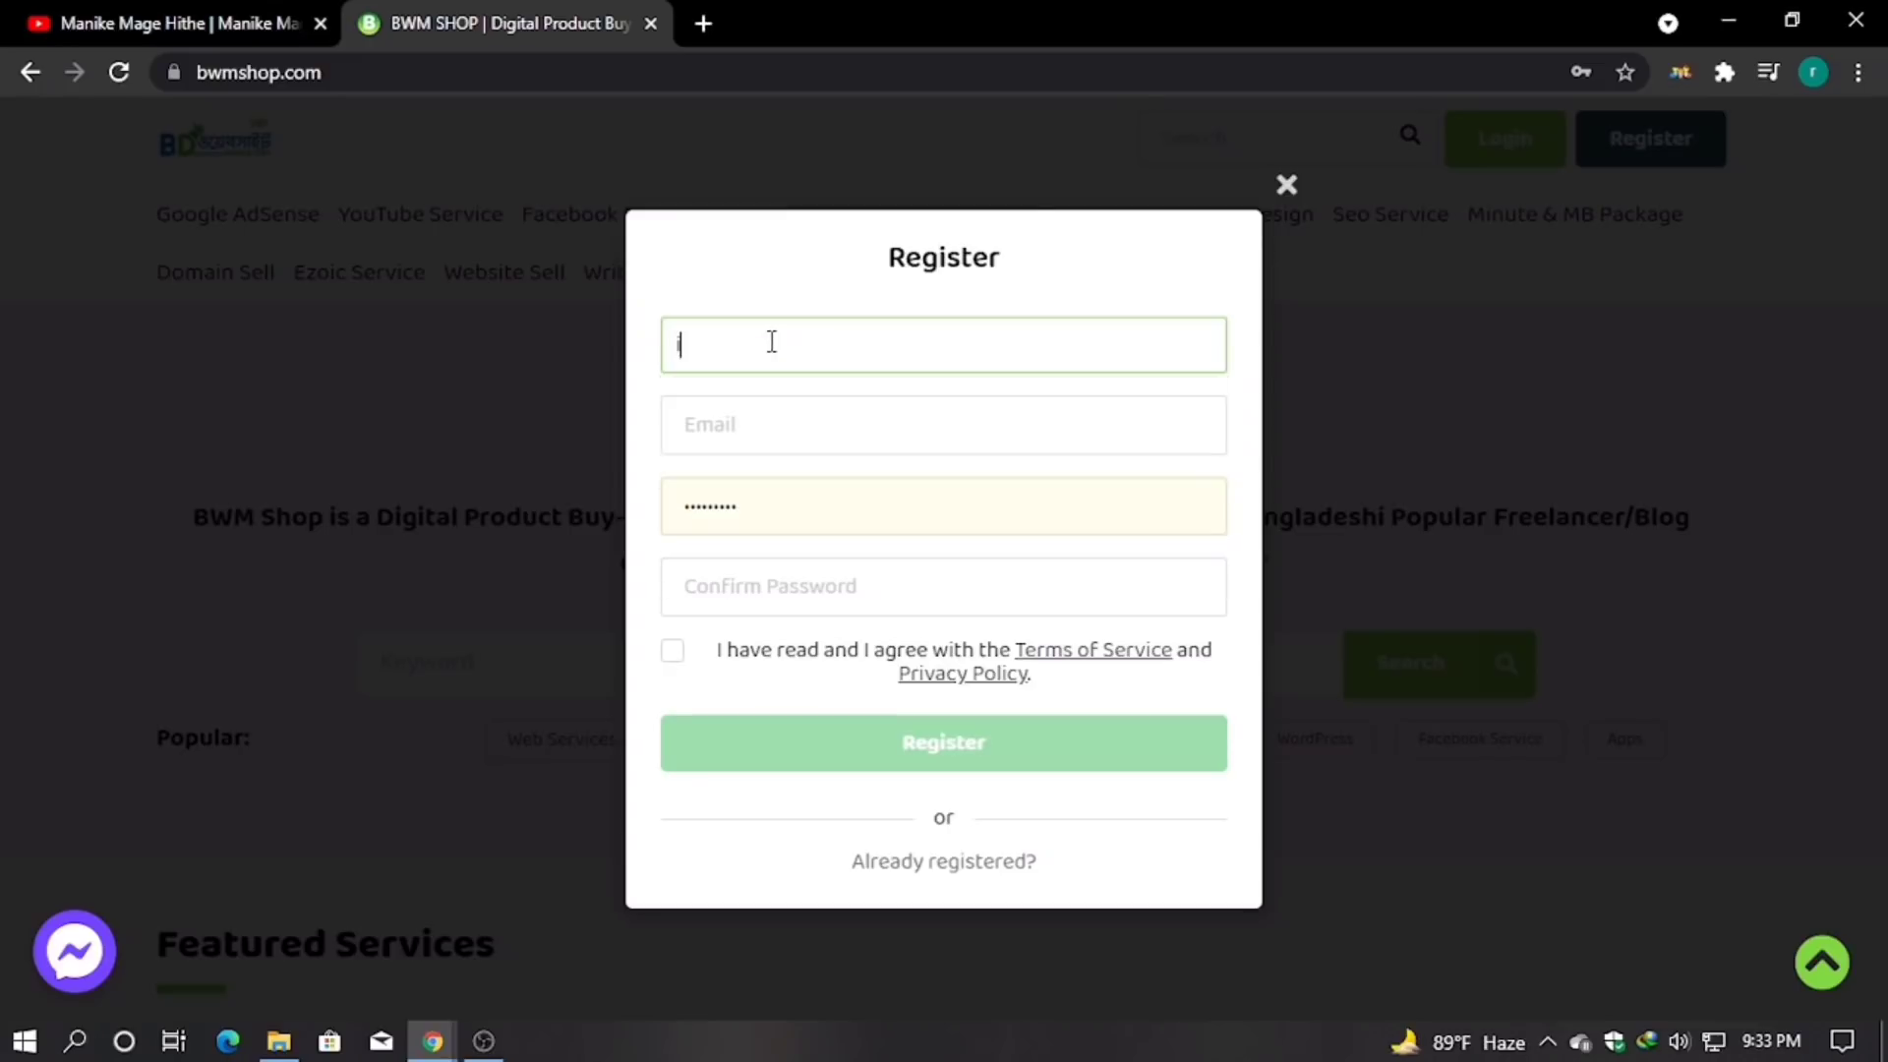
{"action": "type", "text": "texpert"}
- Fill in the e-mail from a saved address, changing its last digits to 06
{"action": "left_click", "coordinate": [820, 417]}
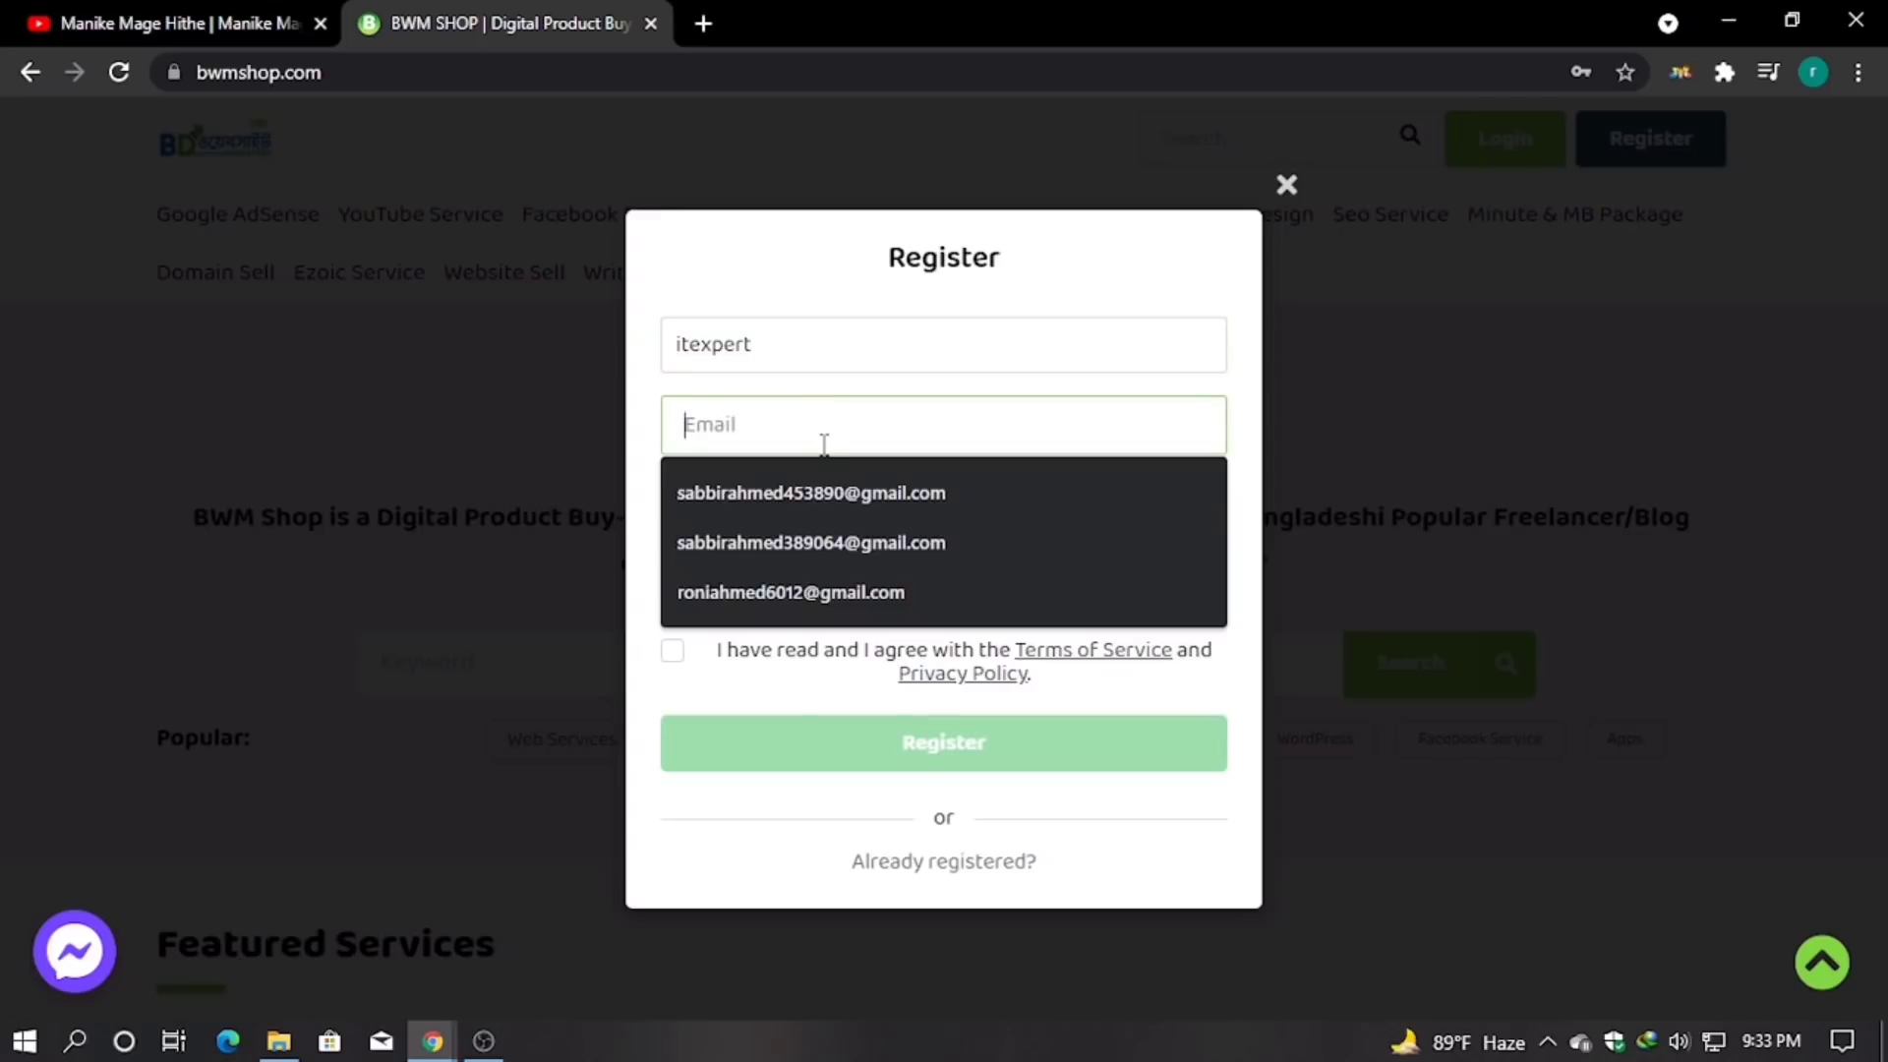
{"action": "left_click", "coordinate": [834, 592]}
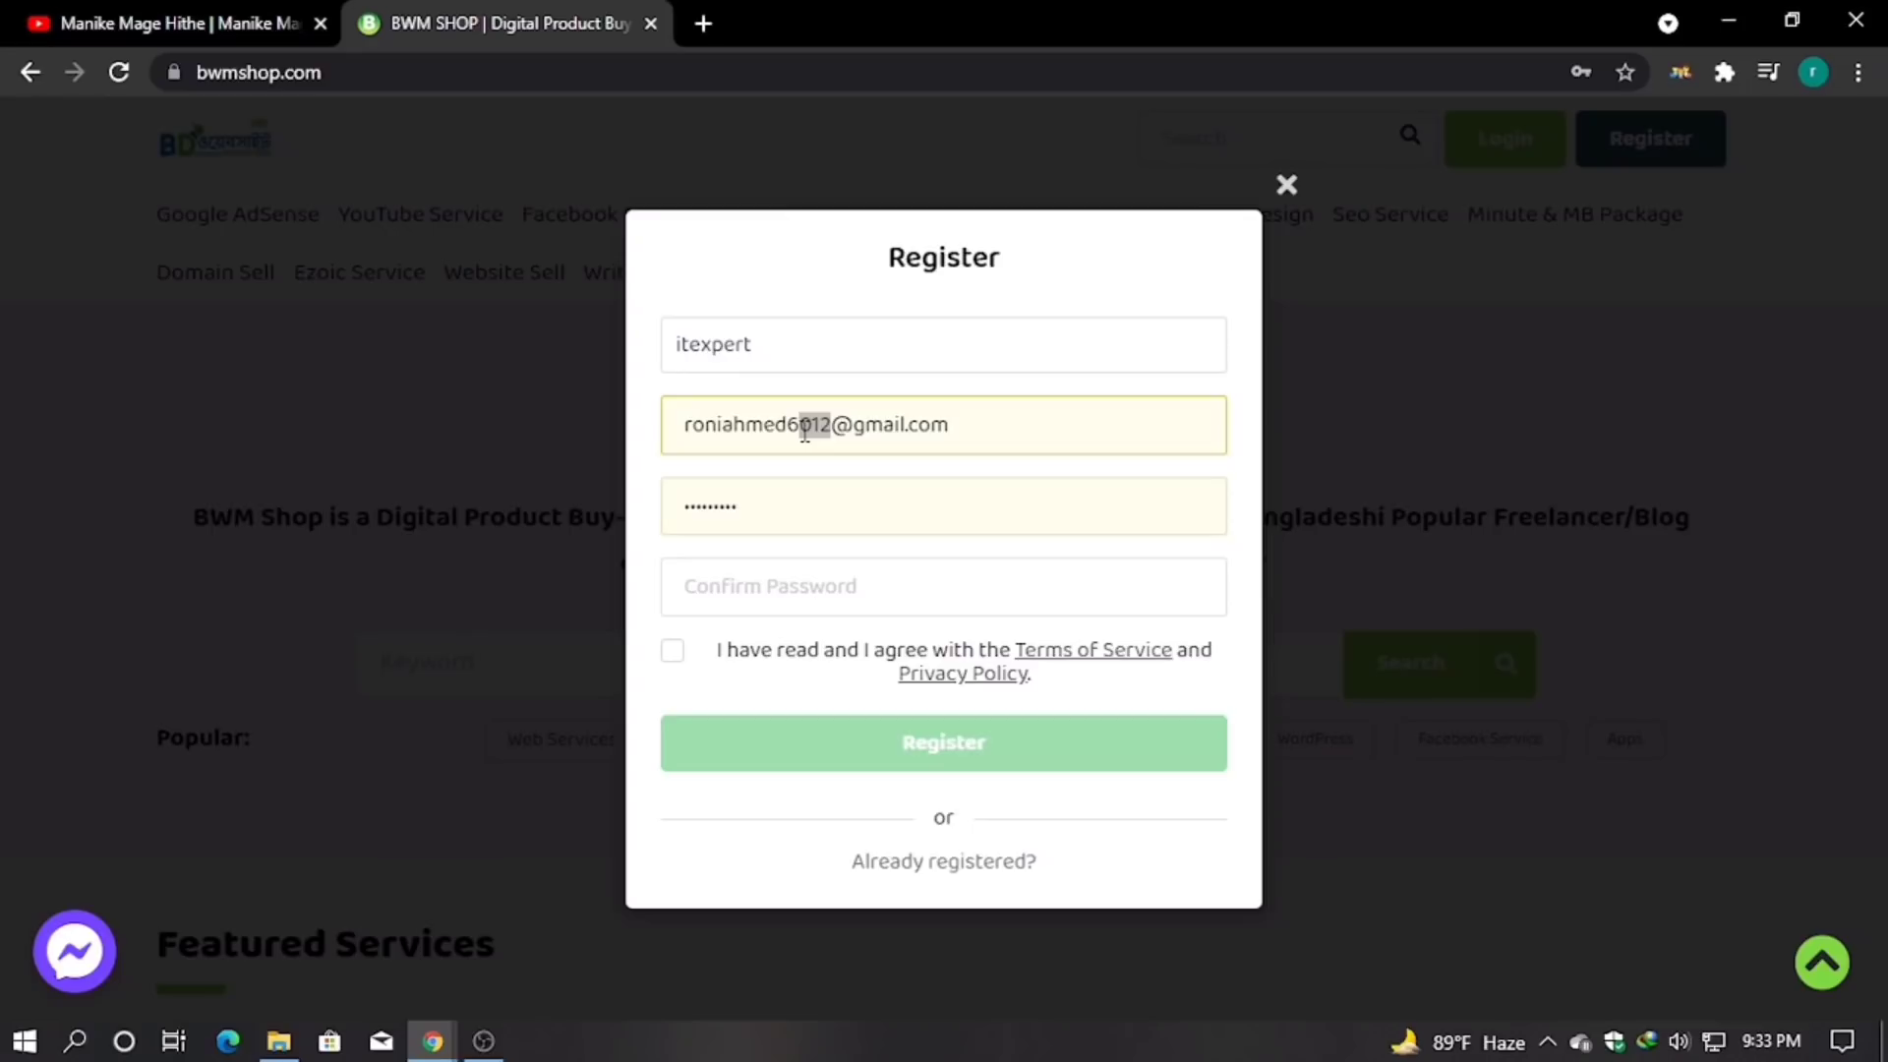
{"action": "left_click_drag", "start_coordinate": [808, 421], "coordinate": [815, 417]}
{"action": "key", "text": "BackSpace"}
{"action": "type", "text": "06"}
- Enter a matching password and confirmation, and accept the terms of service
{"action": "left_click", "coordinate": [801, 506]}
{"action": "left_click_drag", "start_coordinate": [740, 507], "coordinate": [657, 524]}
{"action": "key", "text": "BackSpace"}
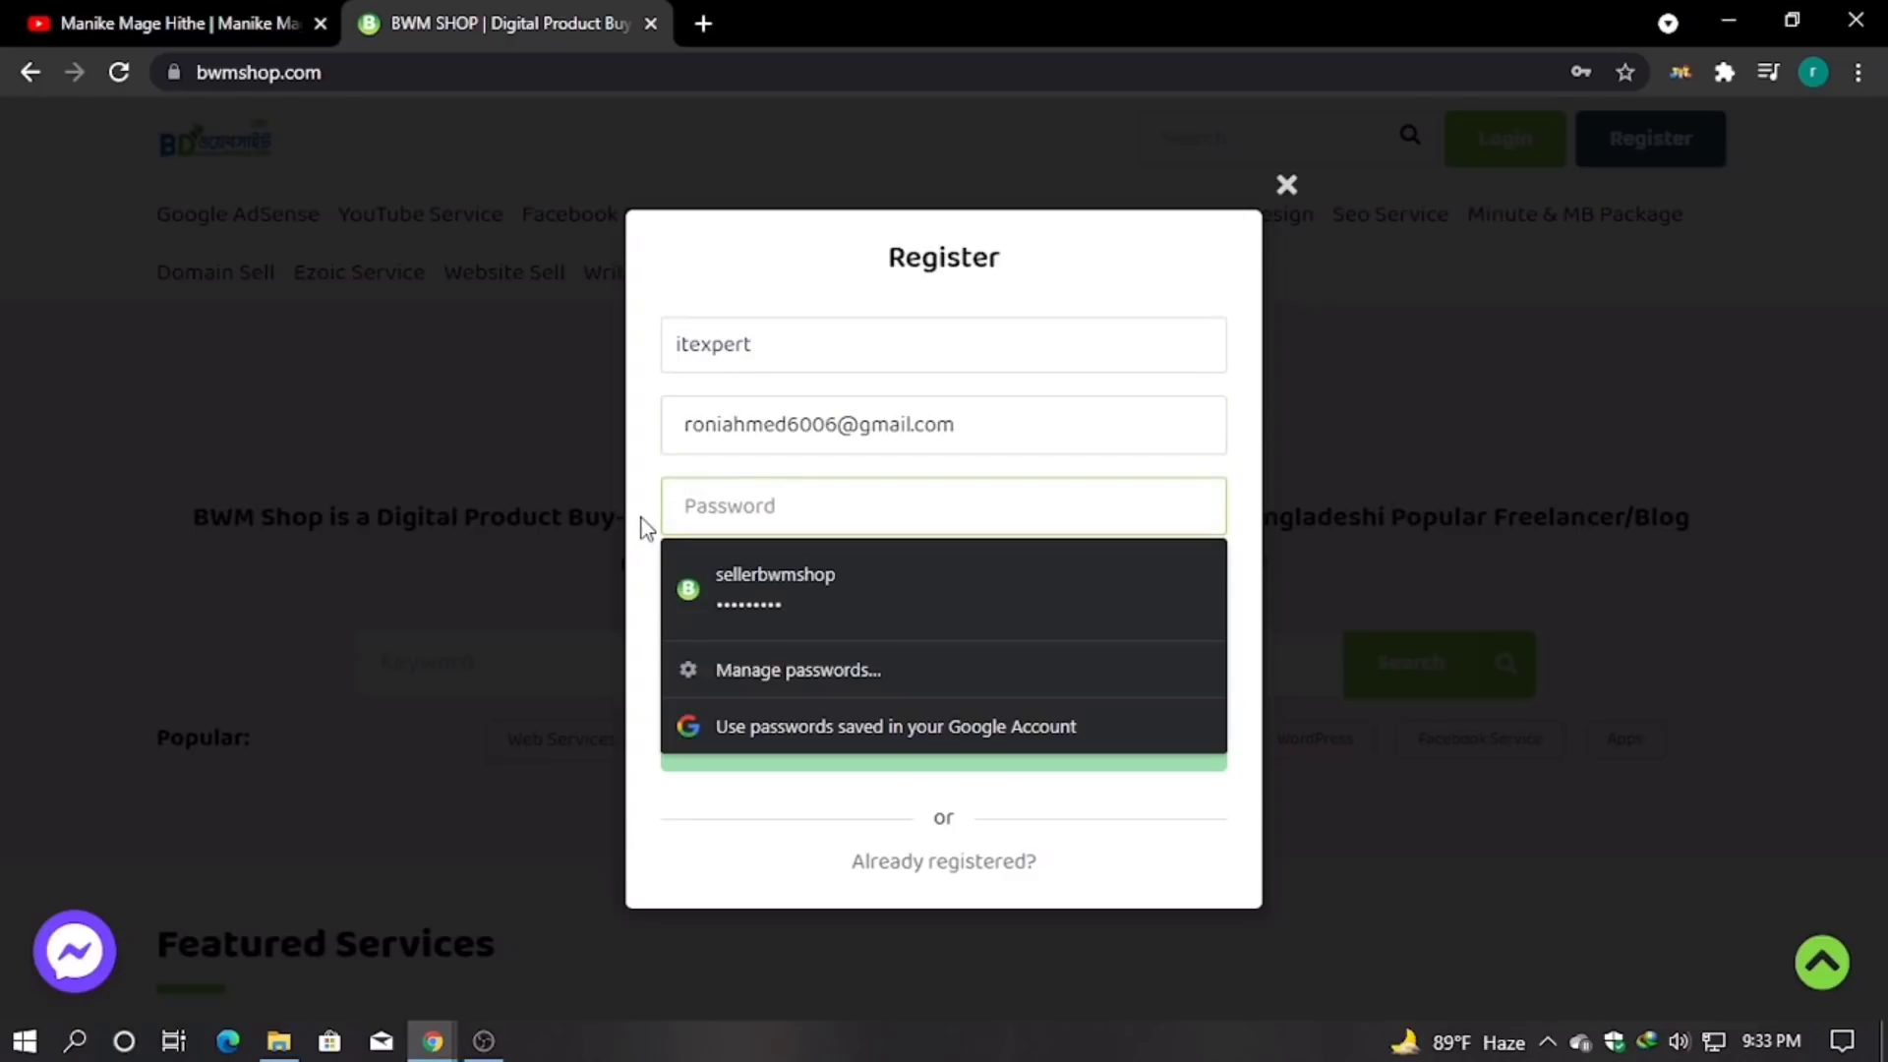
{"action": "type", "text": "*"}
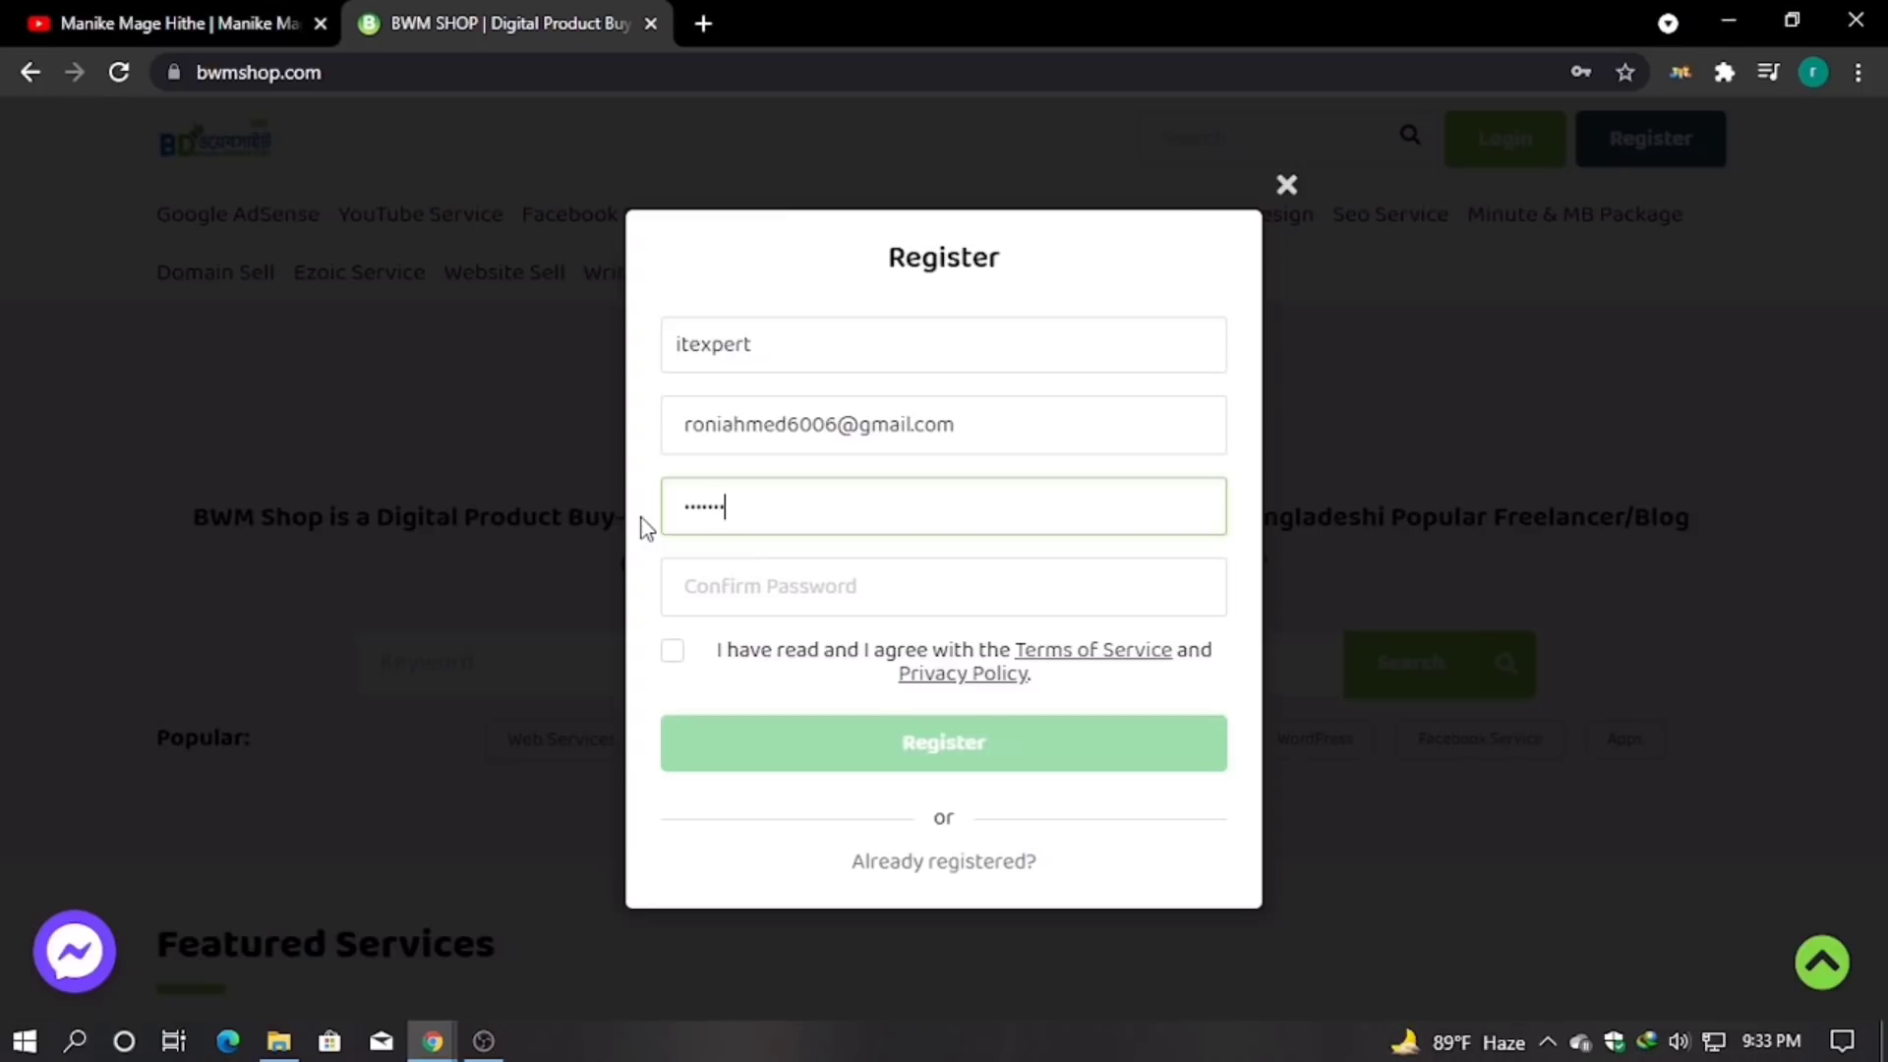
{"action": "left_click", "coordinate": [1008, 605]}
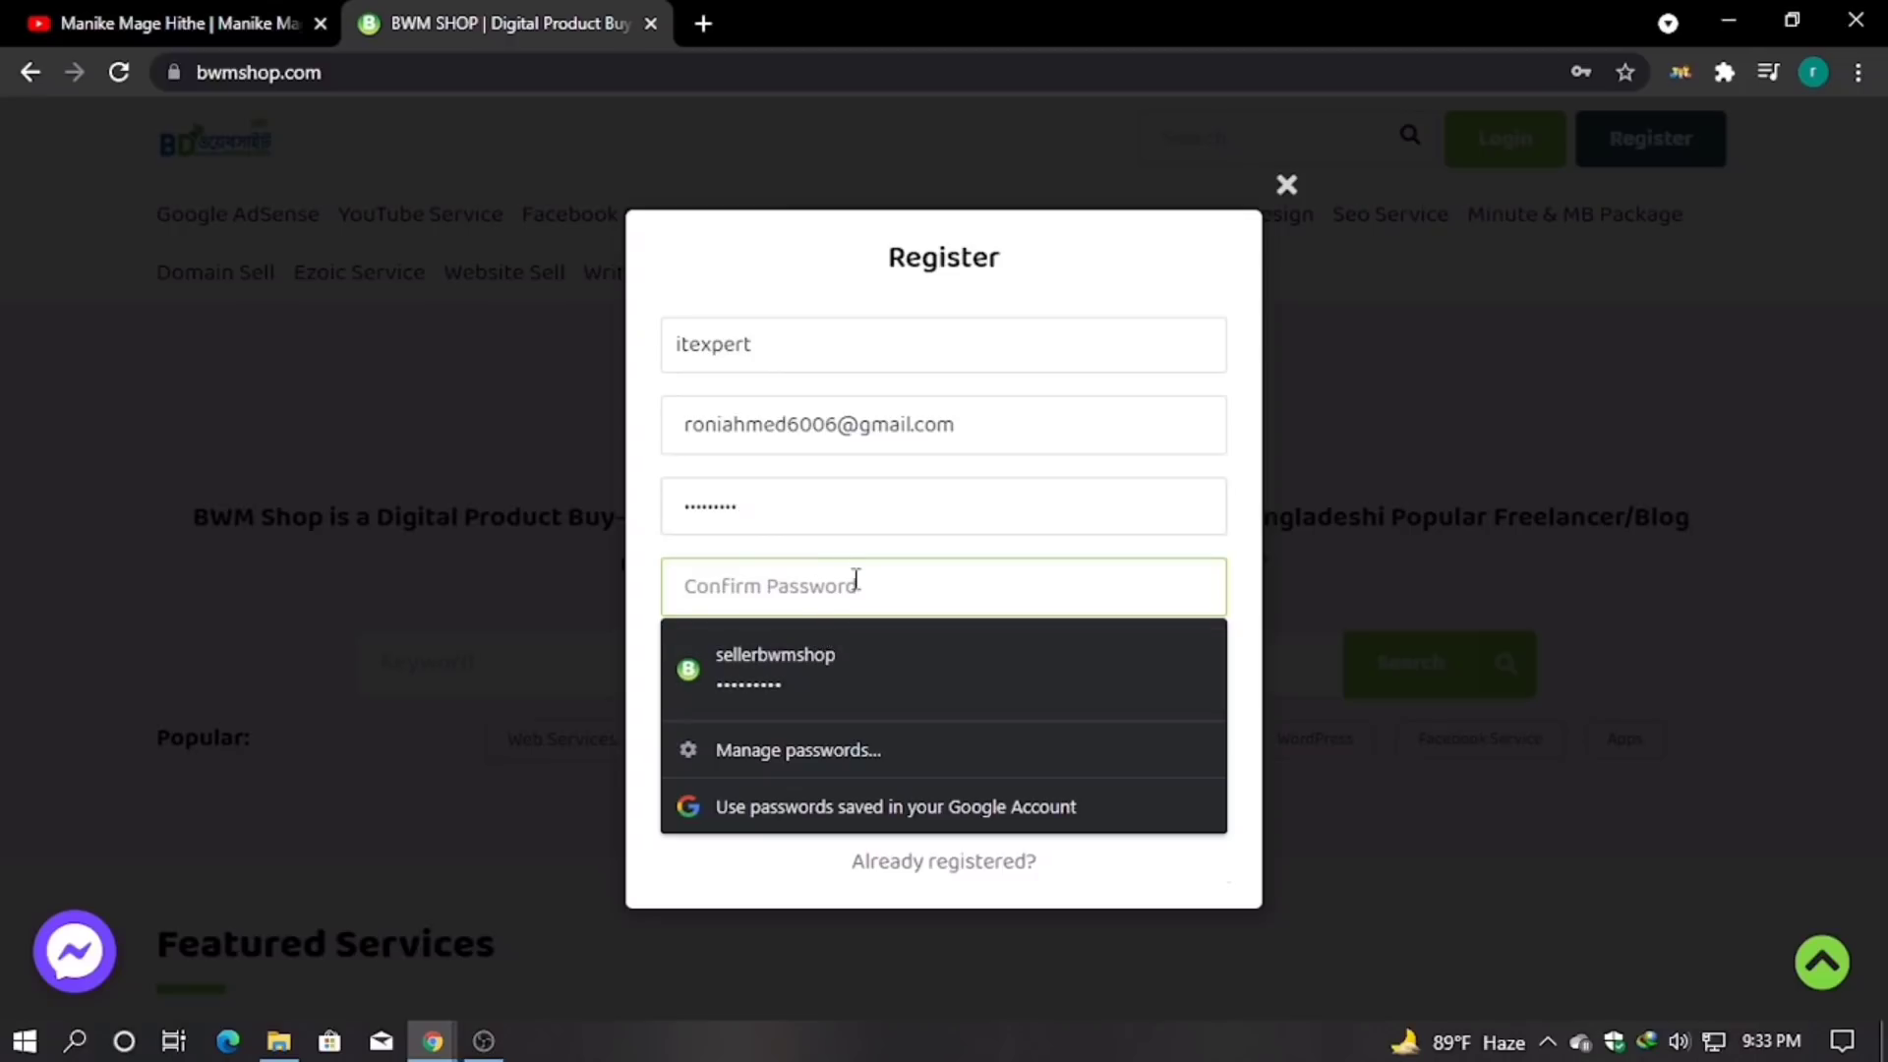
{"action": "type", "text": "•••"}
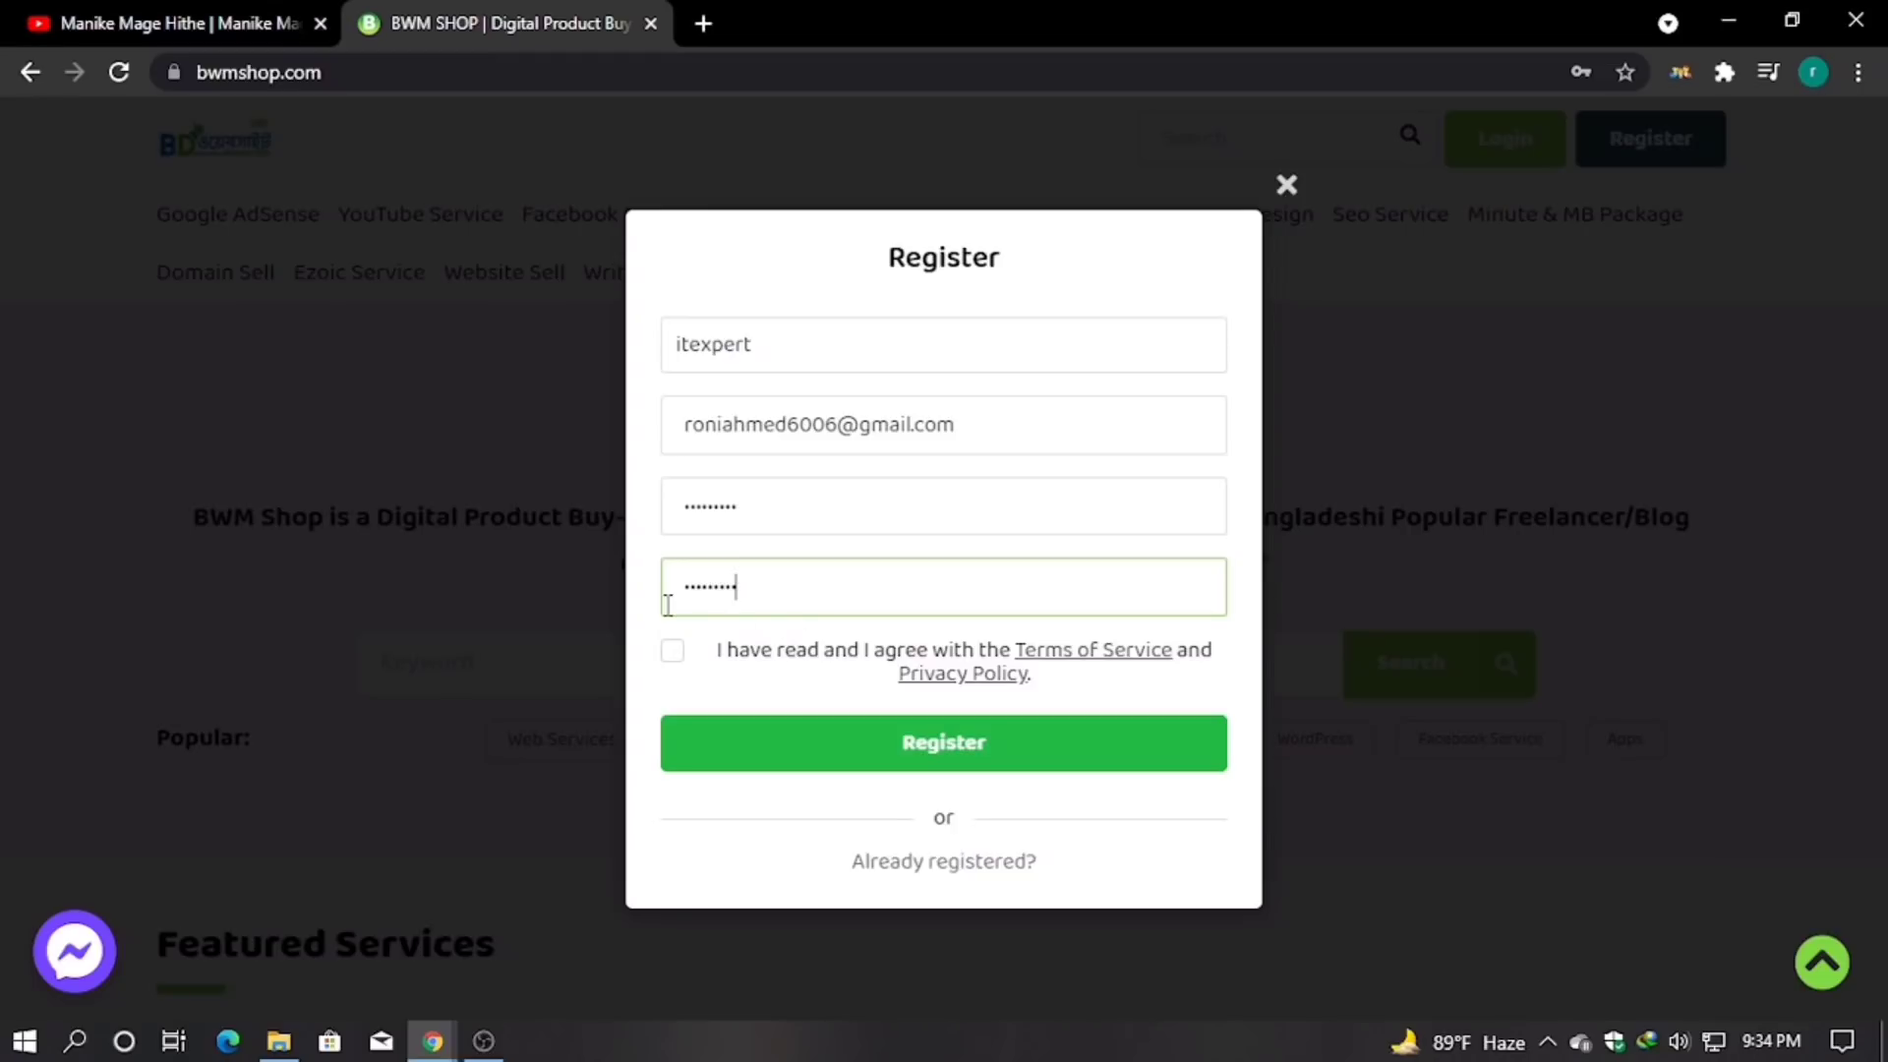
{"action": "left_click", "coordinate": [672, 651]}
- Submit the registration, resend the verification e-mail, and return to the My Shopping page
{"action": "left_click", "coordinate": [787, 741]}
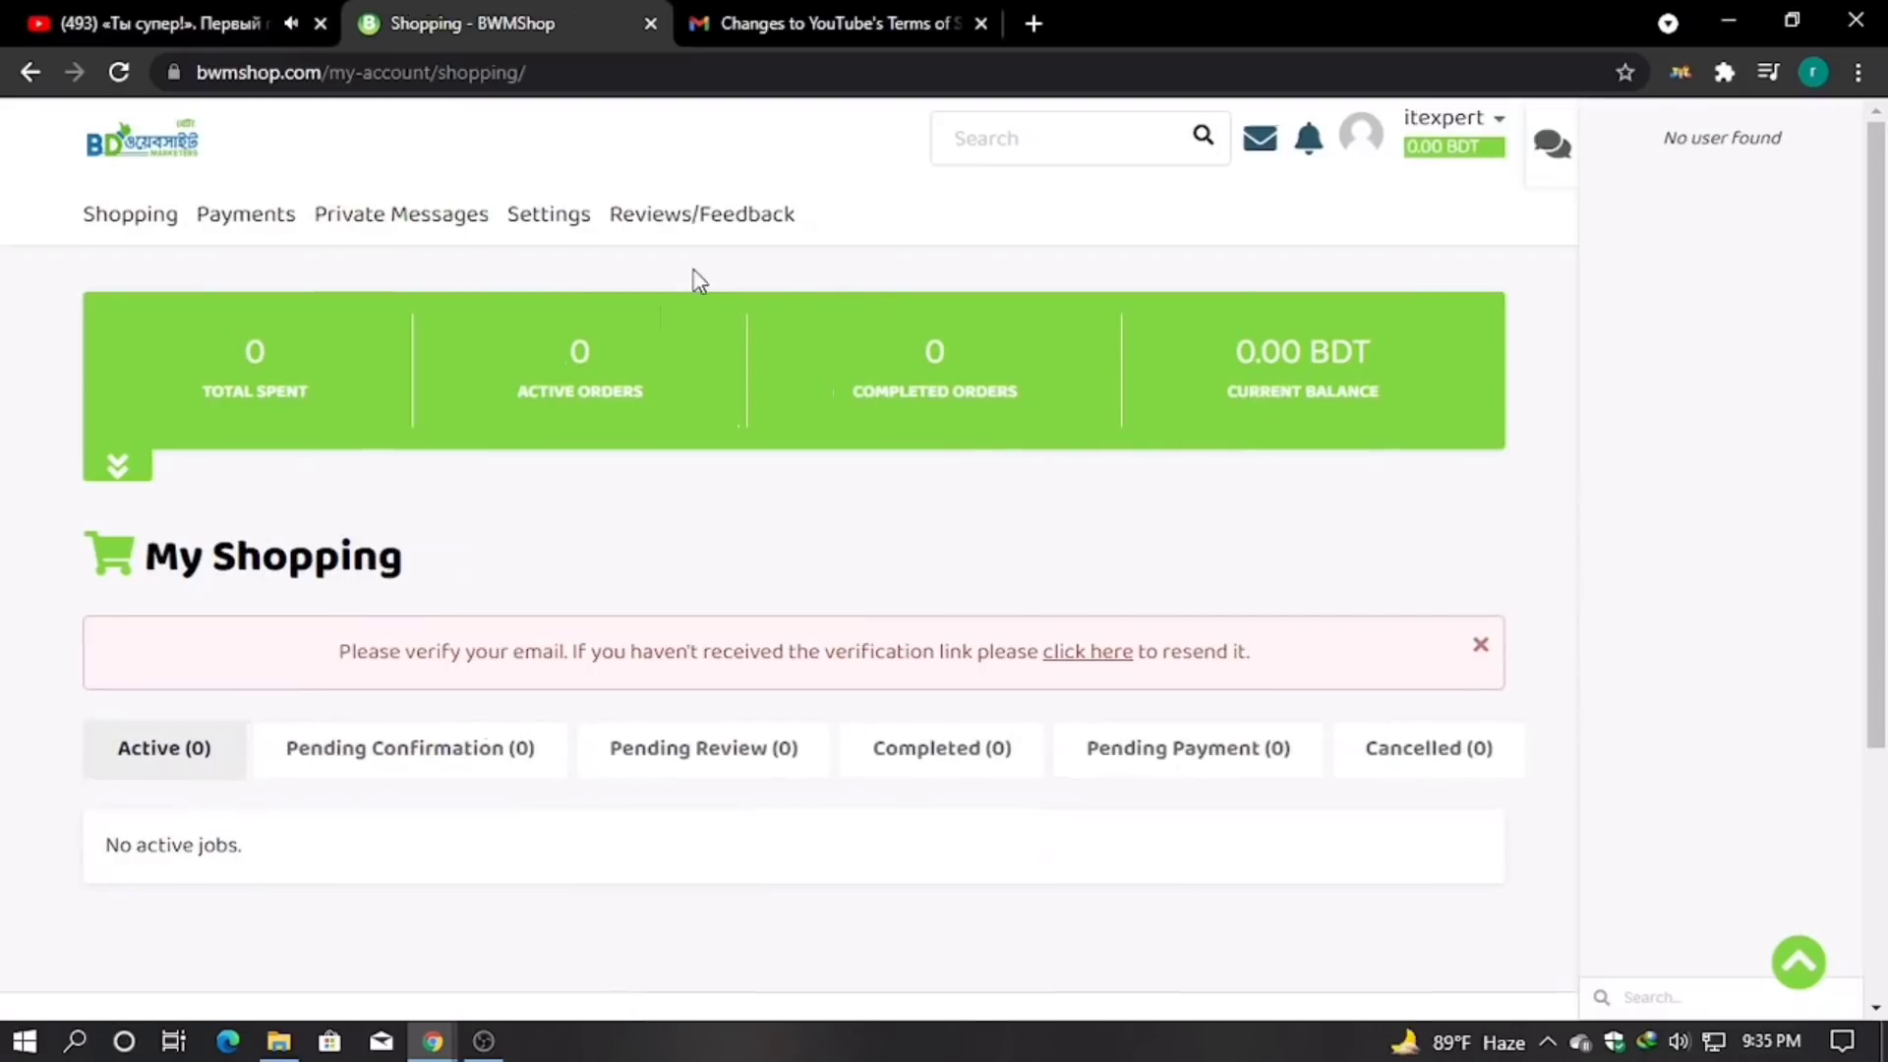
{"action": "left_click", "coordinate": [1443, 118]}
{"action": "left_click", "coordinate": [1086, 653]}
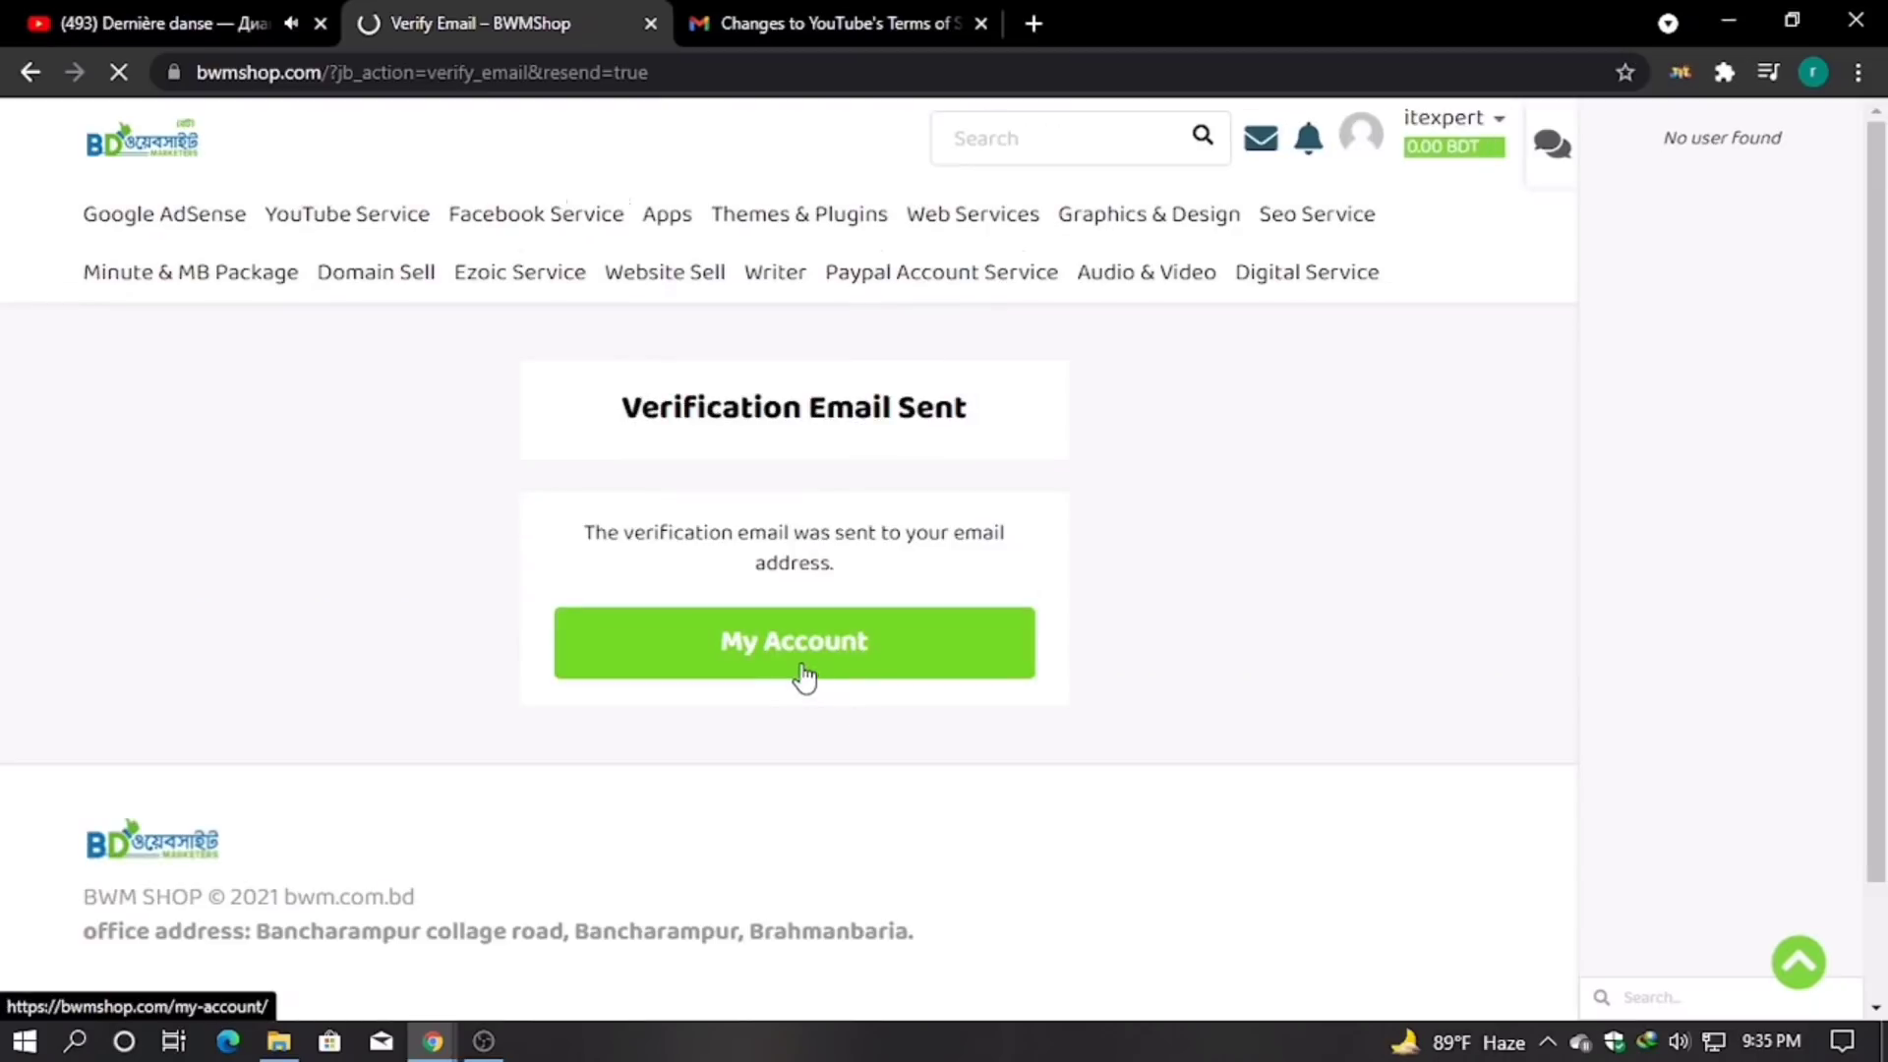
{"action": "left_click", "coordinate": [803, 668]}
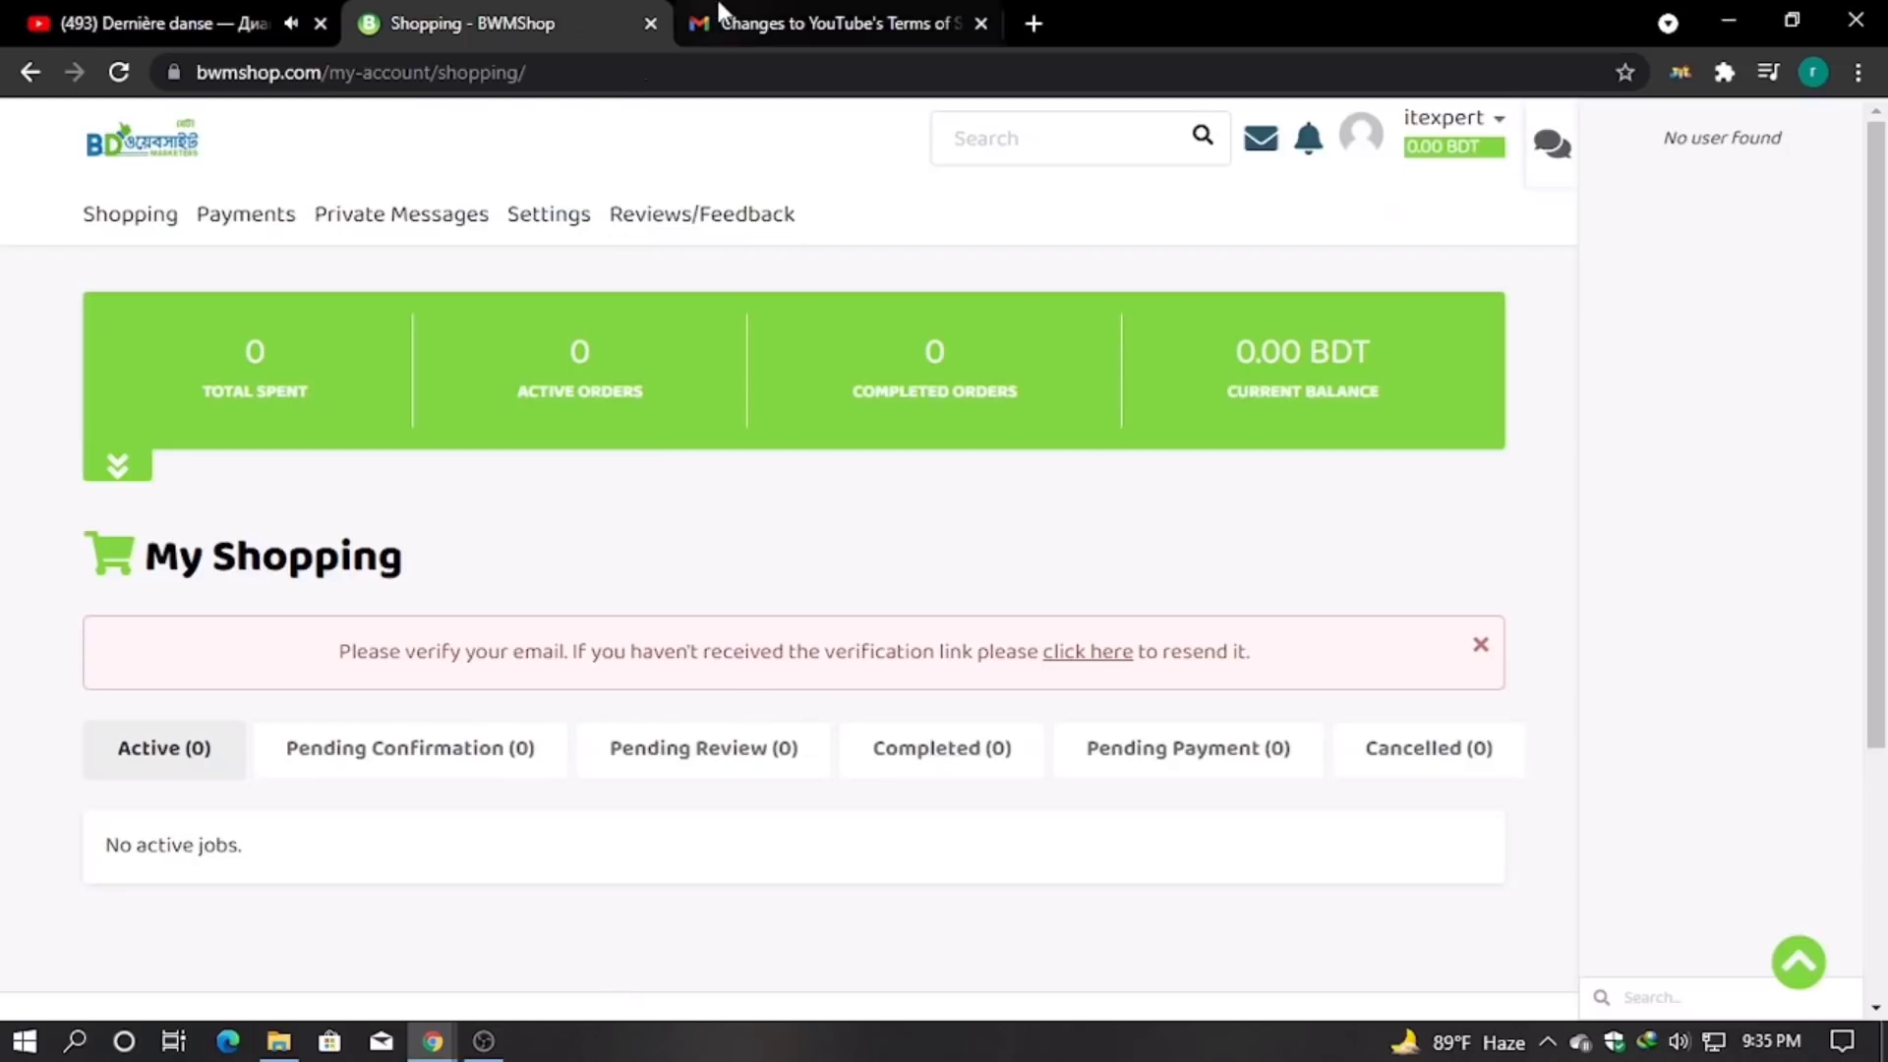
{"action": "left_click", "coordinate": [814, 25]}
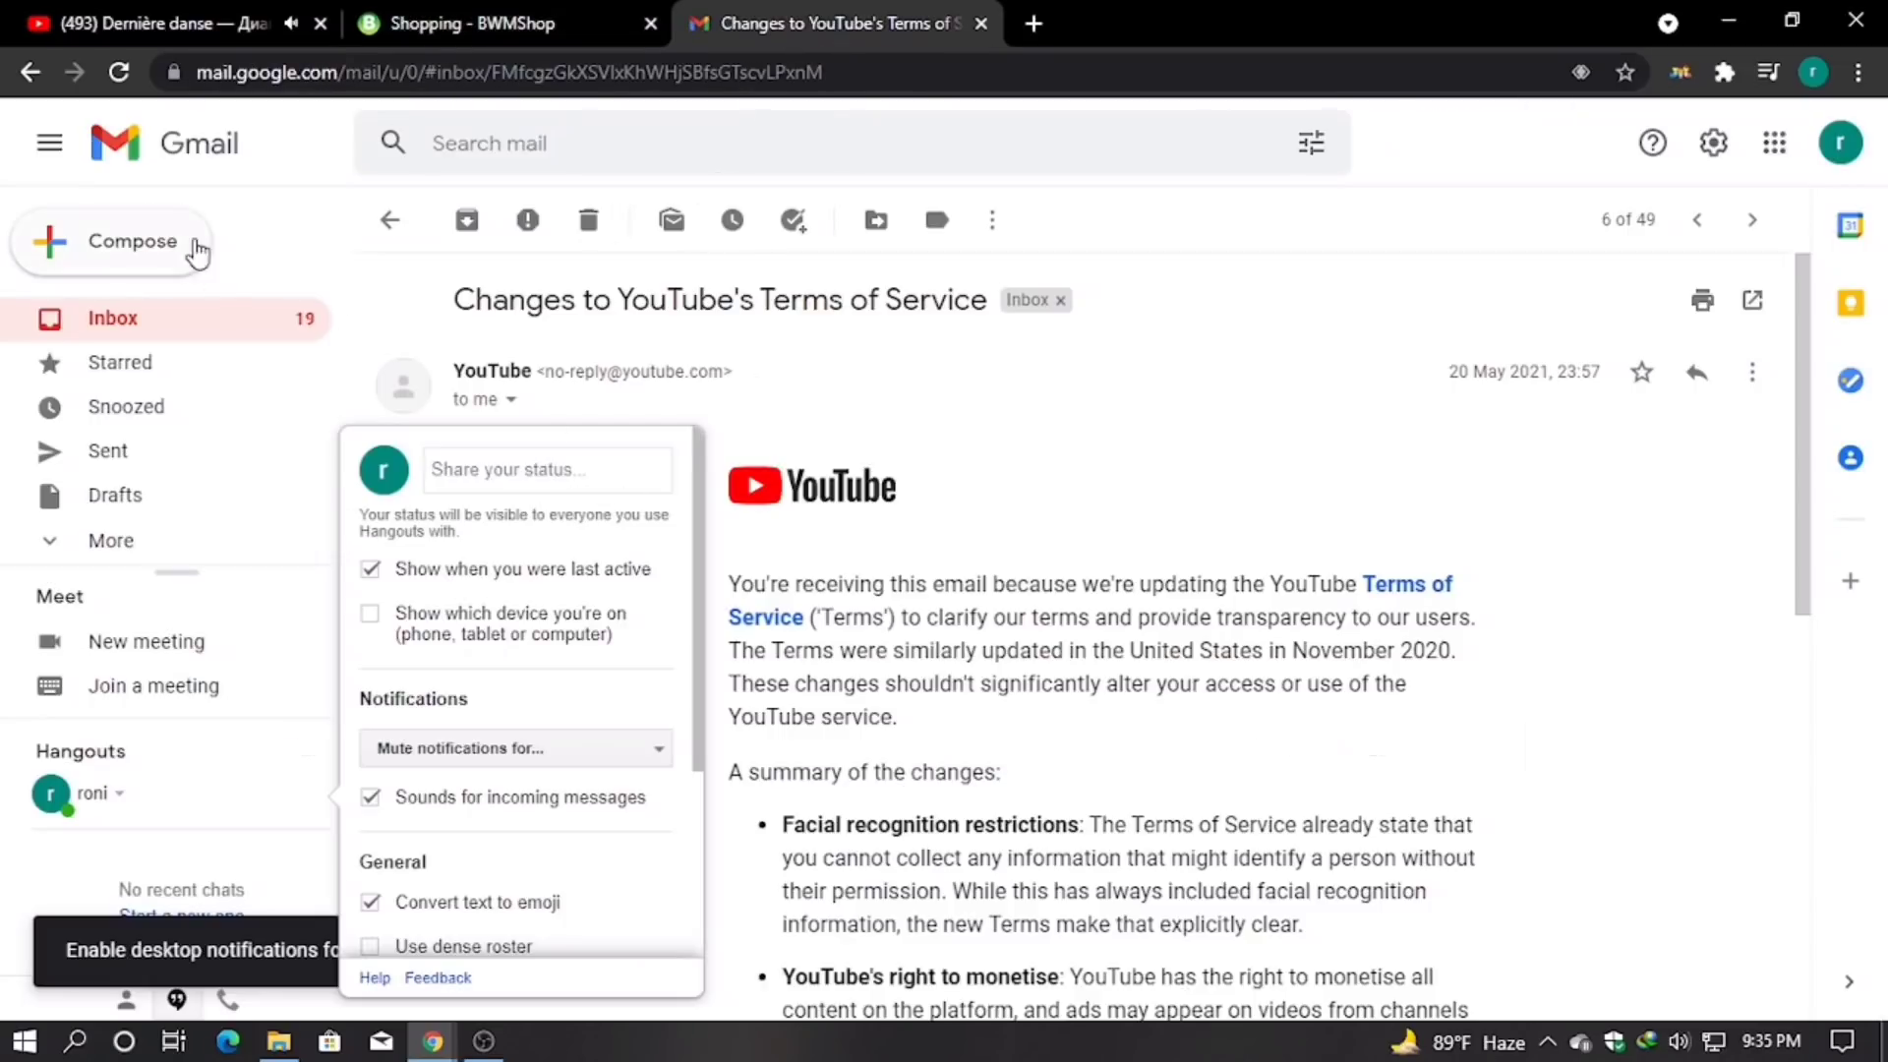
- Open the 'Please verify your email address' message in Gmail and follow its verification link
{"action": "left_click", "coordinate": [119, 75]}
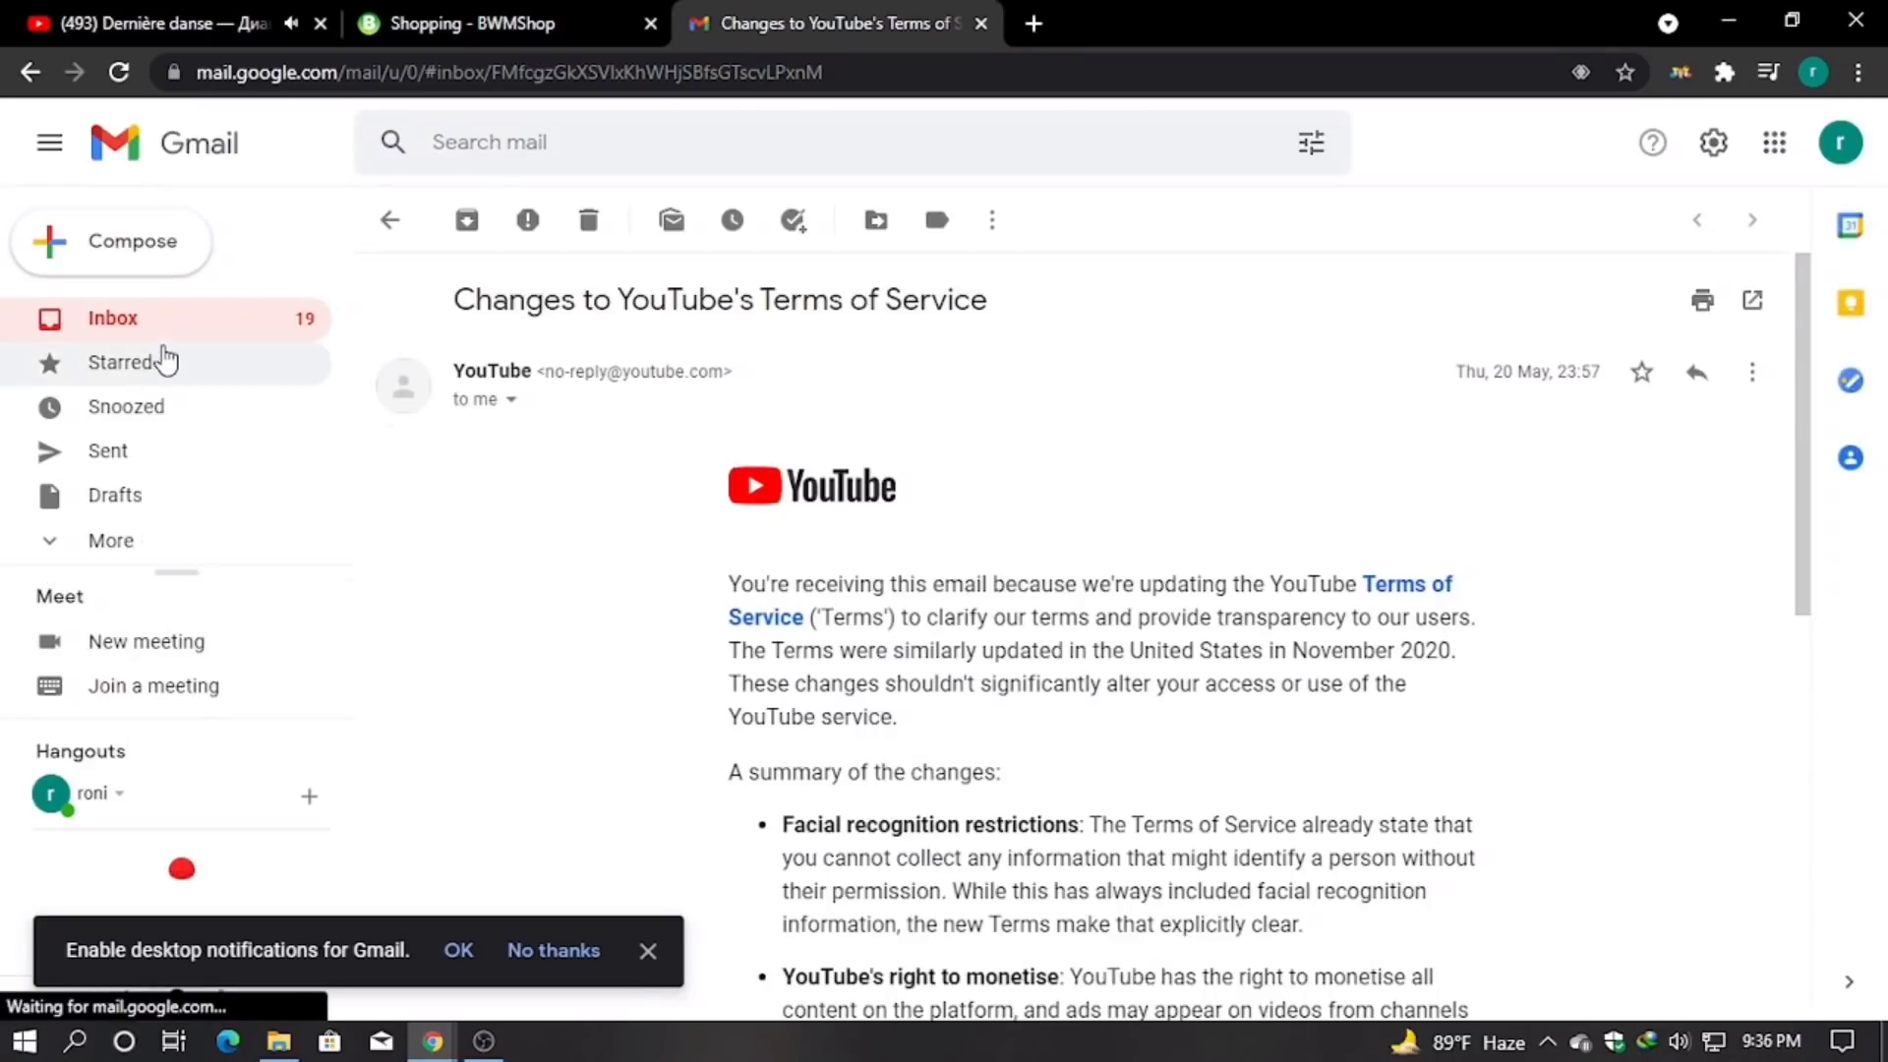
{"action": "left_click", "coordinate": [184, 329]}
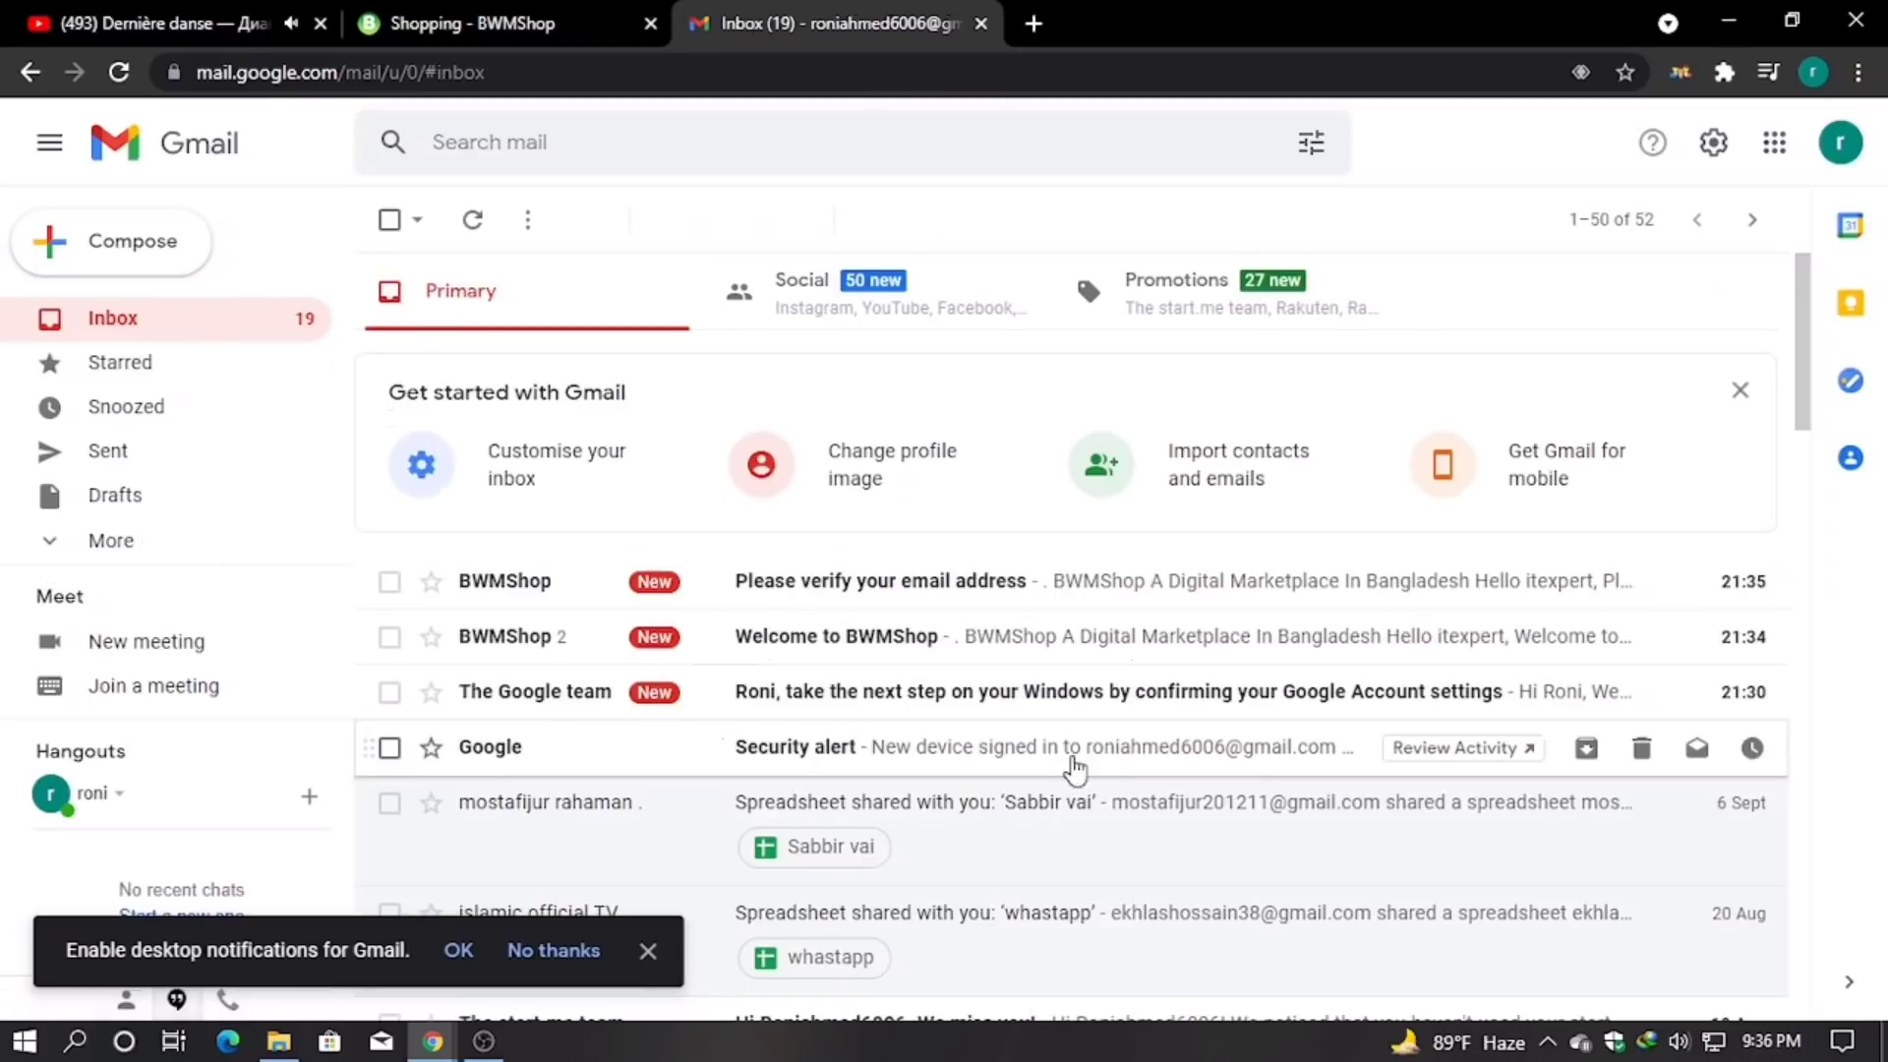
{"action": "left_click", "coordinate": [899, 651]}
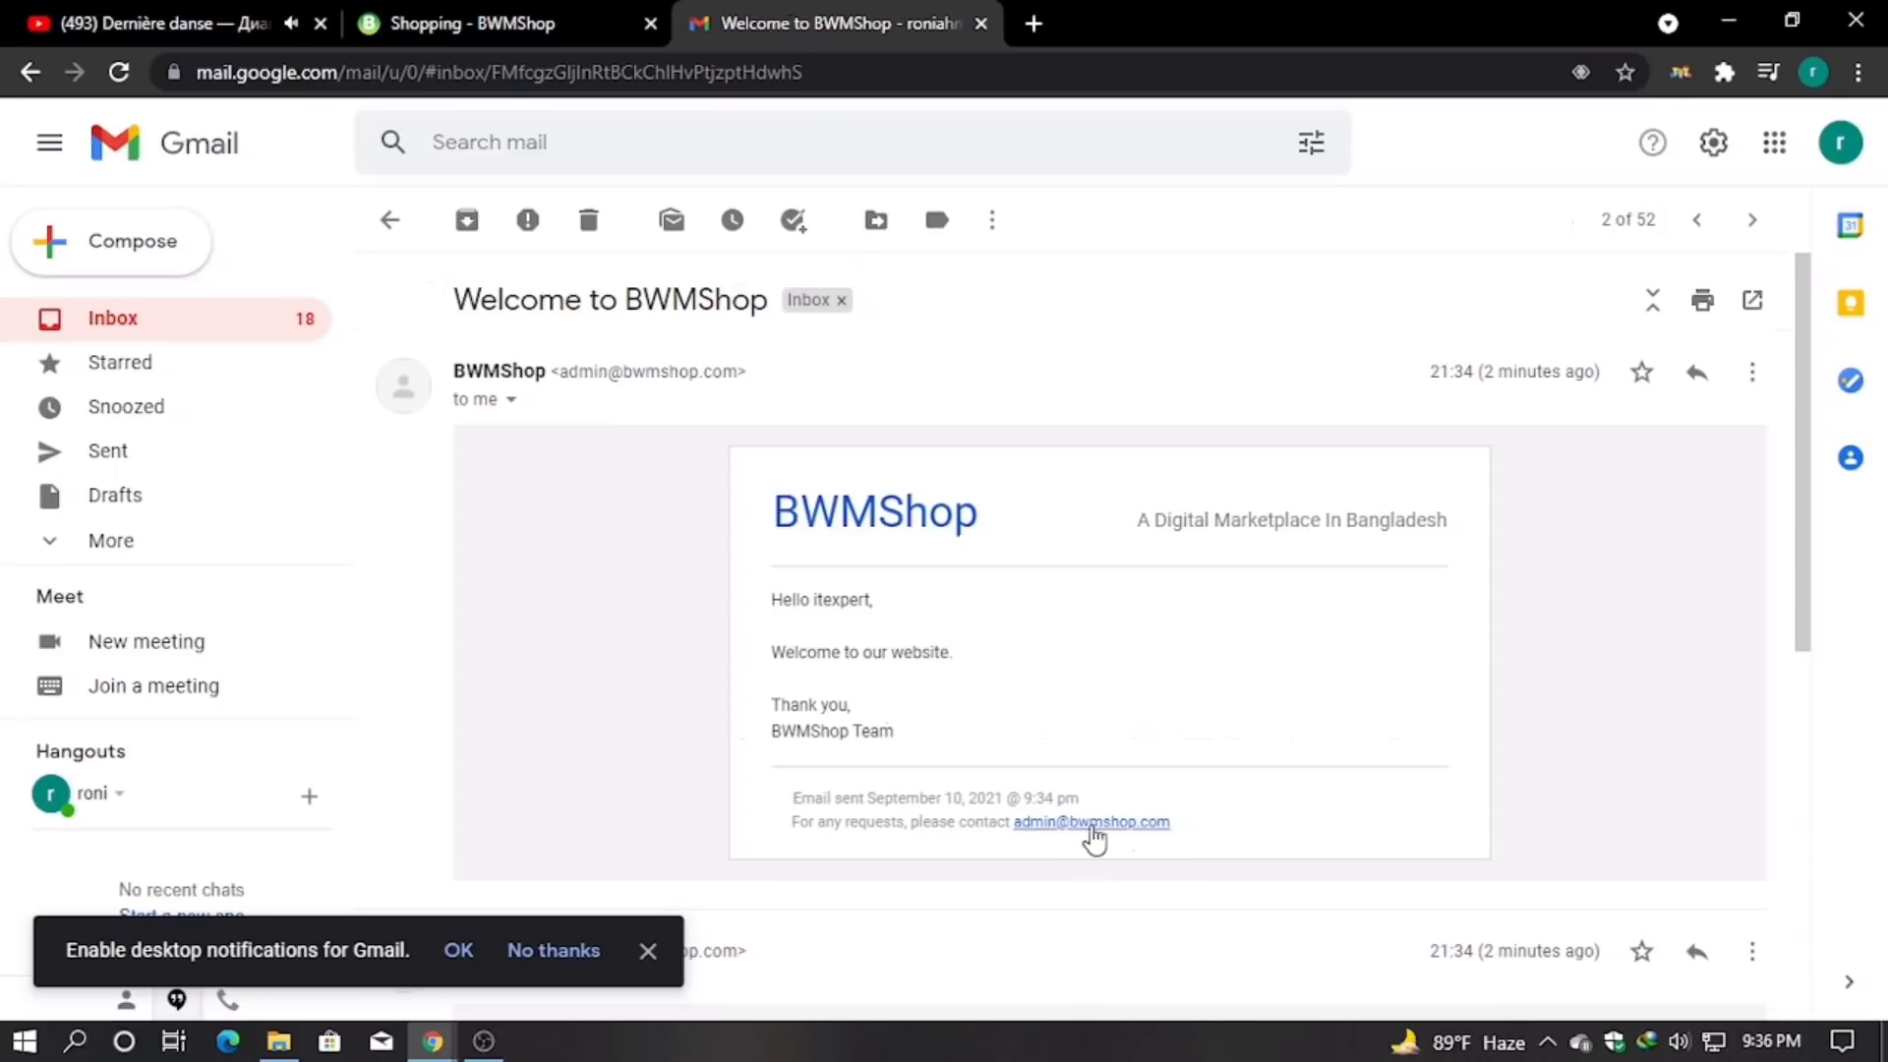
{"action": "left_click", "coordinate": [217, 329]}
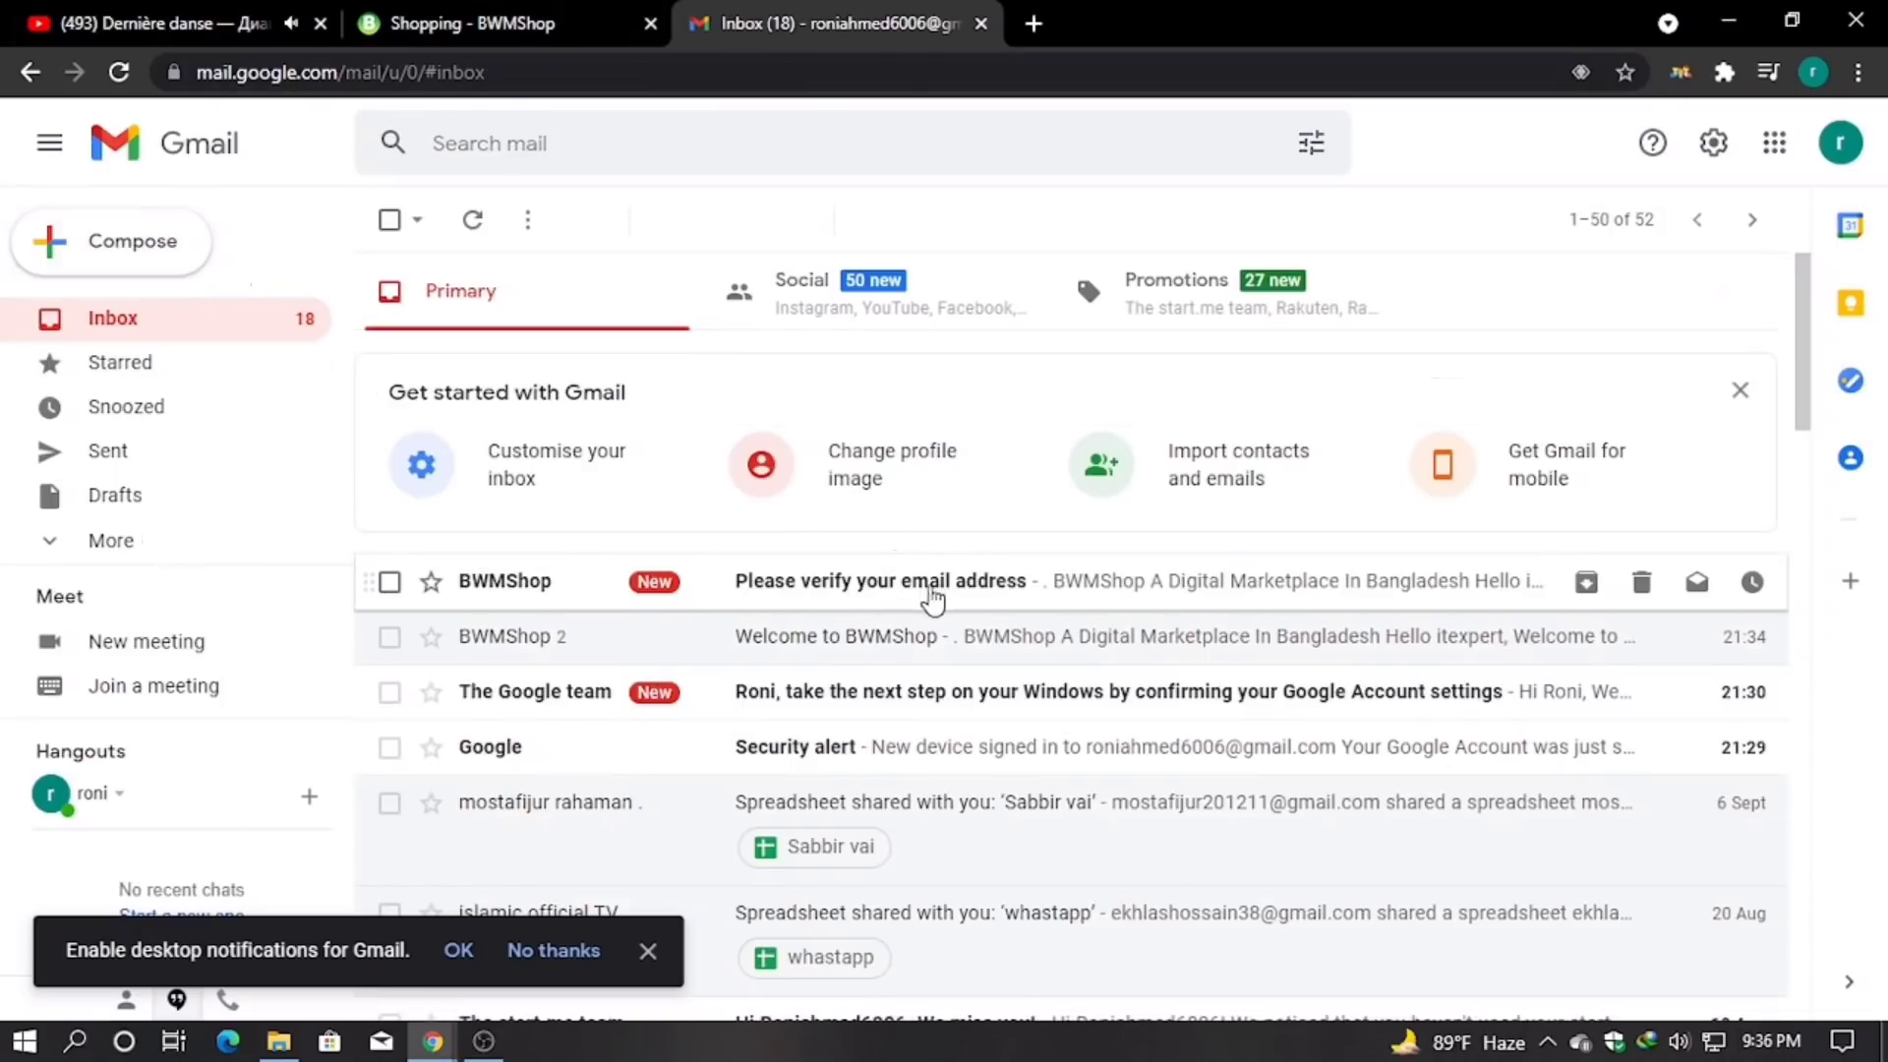
{"action": "left_click", "coordinate": [1013, 590]}
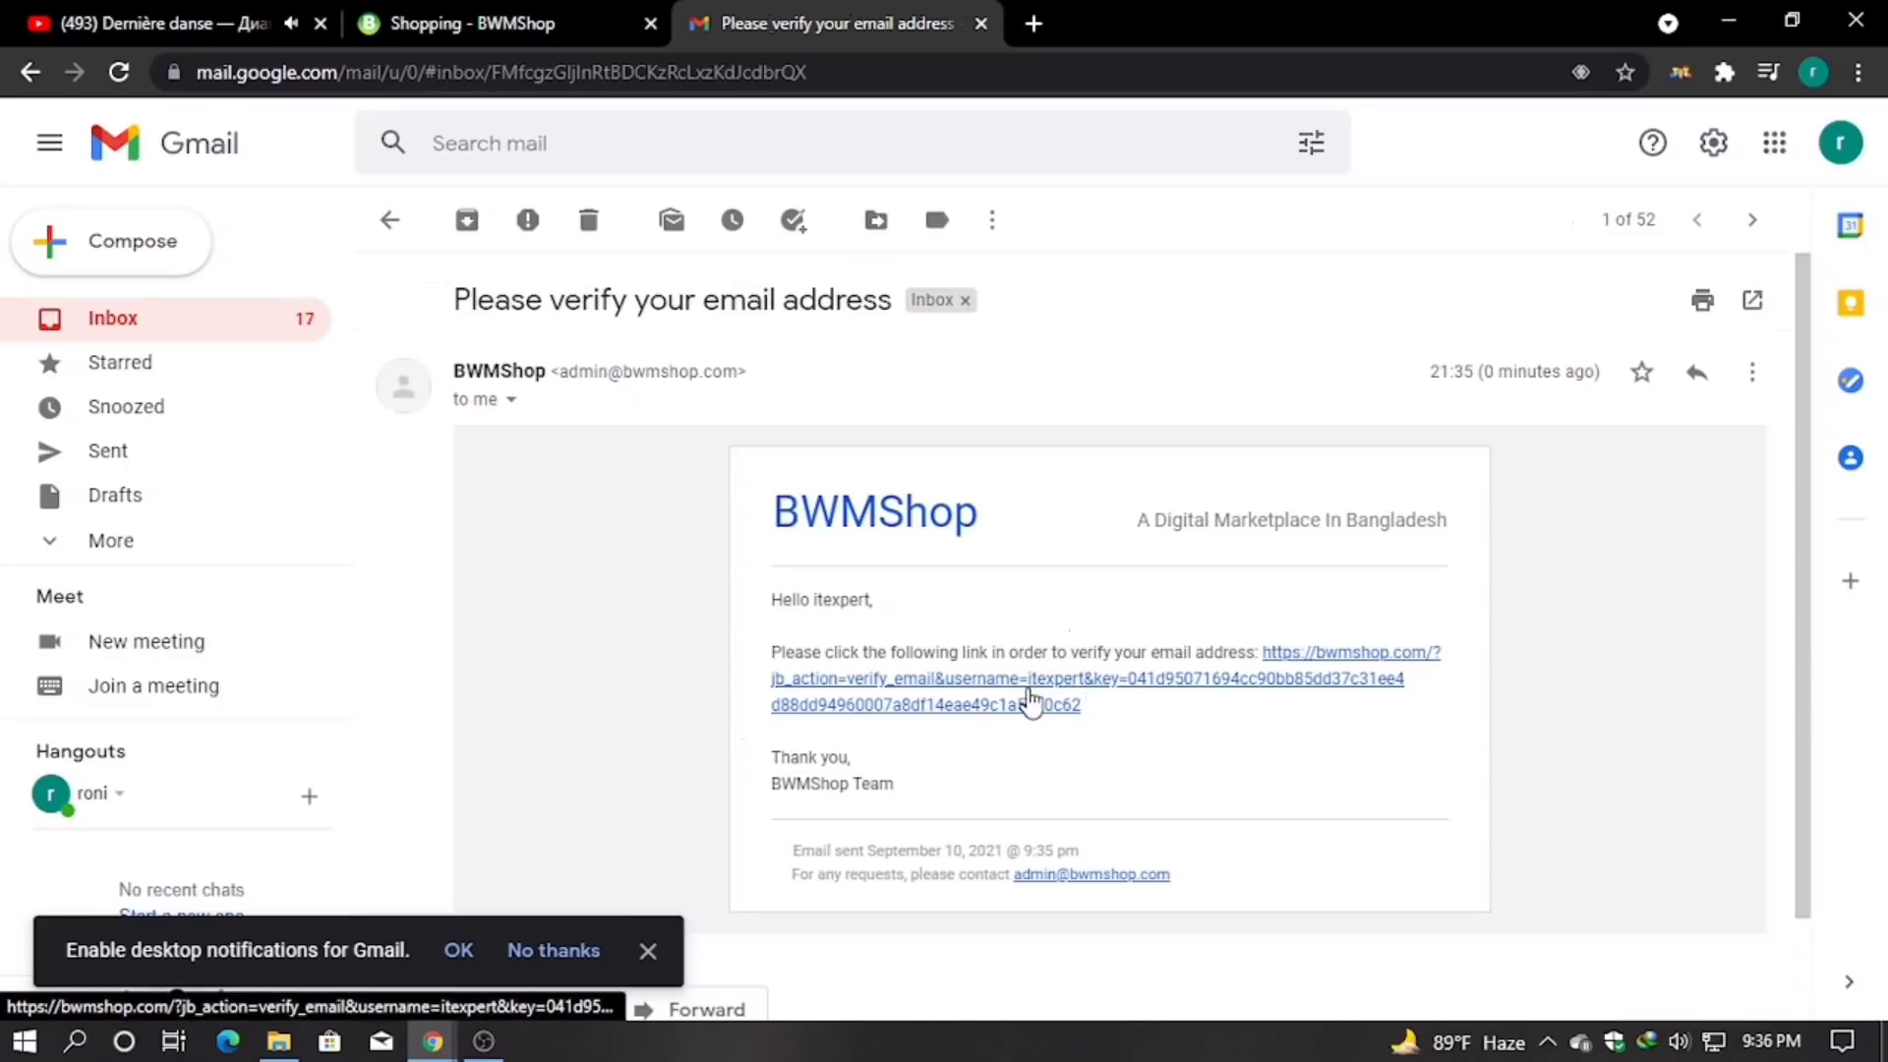
{"action": "left_click", "coordinate": [1029, 700]}
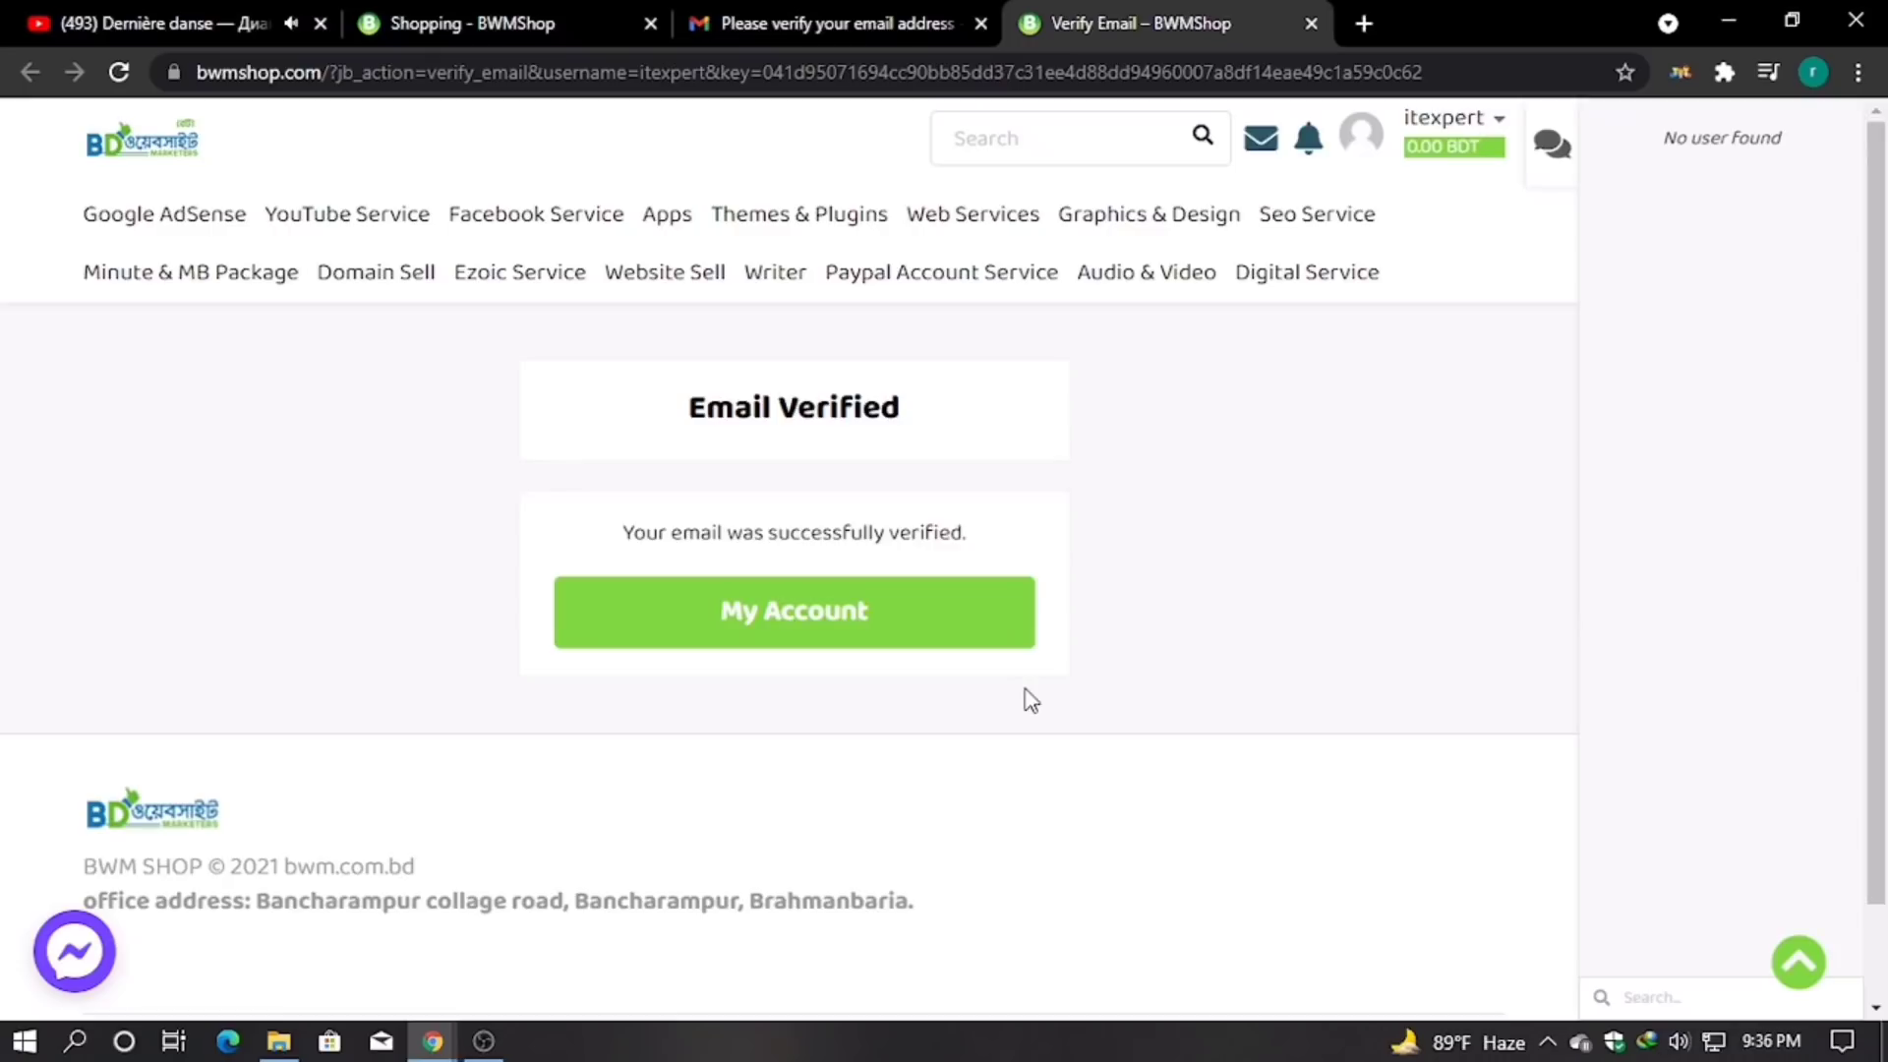
- Go to the account dashboard and open the account Settings page
{"action": "left_click", "coordinate": [900, 635]}
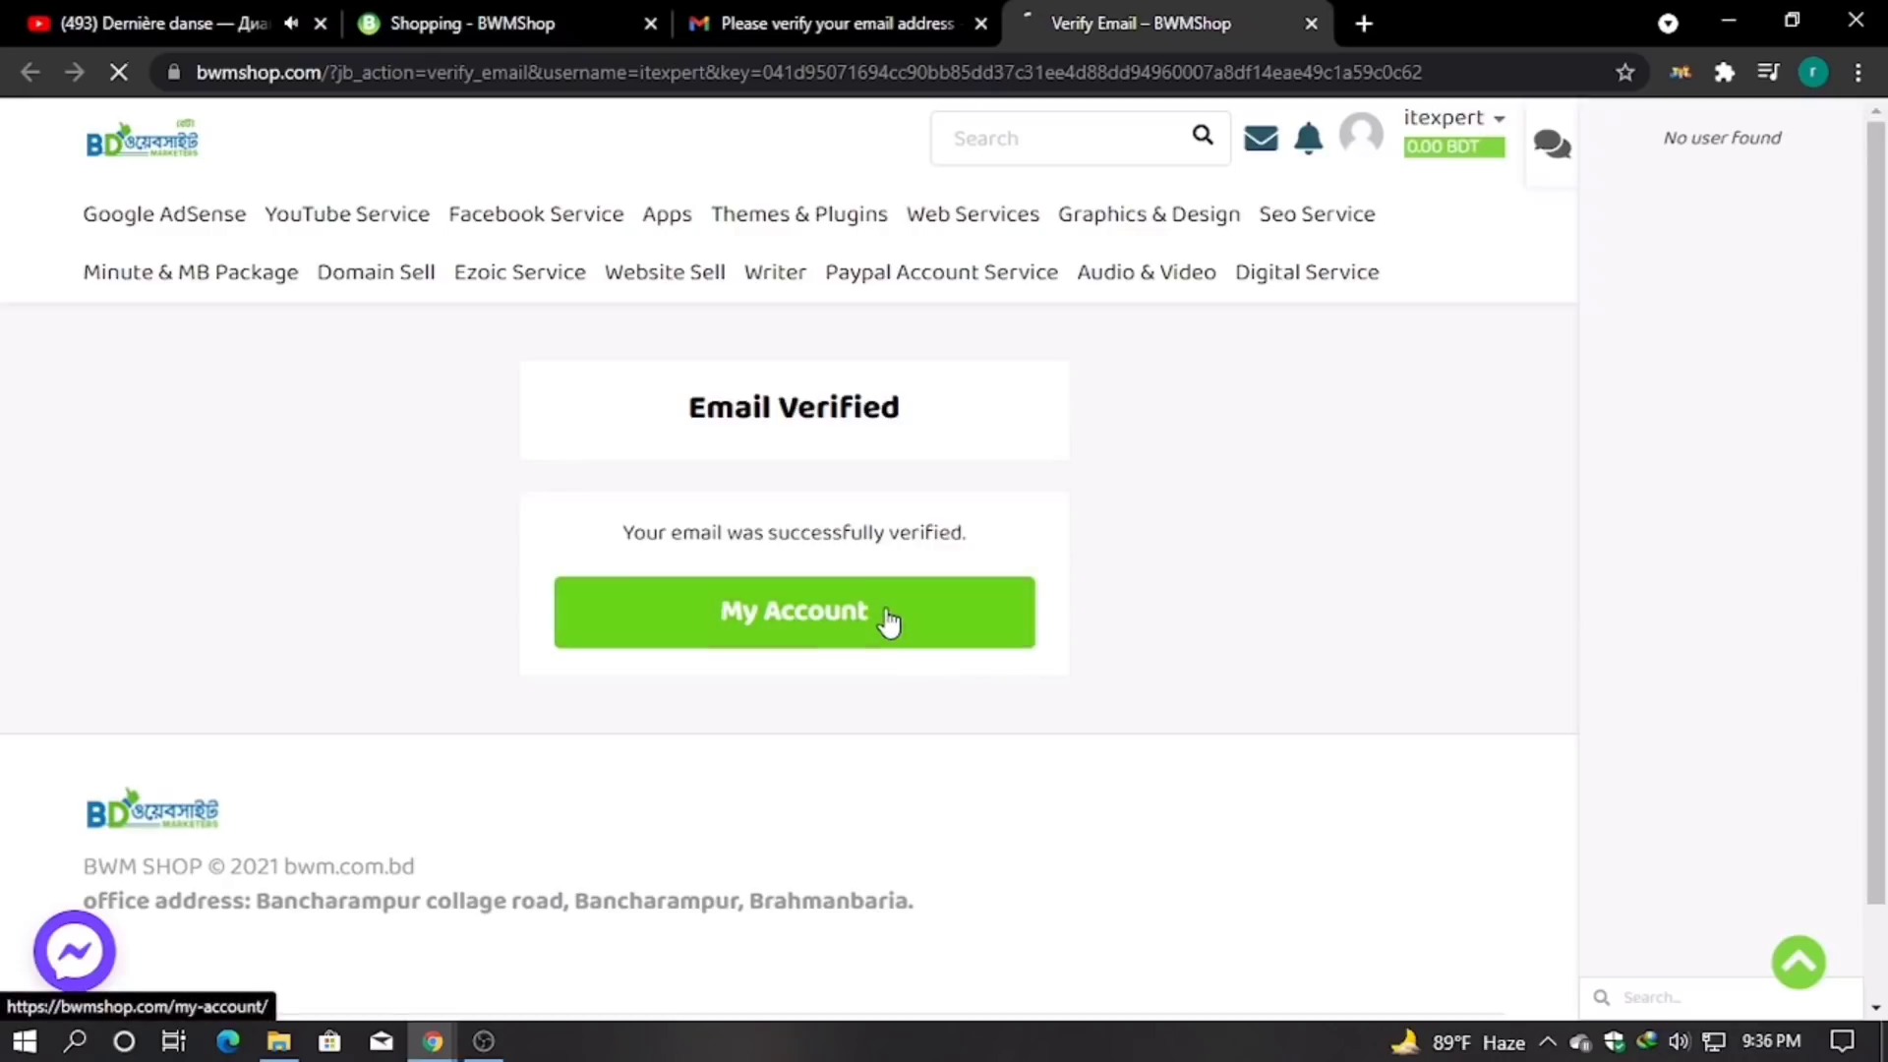
{"action": "mouse_move", "coordinate": [1499, 120]}
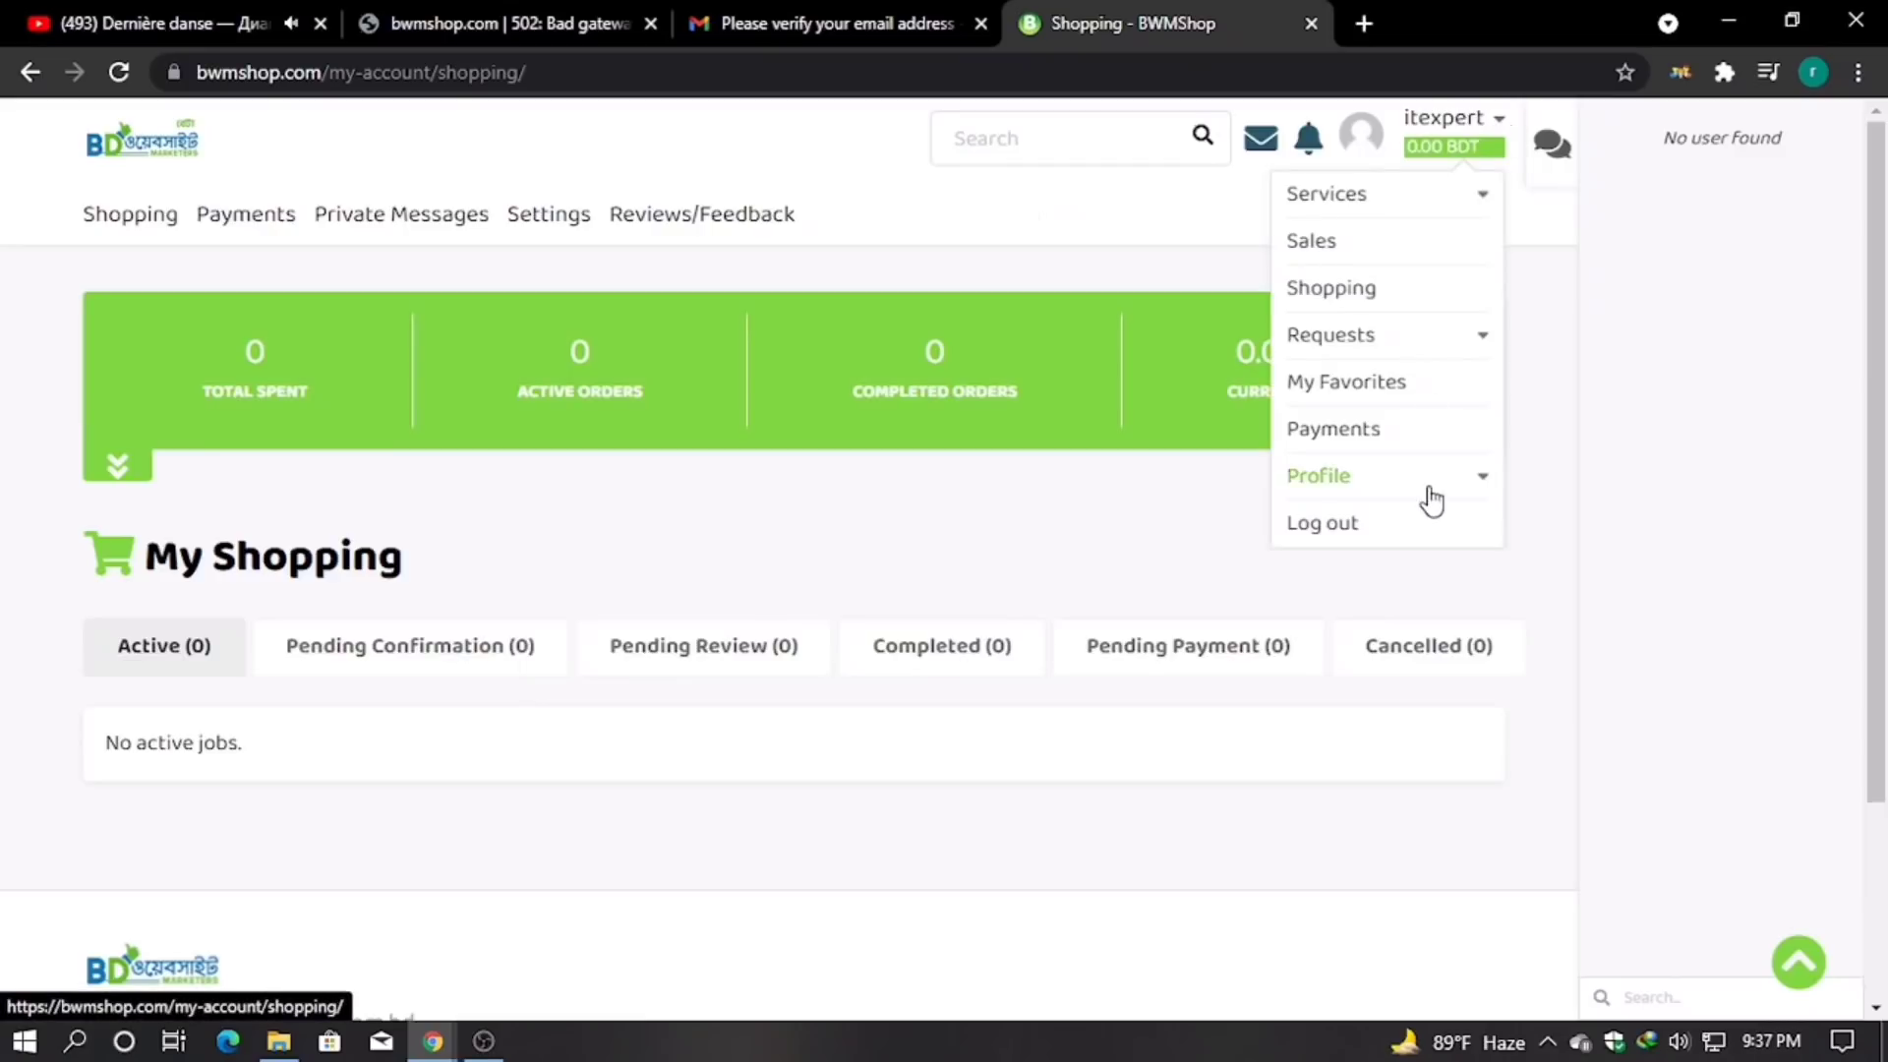
{"action": "mouse_move", "coordinate": [1436, 487]}
{"action": "left_click", "coordinate": [1381, 573]}
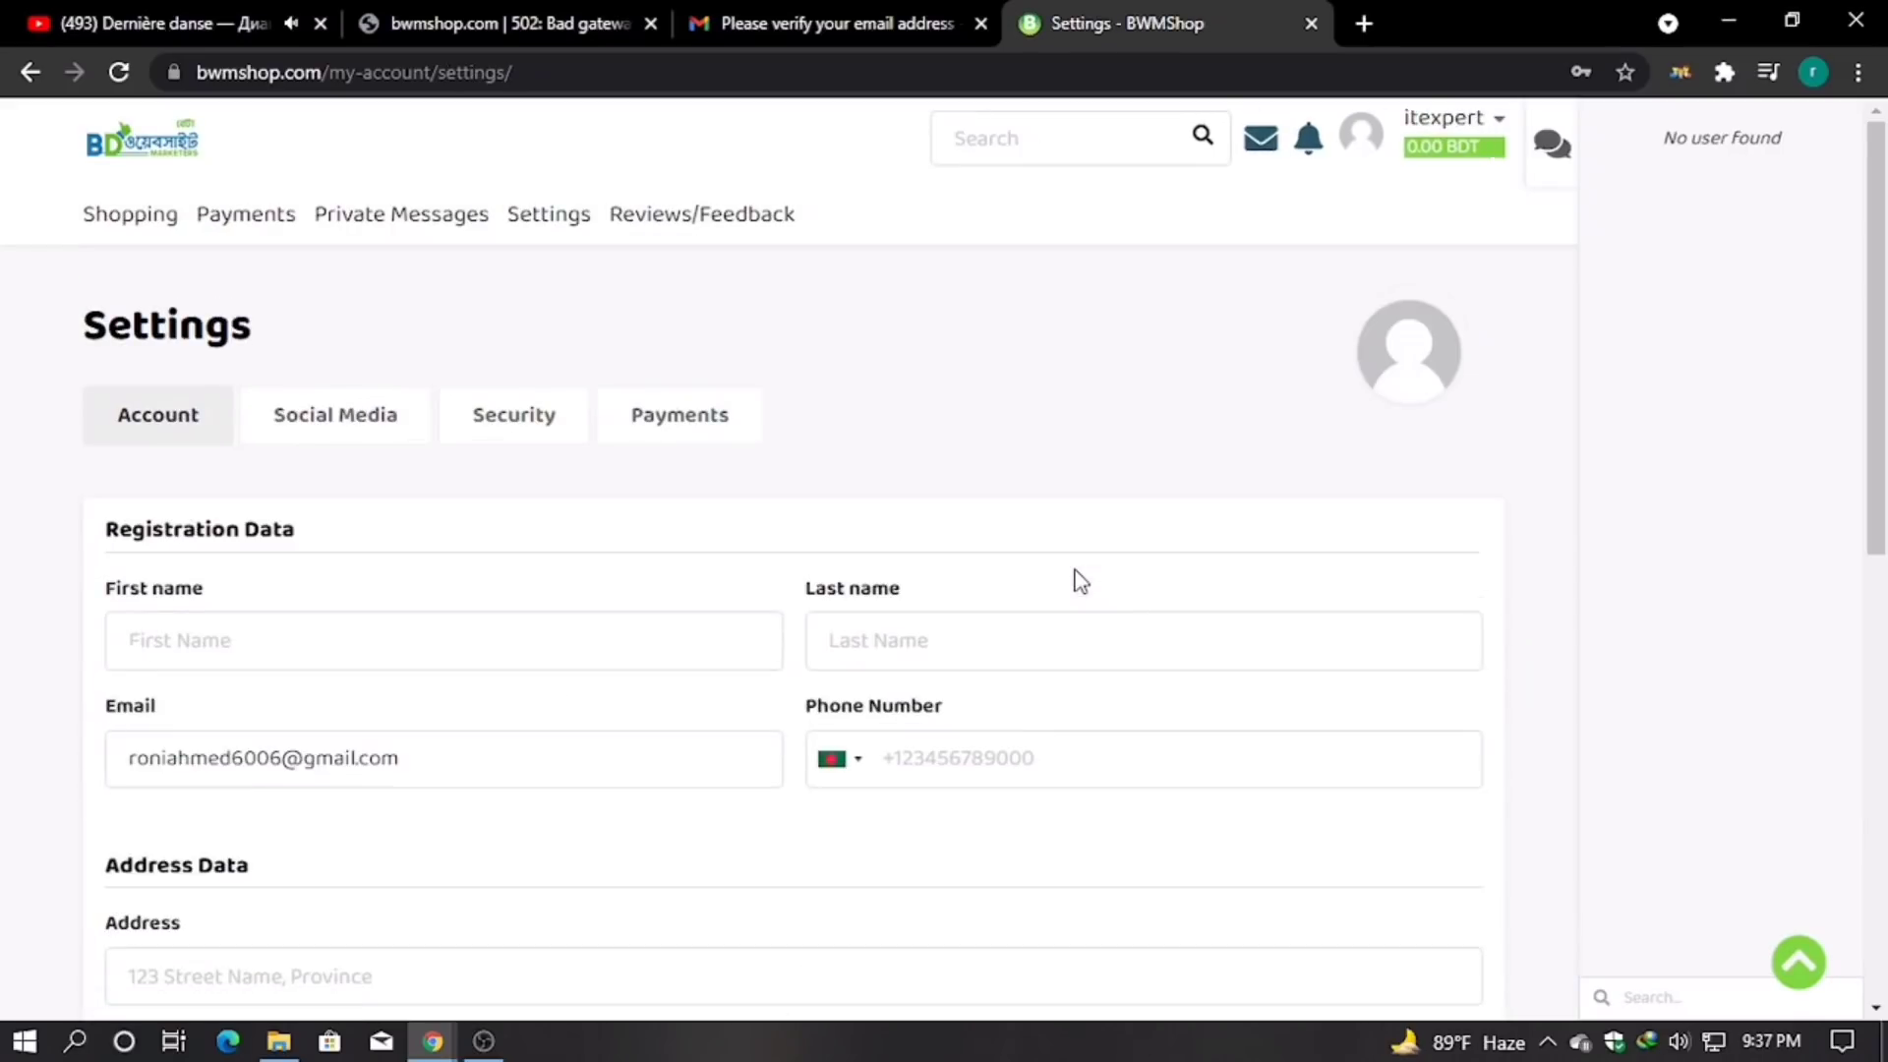
- Fill first and last name from saved suggestions and enter the phone number
{"action": "left_click", "coordinate": [330, 644]}
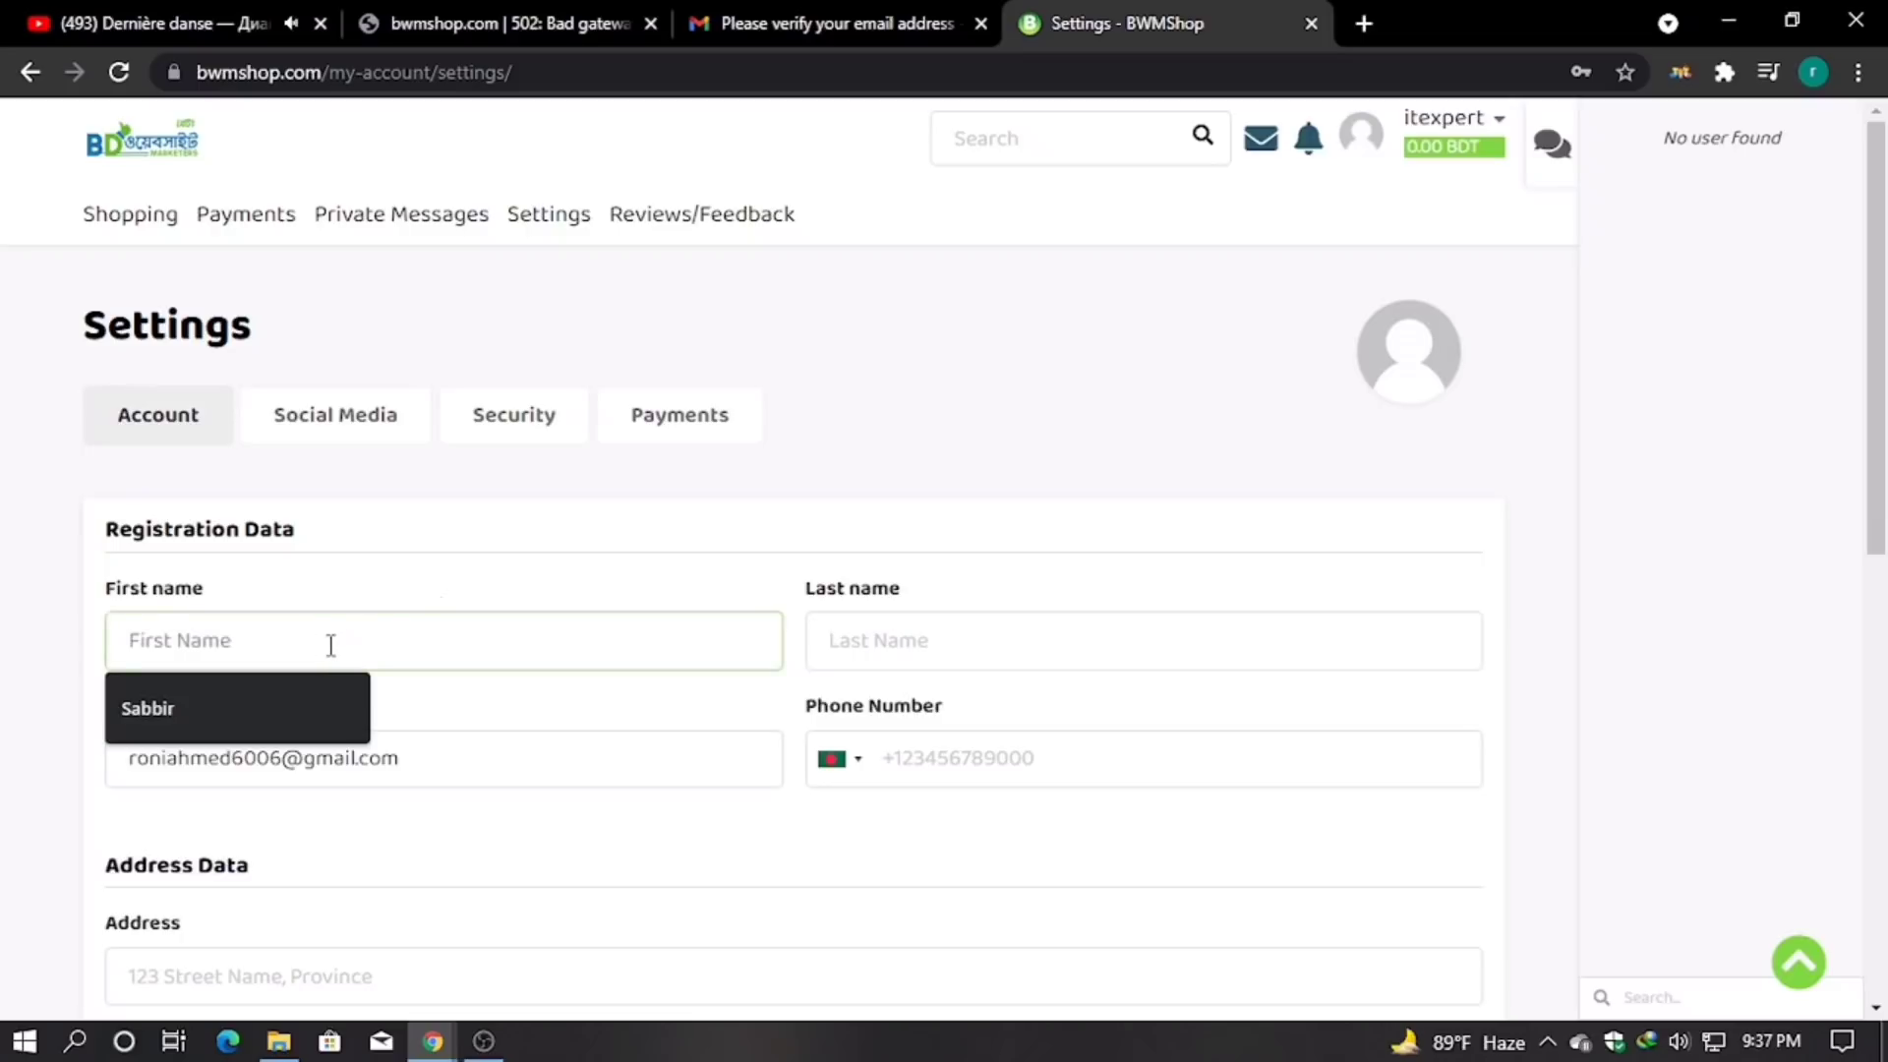
{"action": "left_click", "coordinate": [303, 703]}
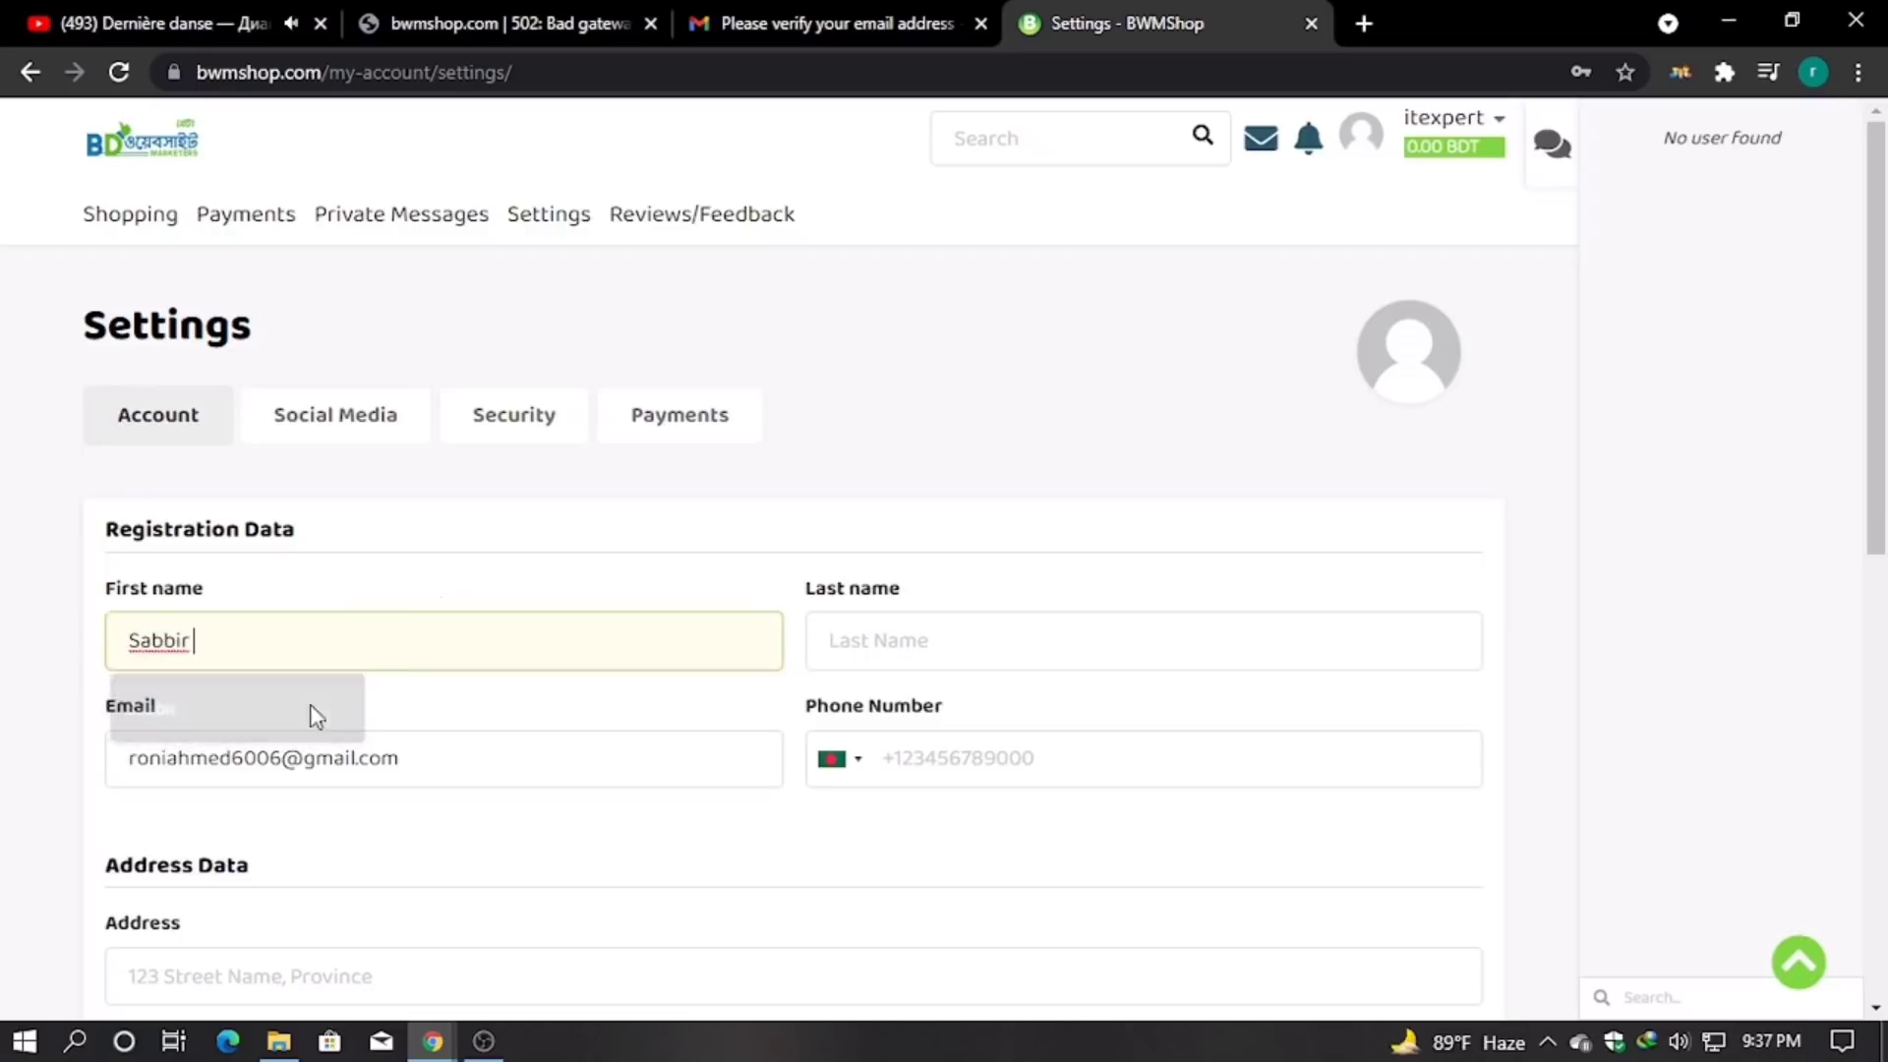
{"action": "left_click", "coordinate": [915, 661]}
{"action": "left_click", "coordinate": [897, 718]}
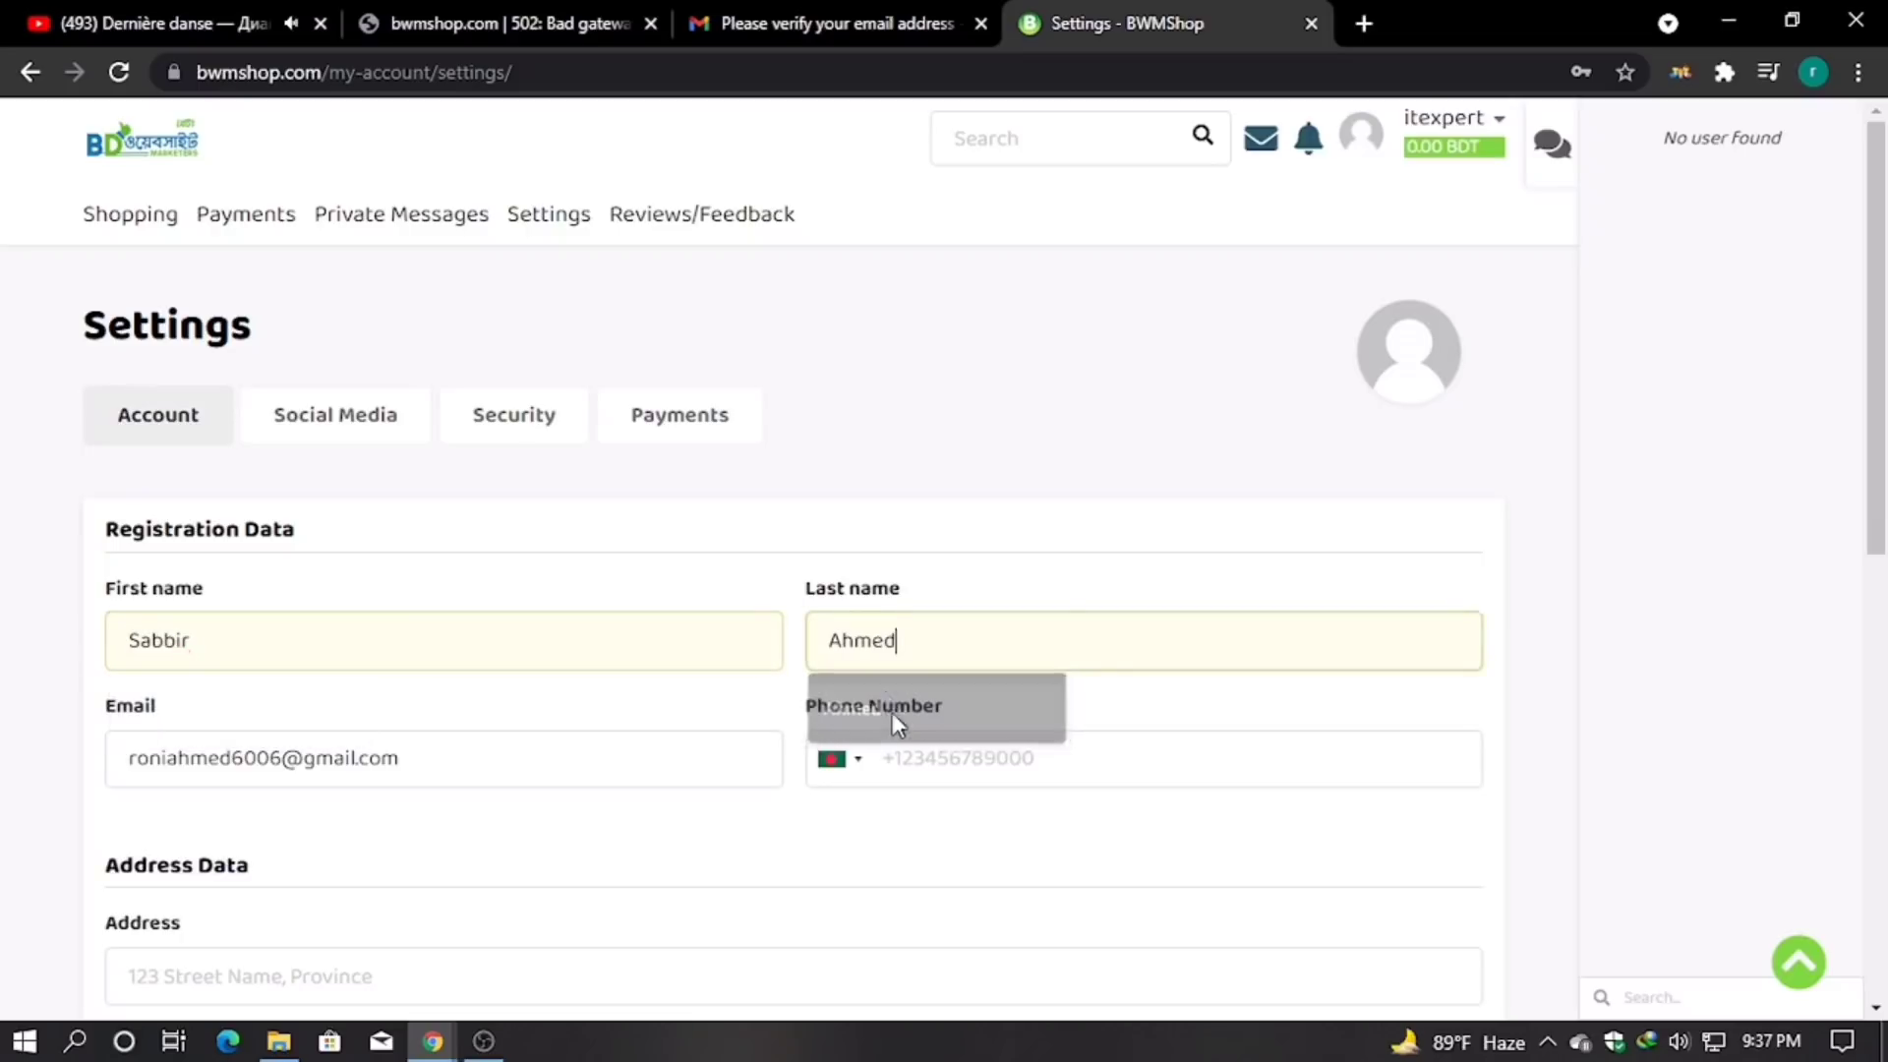
{"action": "left_click", "coordinate": [934, 759]}
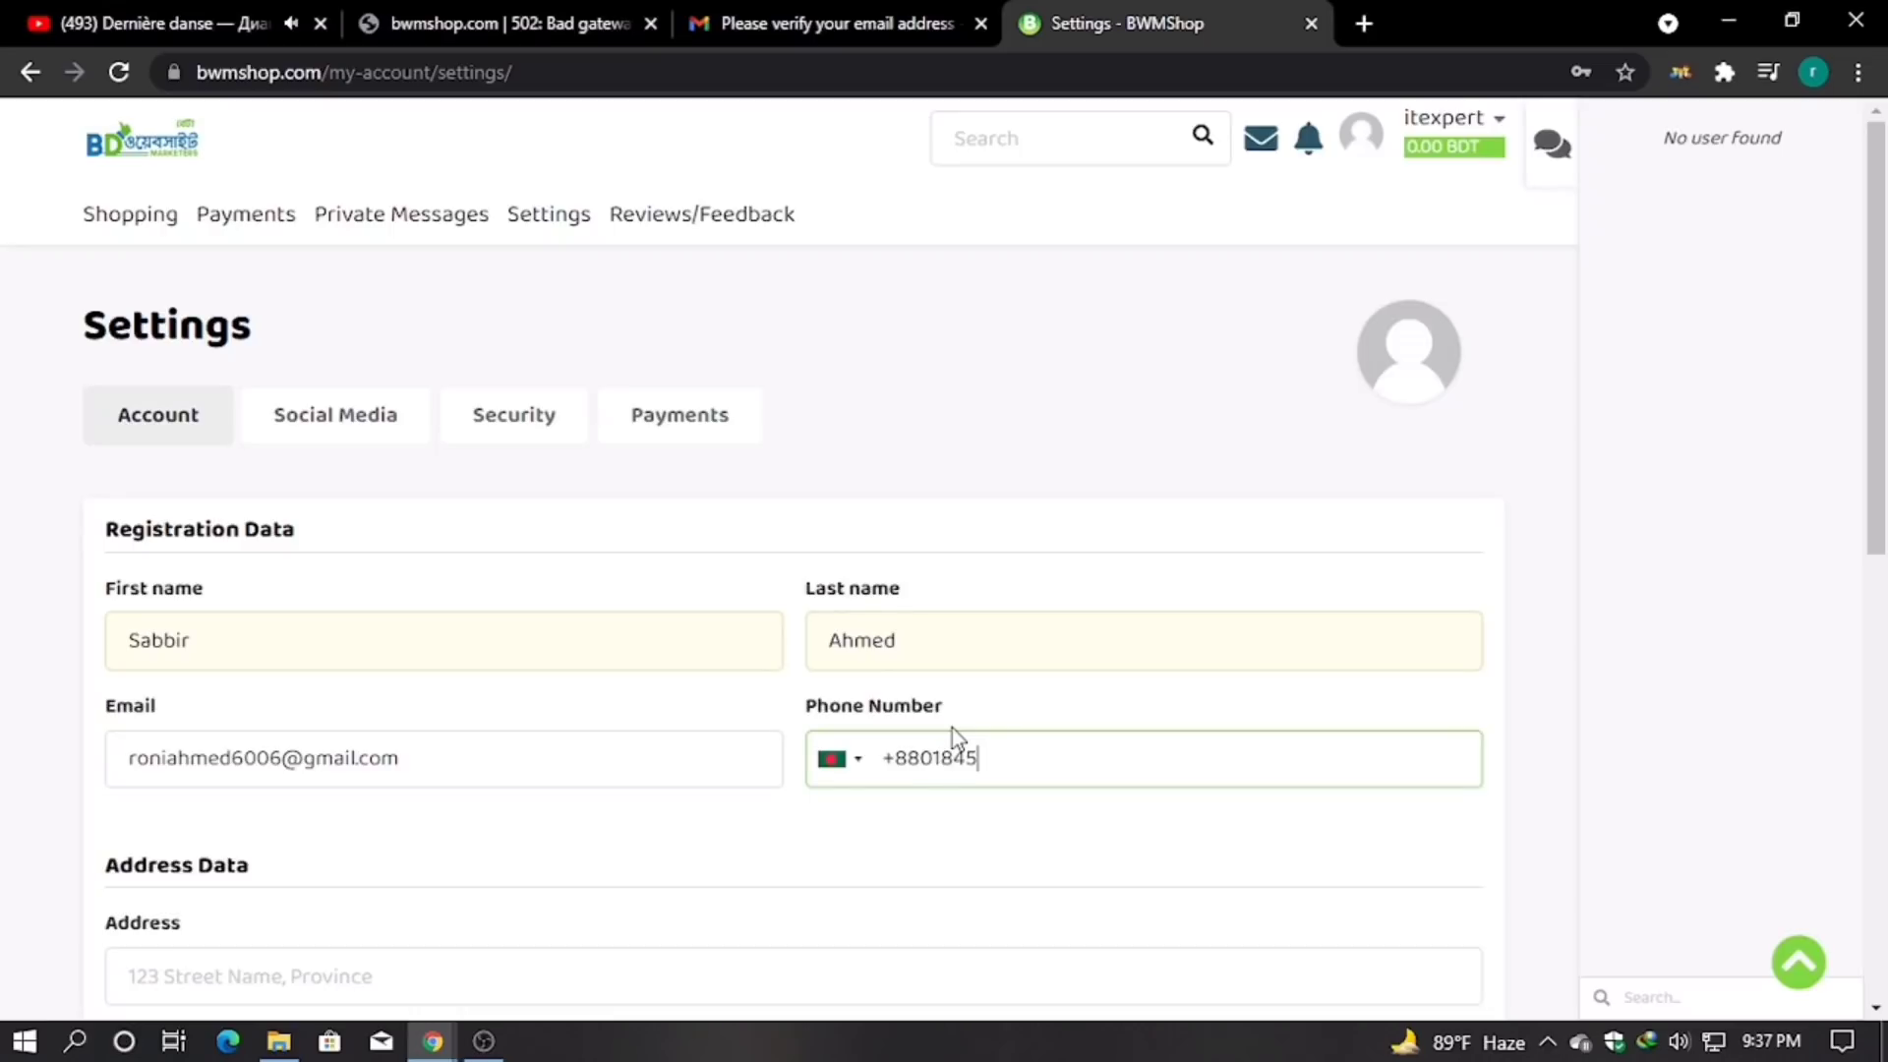
{"action": "type", "text": "184539064"}
{"action": "scroll", "coordinate": [452, 925], "scroll_direction": "down", "scroll_amount": 2}
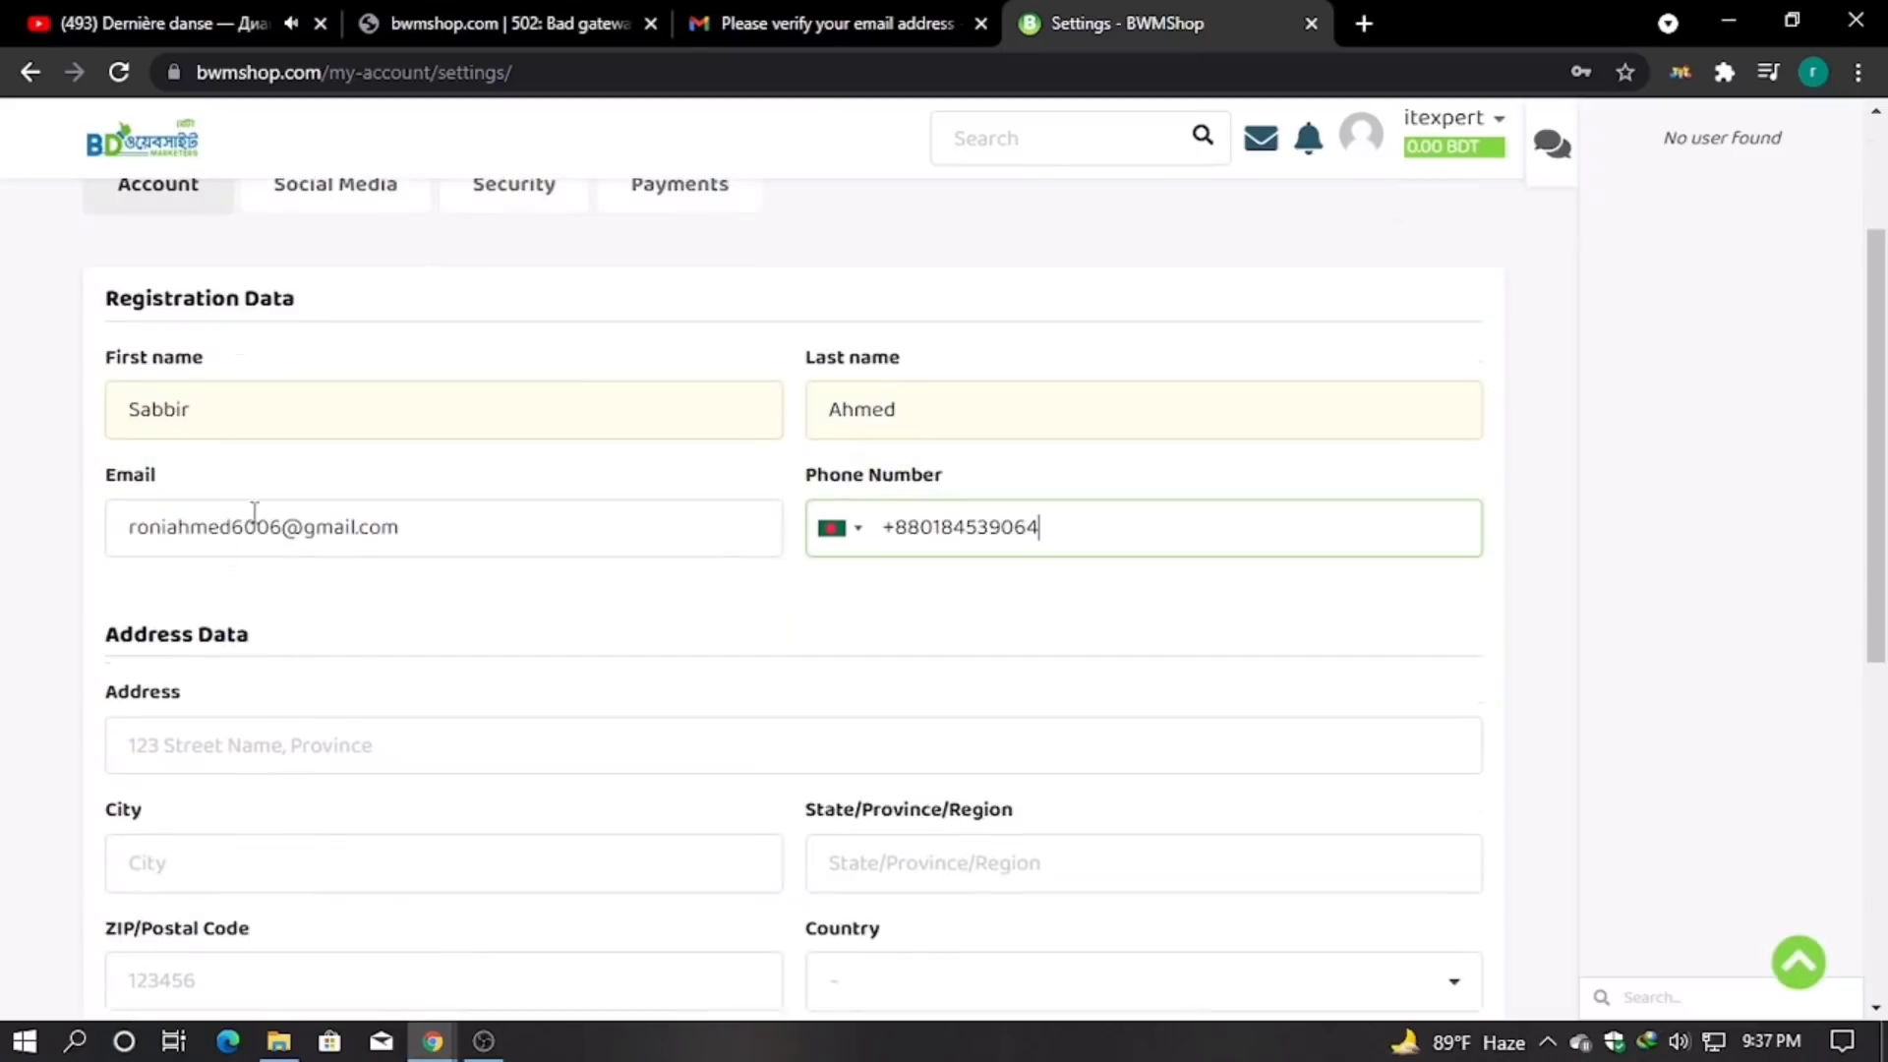
- Enter the street address and the city, dismissing the map loading error
{"action": "left_click", "coordinate": [208, 748]}
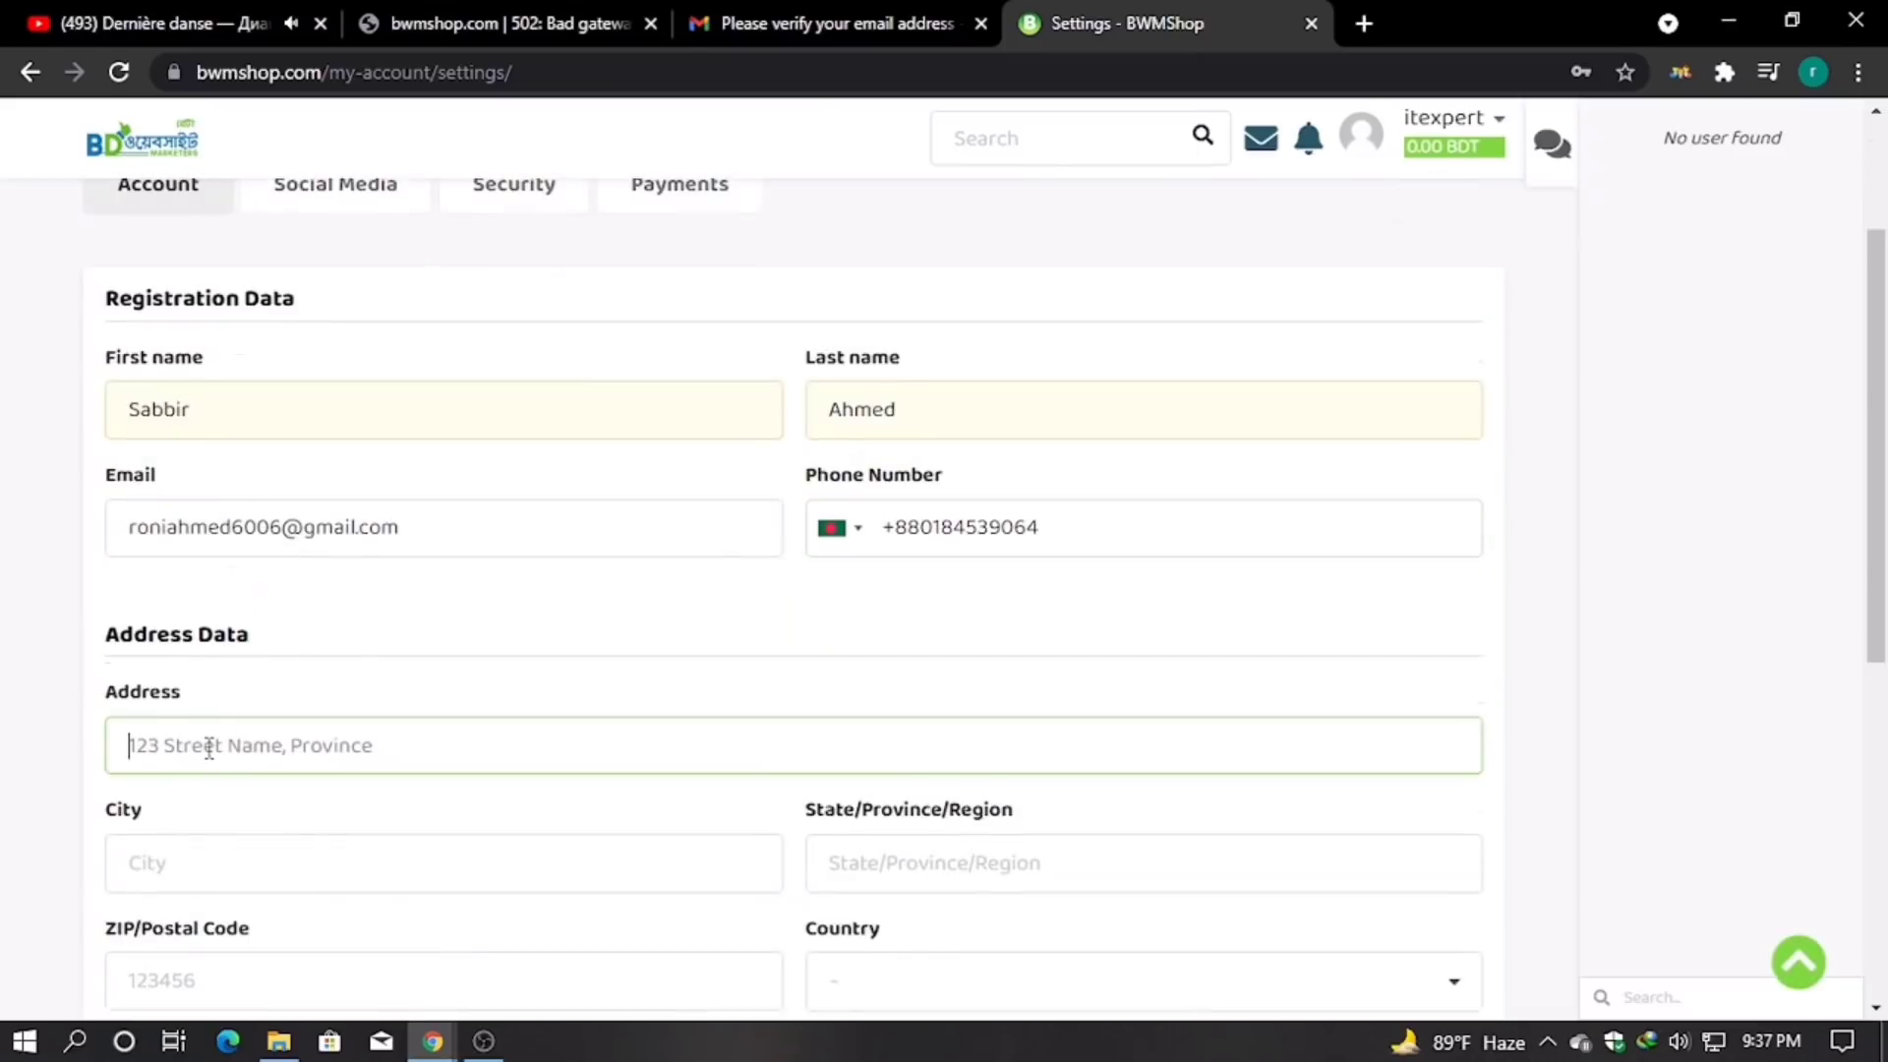
{"action": "type", "text": "nasir"}
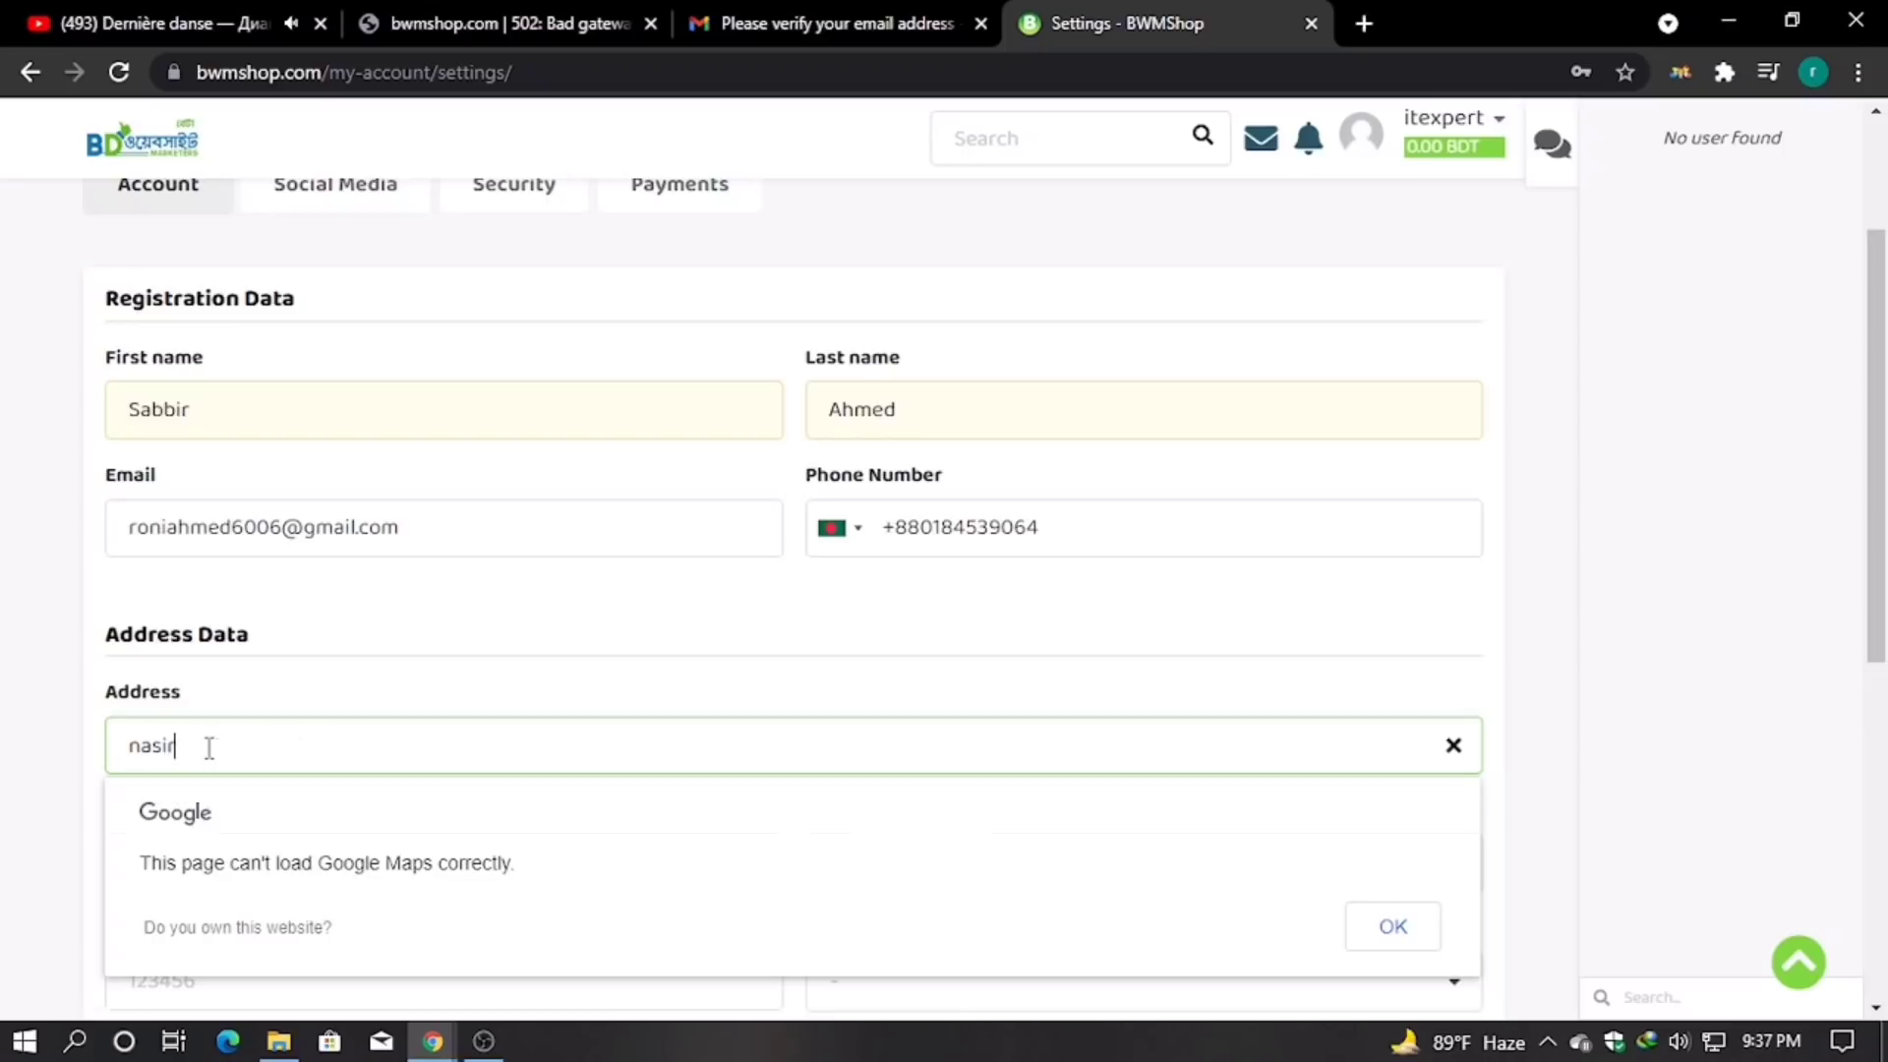
{"action": "type", "text": "na"}
{"action": "type", "text": "gar"}
{"action": "left_click", "coordinate": [1408, 930]}
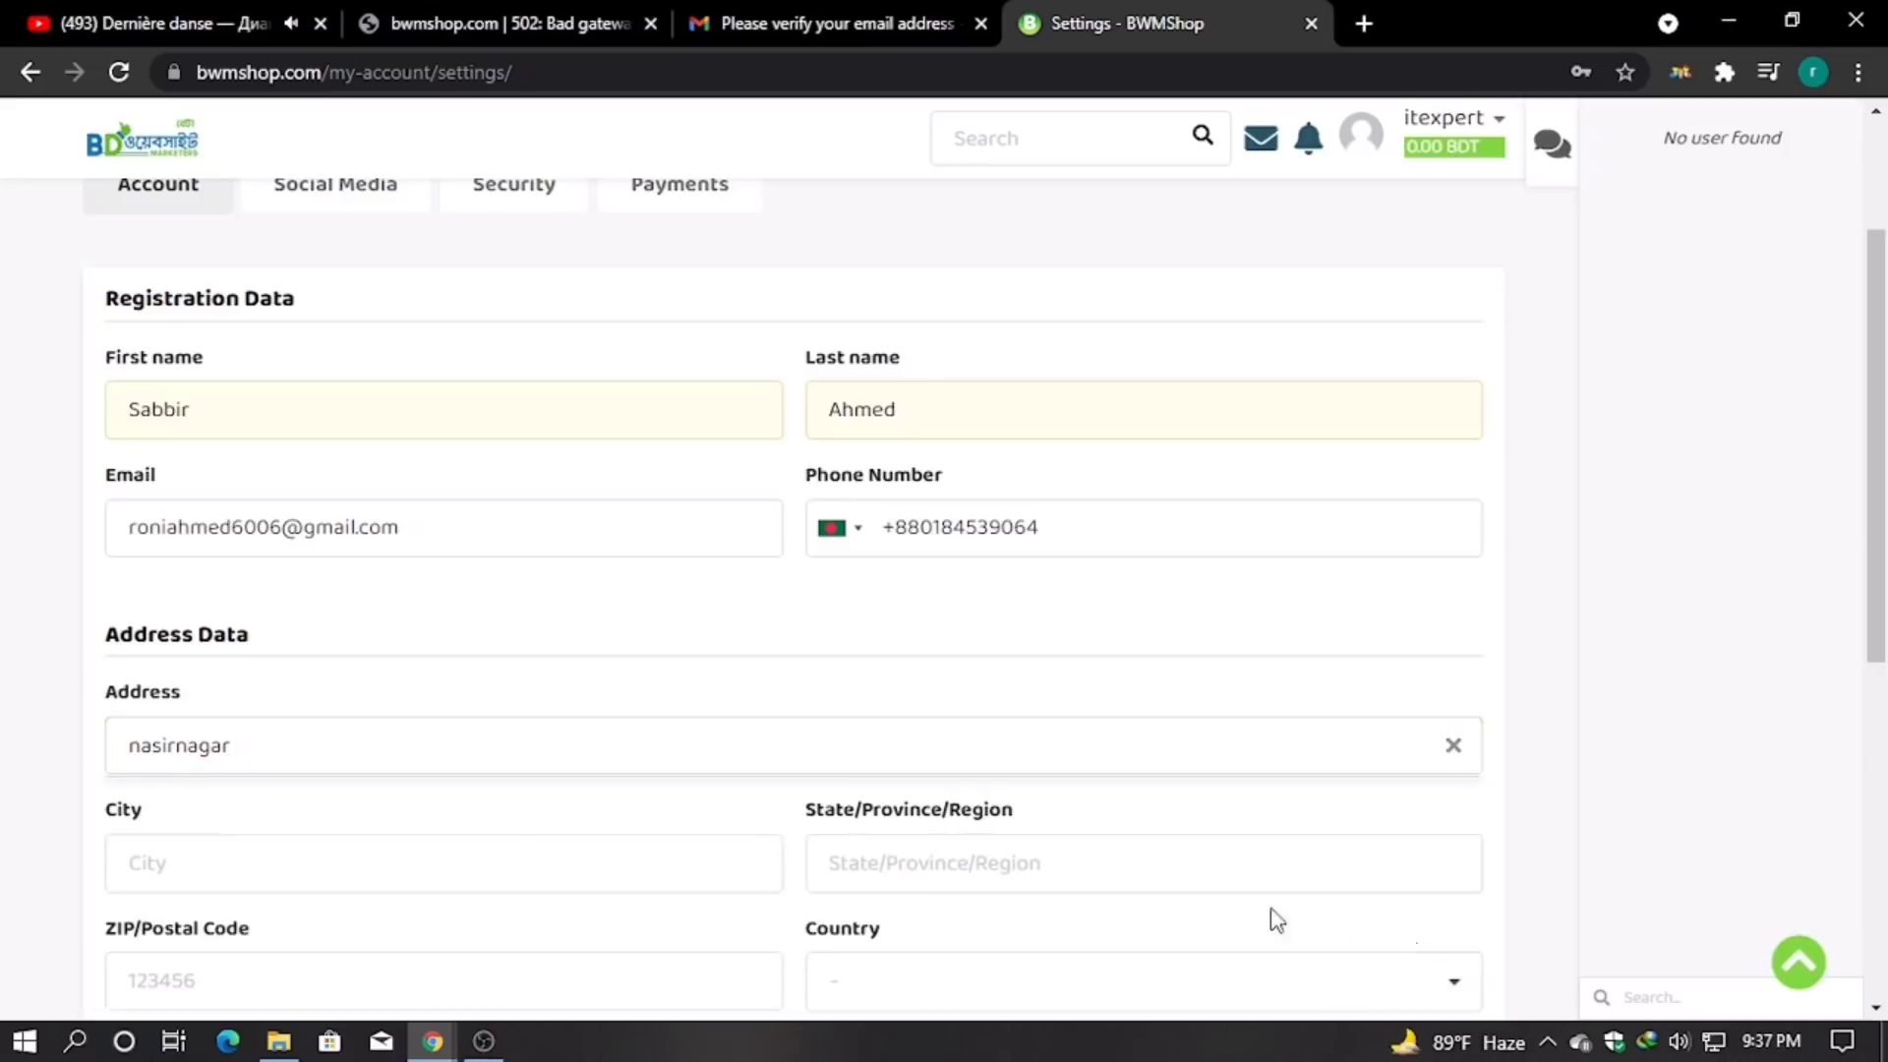
{"action": "left_click", "coordinate": [280, 890]}
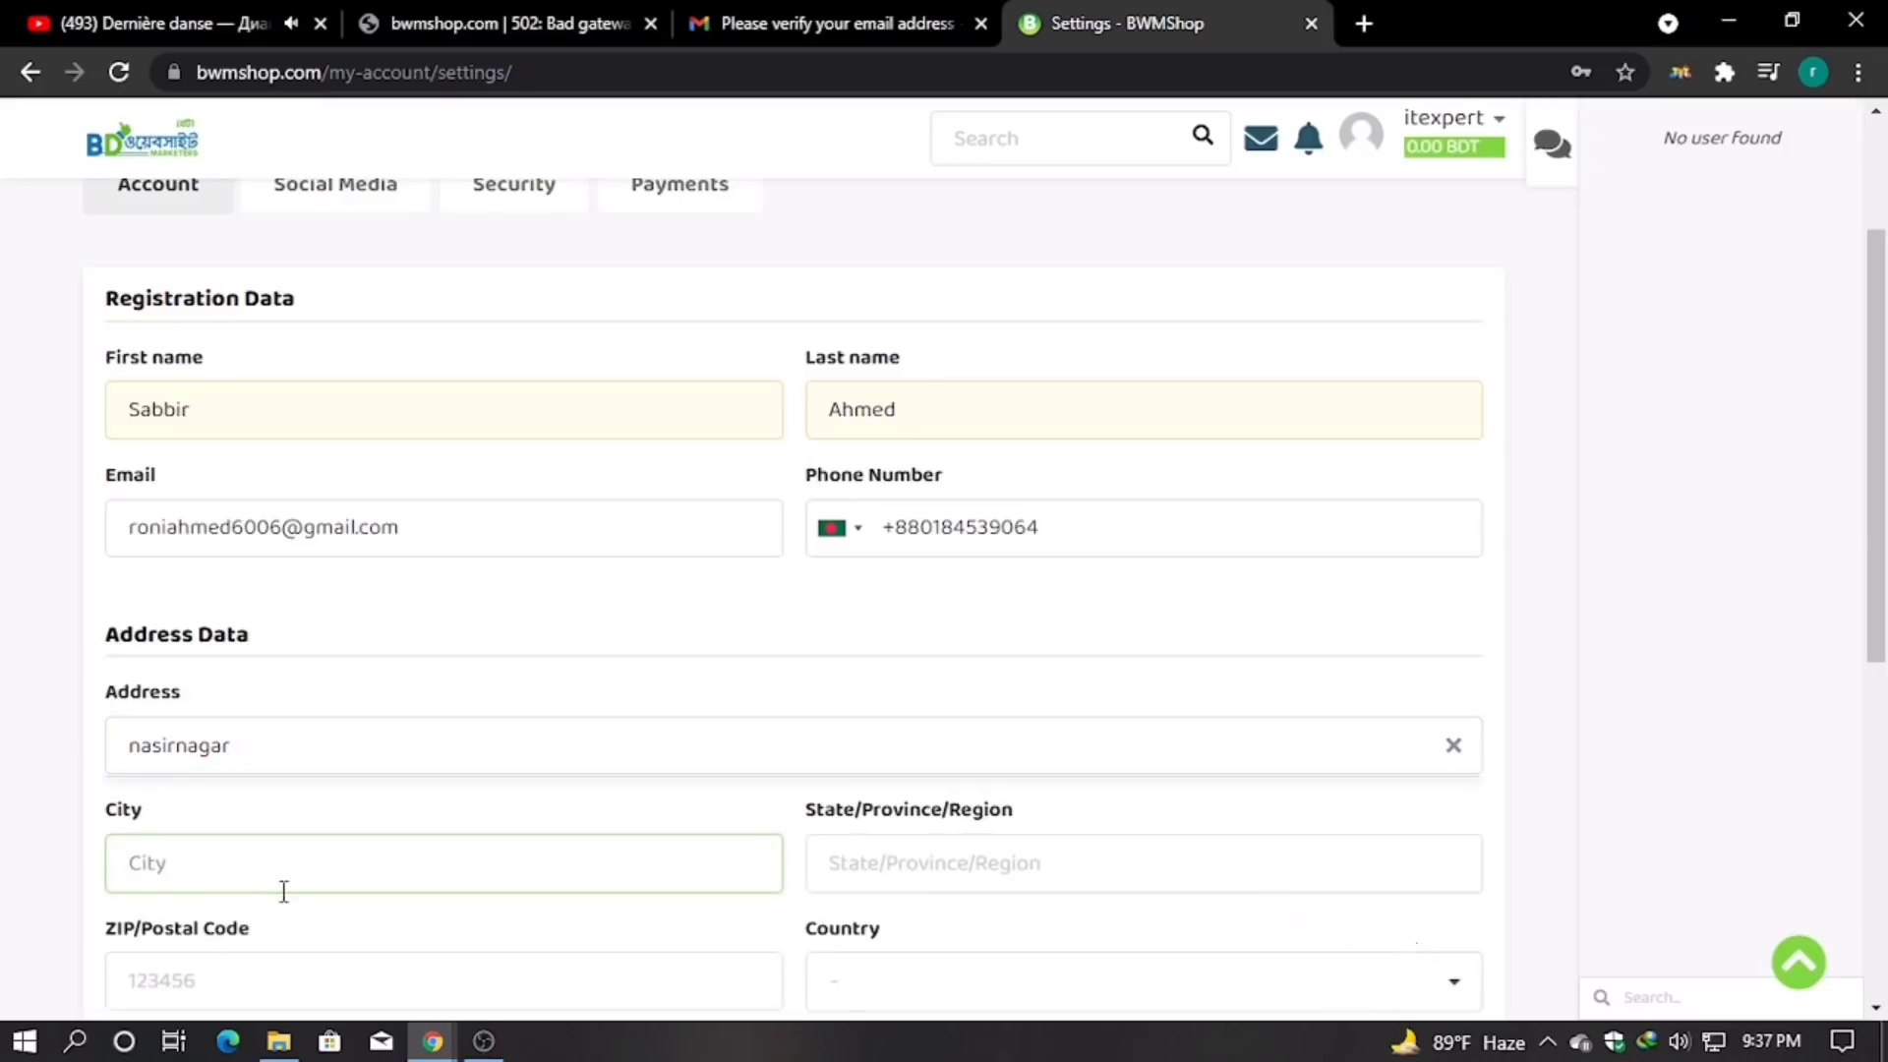
{"action": "type", "text": "bre"}
{"action": "key", "text": "BackSpace"}
{"action": "type", "text": "ah"}
{"action": "key", "text": "BackSpace"}
{"action": "key", "text": "BackSpace"}
{"action": "key", "text": "BackSpace"}
{"action": "type", "text": "Brahmanba"}
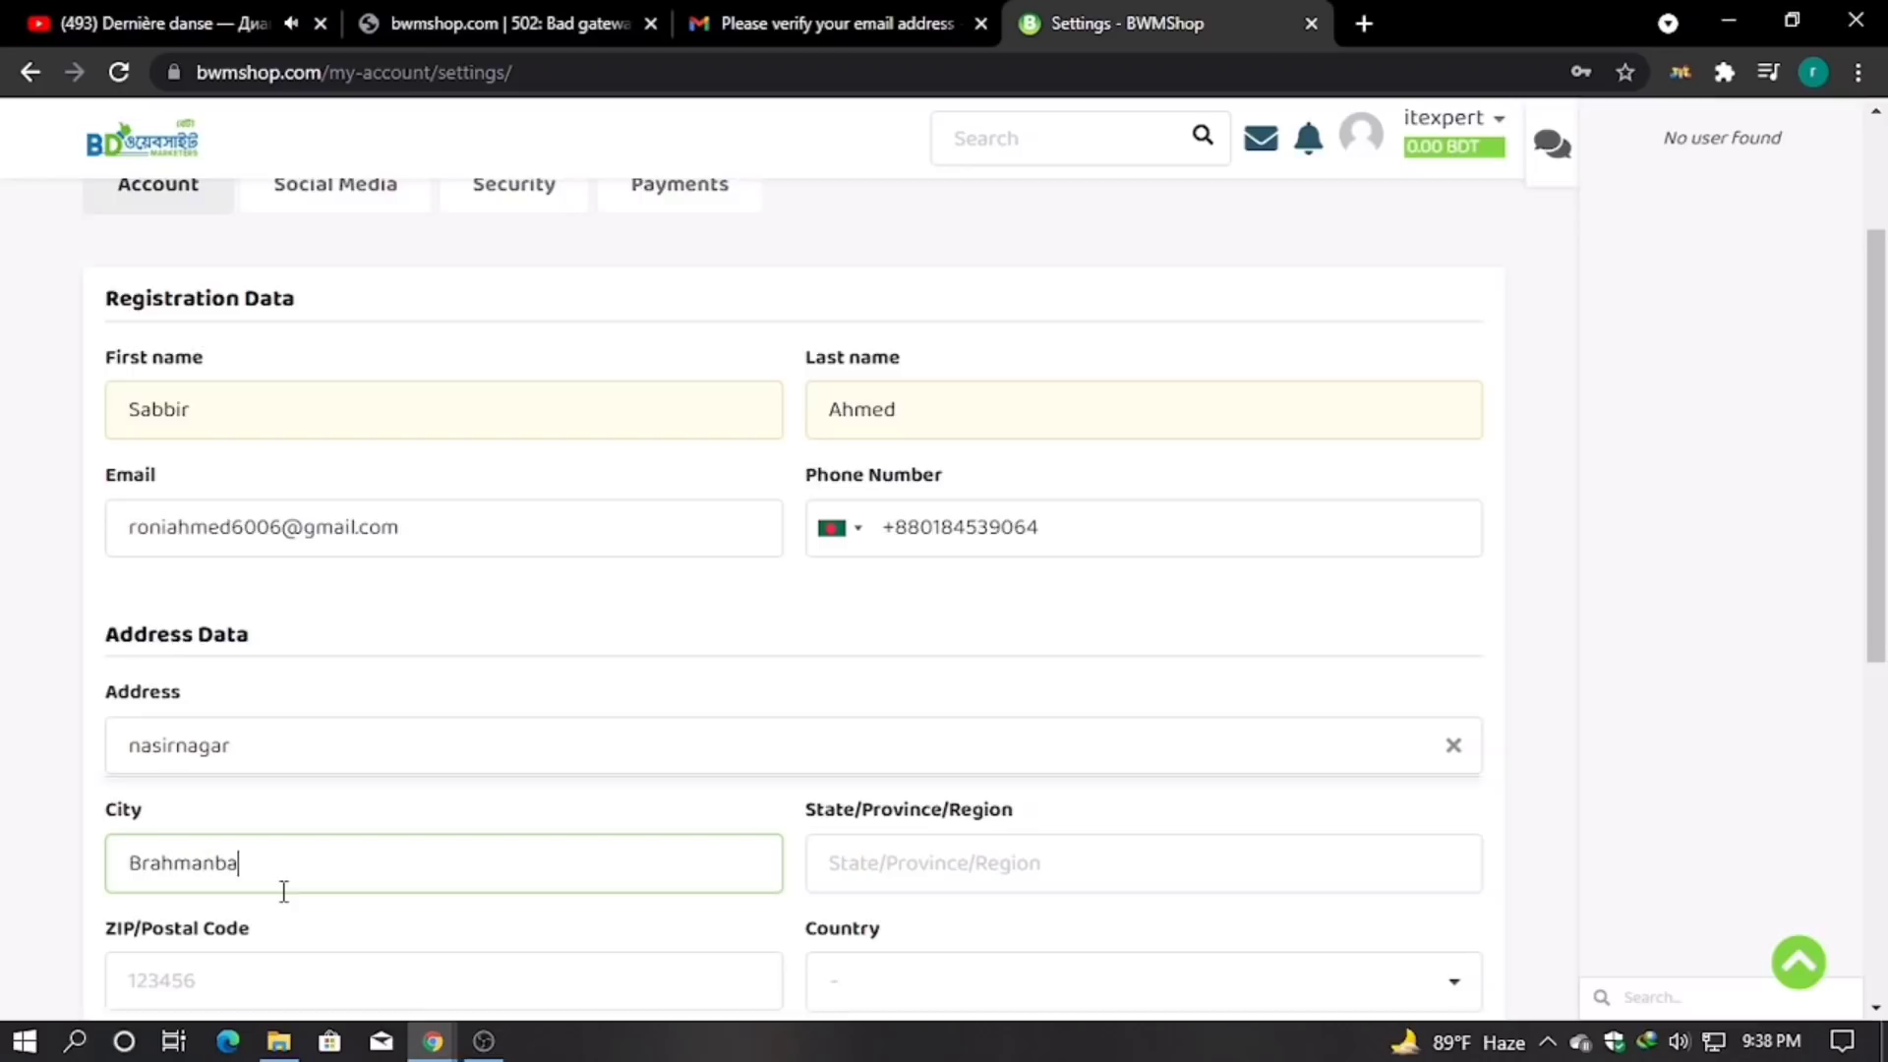
{"action": "type", "text": "ria"}
- Enter the state/region and postal code, and set the country to Bangladesh
{"action": "left_click", "coordinate": [1071, 888]}
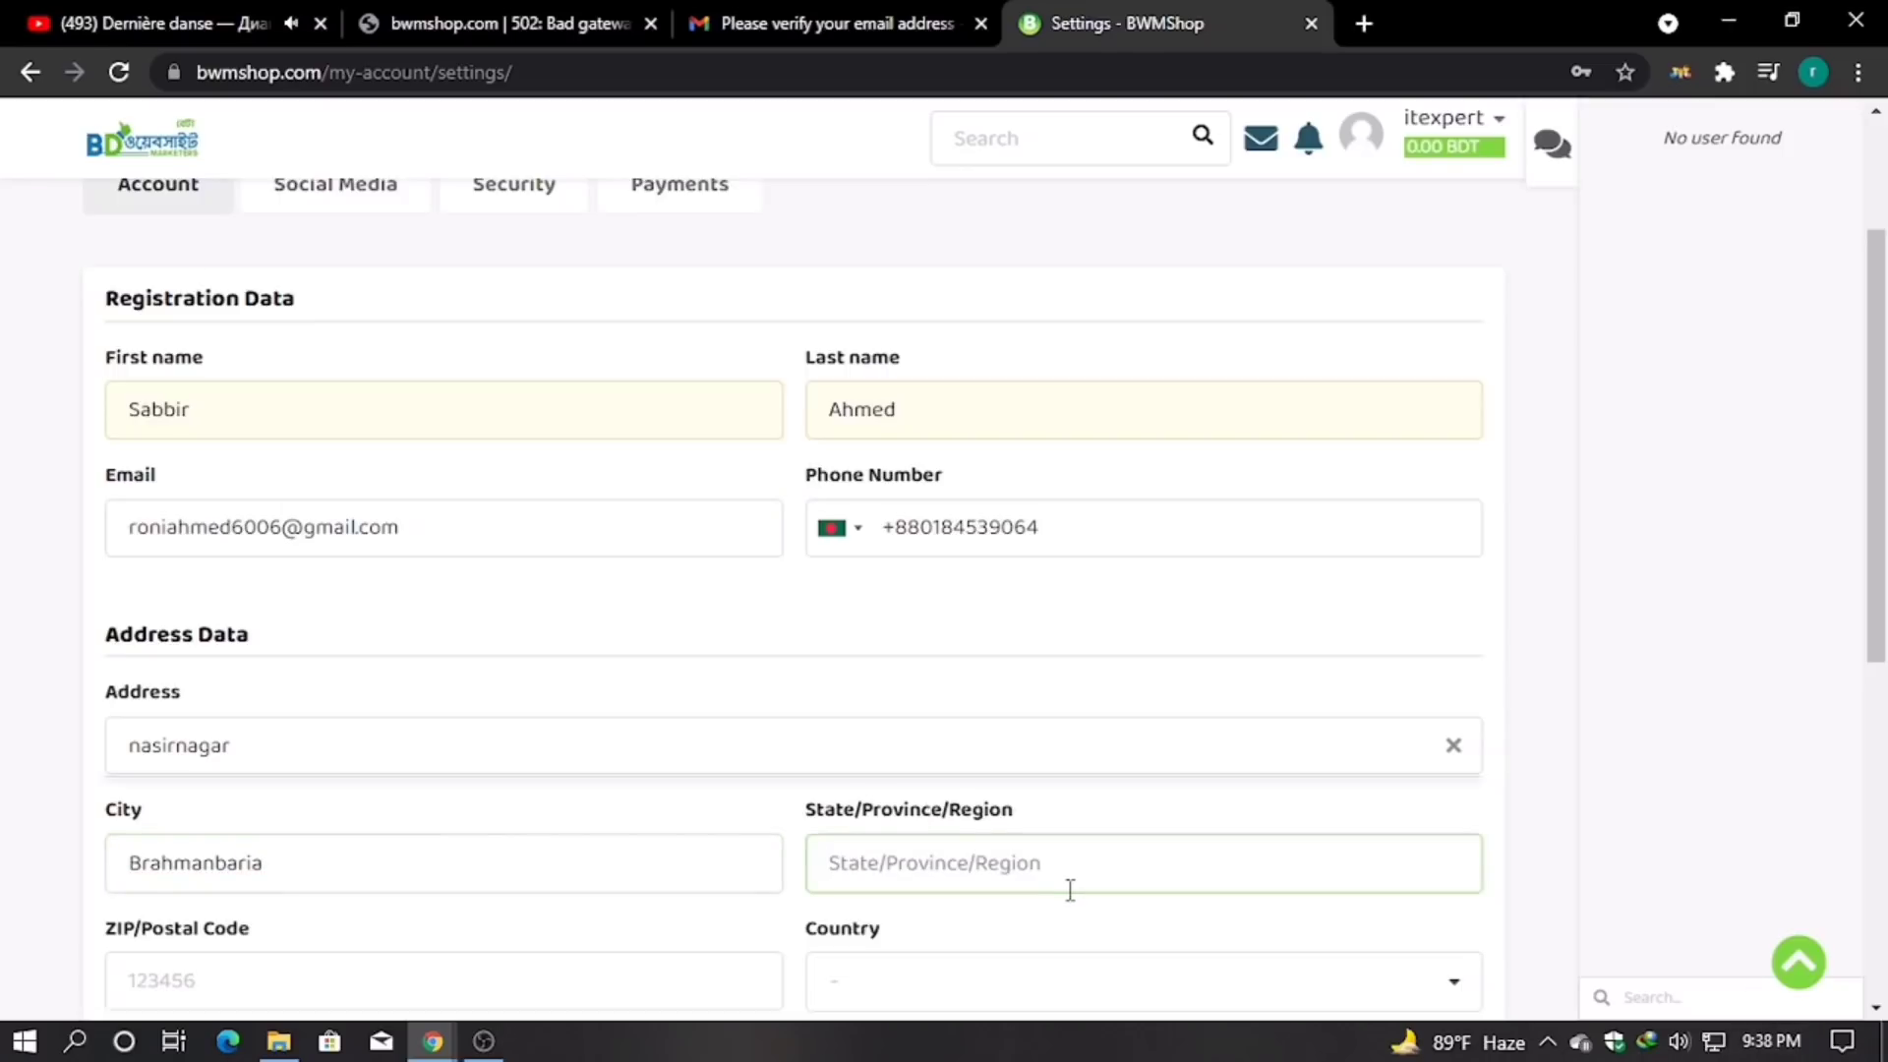
{"action": "type", "text": "nasir"}
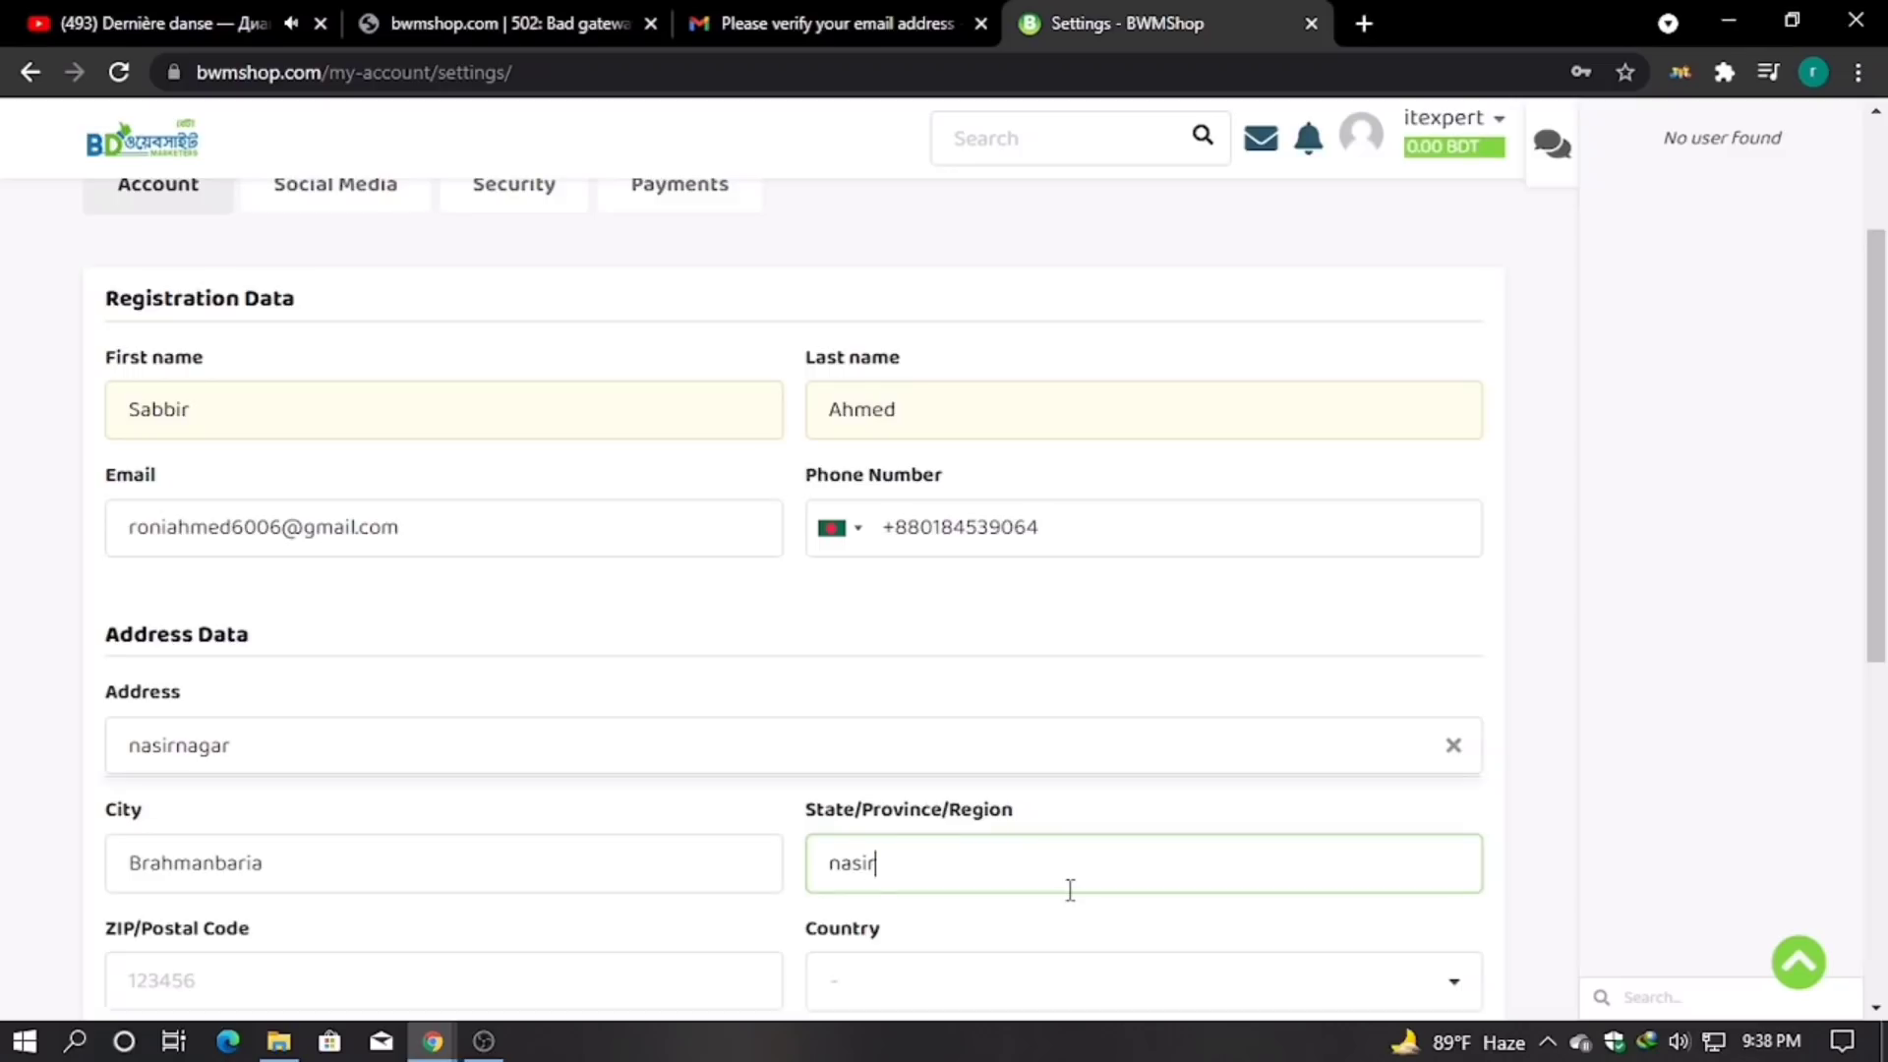
{"action": "type", "text": "nagar"}
{"action": "scroll", "coordinate": [268, 661], "scroll_direction": "down", "scroll_amount": 5}
{"action": "left_click", "coordinate": [203, 524]}
{"action": "type", "text": "3440"}
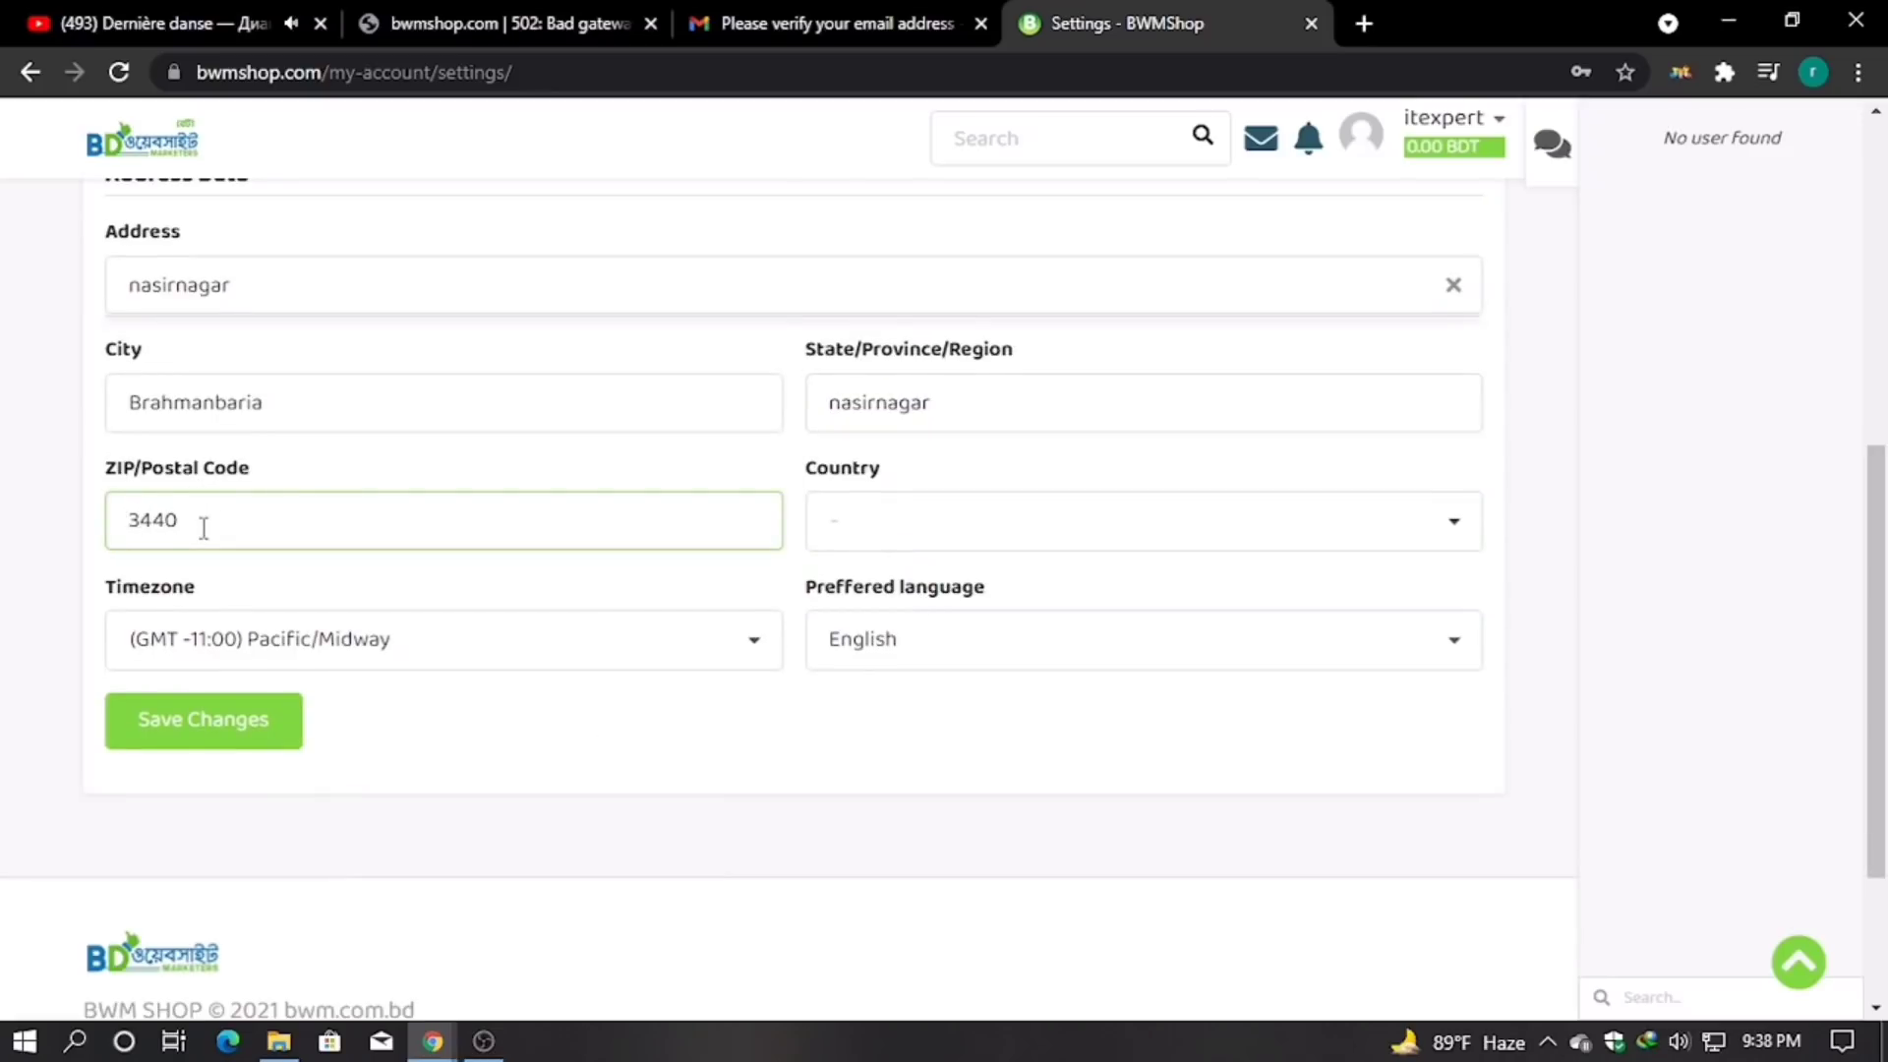
{"action": "left_click", "coordinate": [1204, 527]}
{"action": "scroll", "coordinate": [1134, 689], "scroll_direction": "down", "scroll_amount": 12}
{"action": "scroll", "coordinate": [1118, 747], "scroll_direction": "up", "scroll_amount": 3}
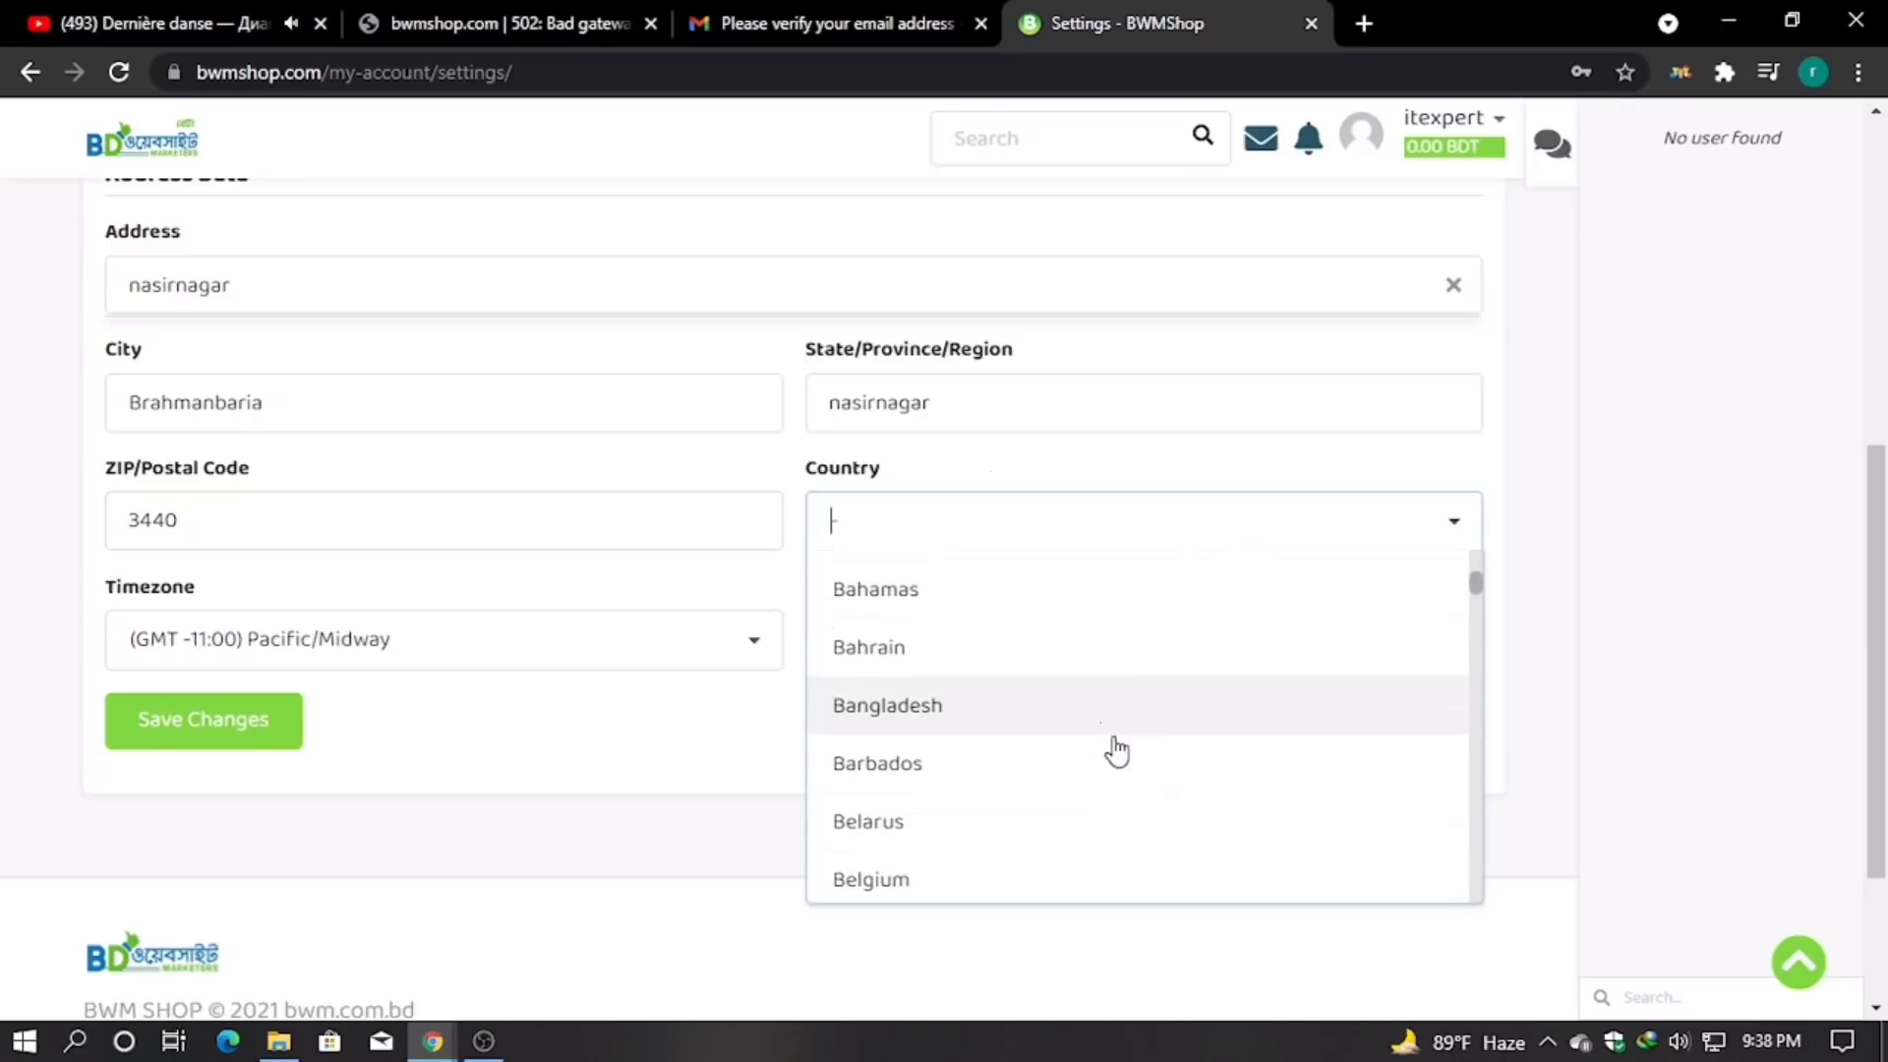
{"action": "left_click", "coordinate": [1116, 733]}
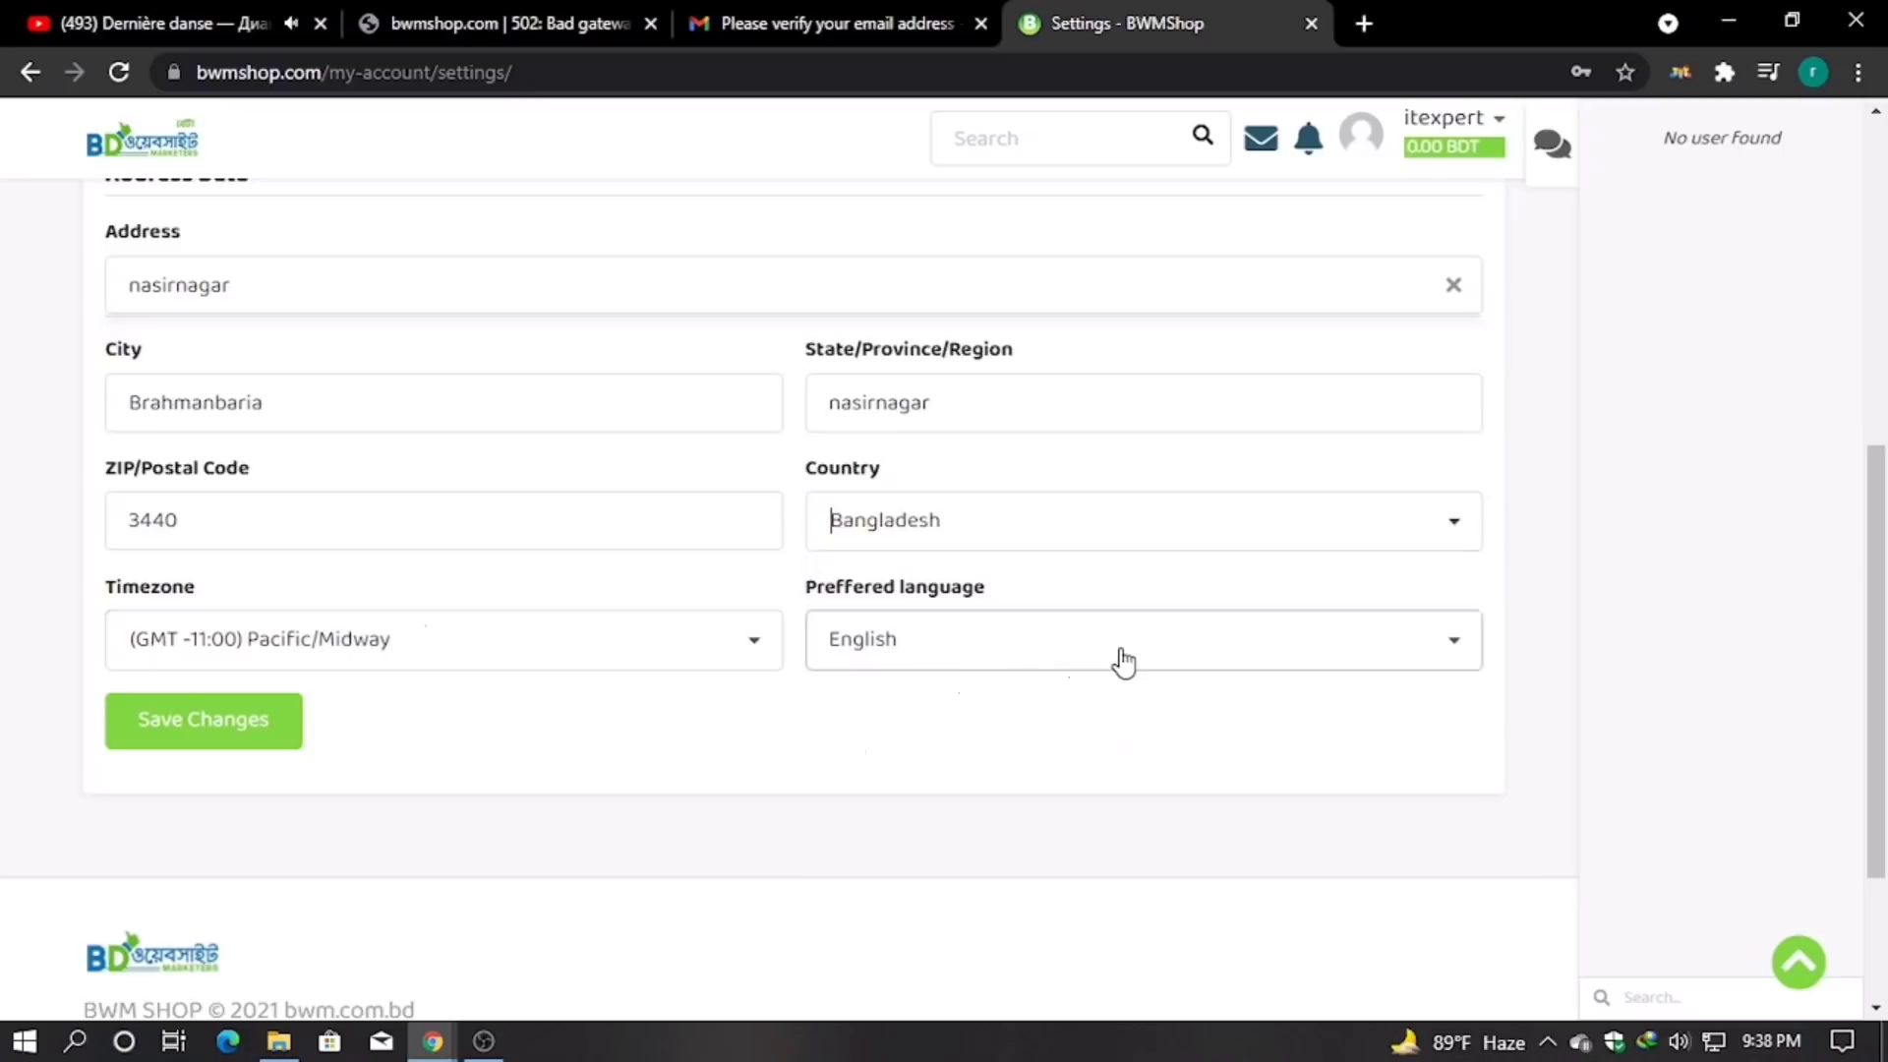
{"action": "scroll", "coordinate": [266, 688], "scroll_direction": "up", "scroll_amount": 3}
{"action": "scroll", "coordinate": [248, 622], "scroll_direction": "up", "scroll_amount": 5}
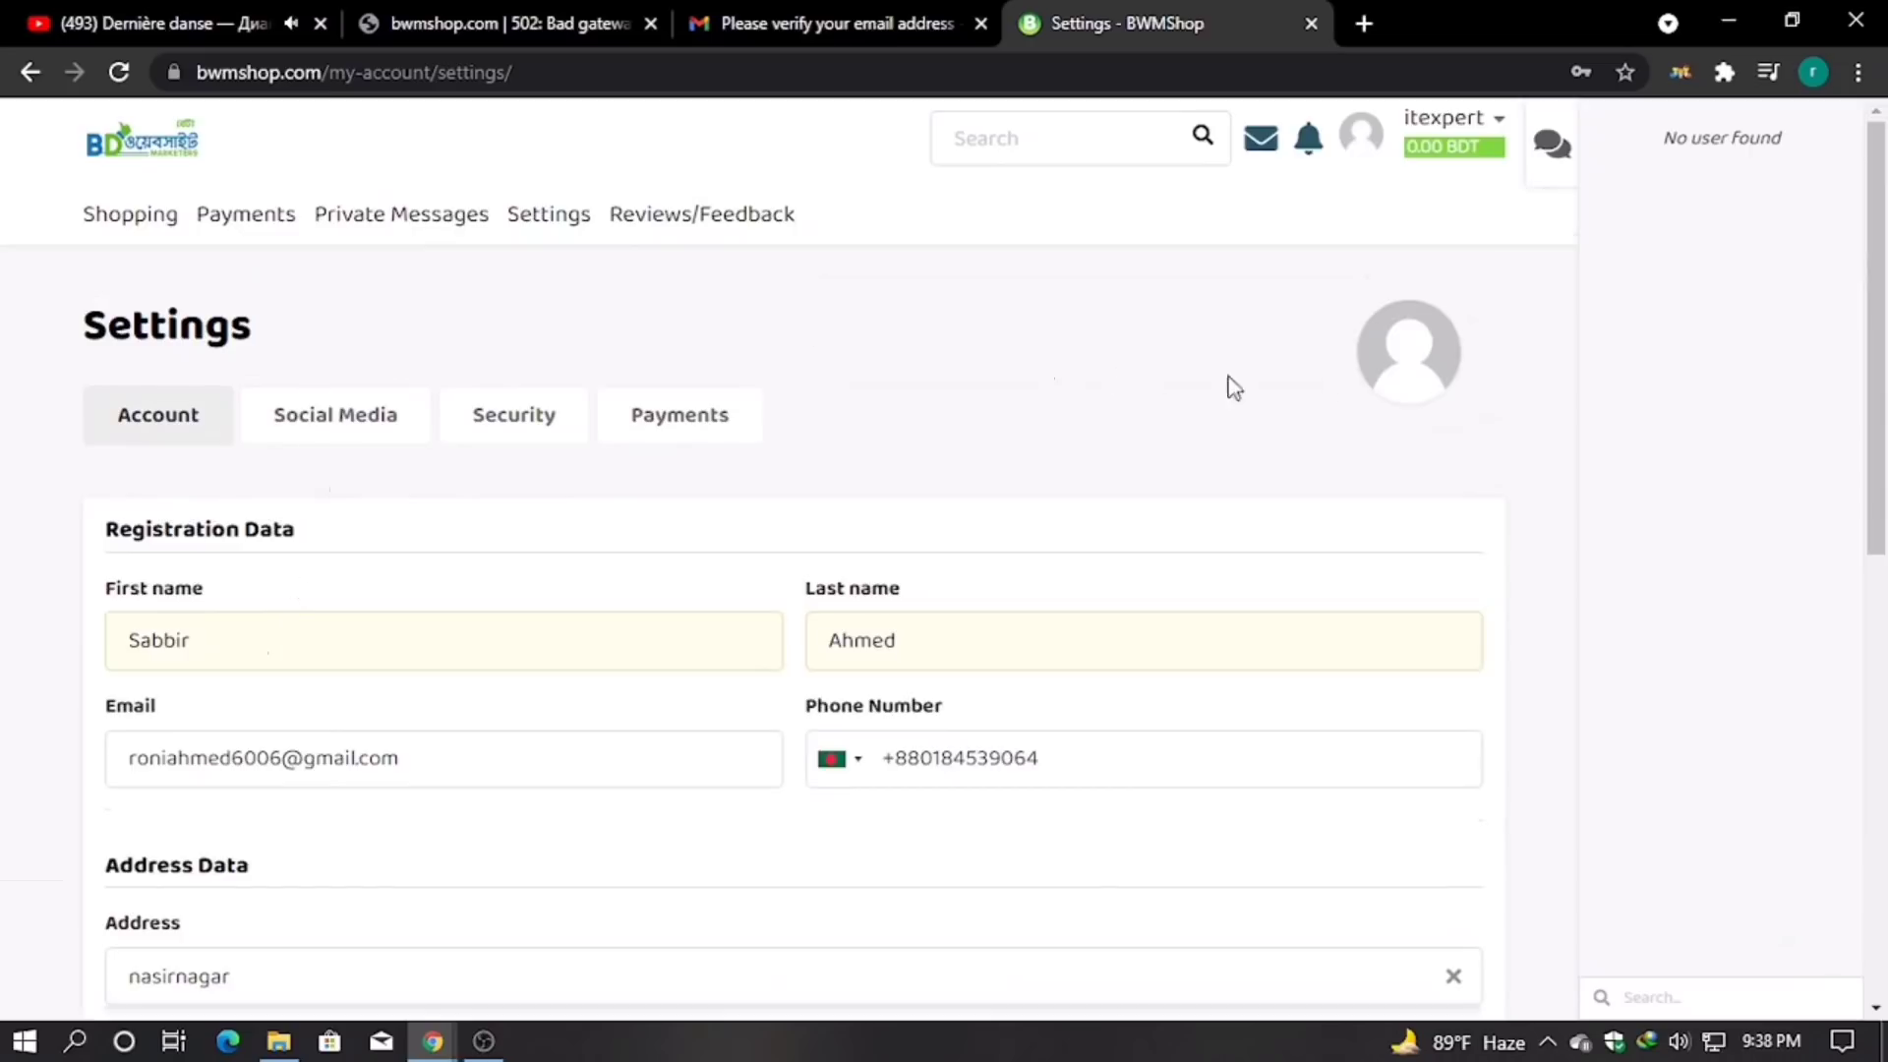
- Upload the vecteezy online-growth-expert image from Downloads as the profile photo
{"action": "mouse_move", "coordinate": [1416, 354]}
{"action": "left_click", "coordinate": [1412, 354]}
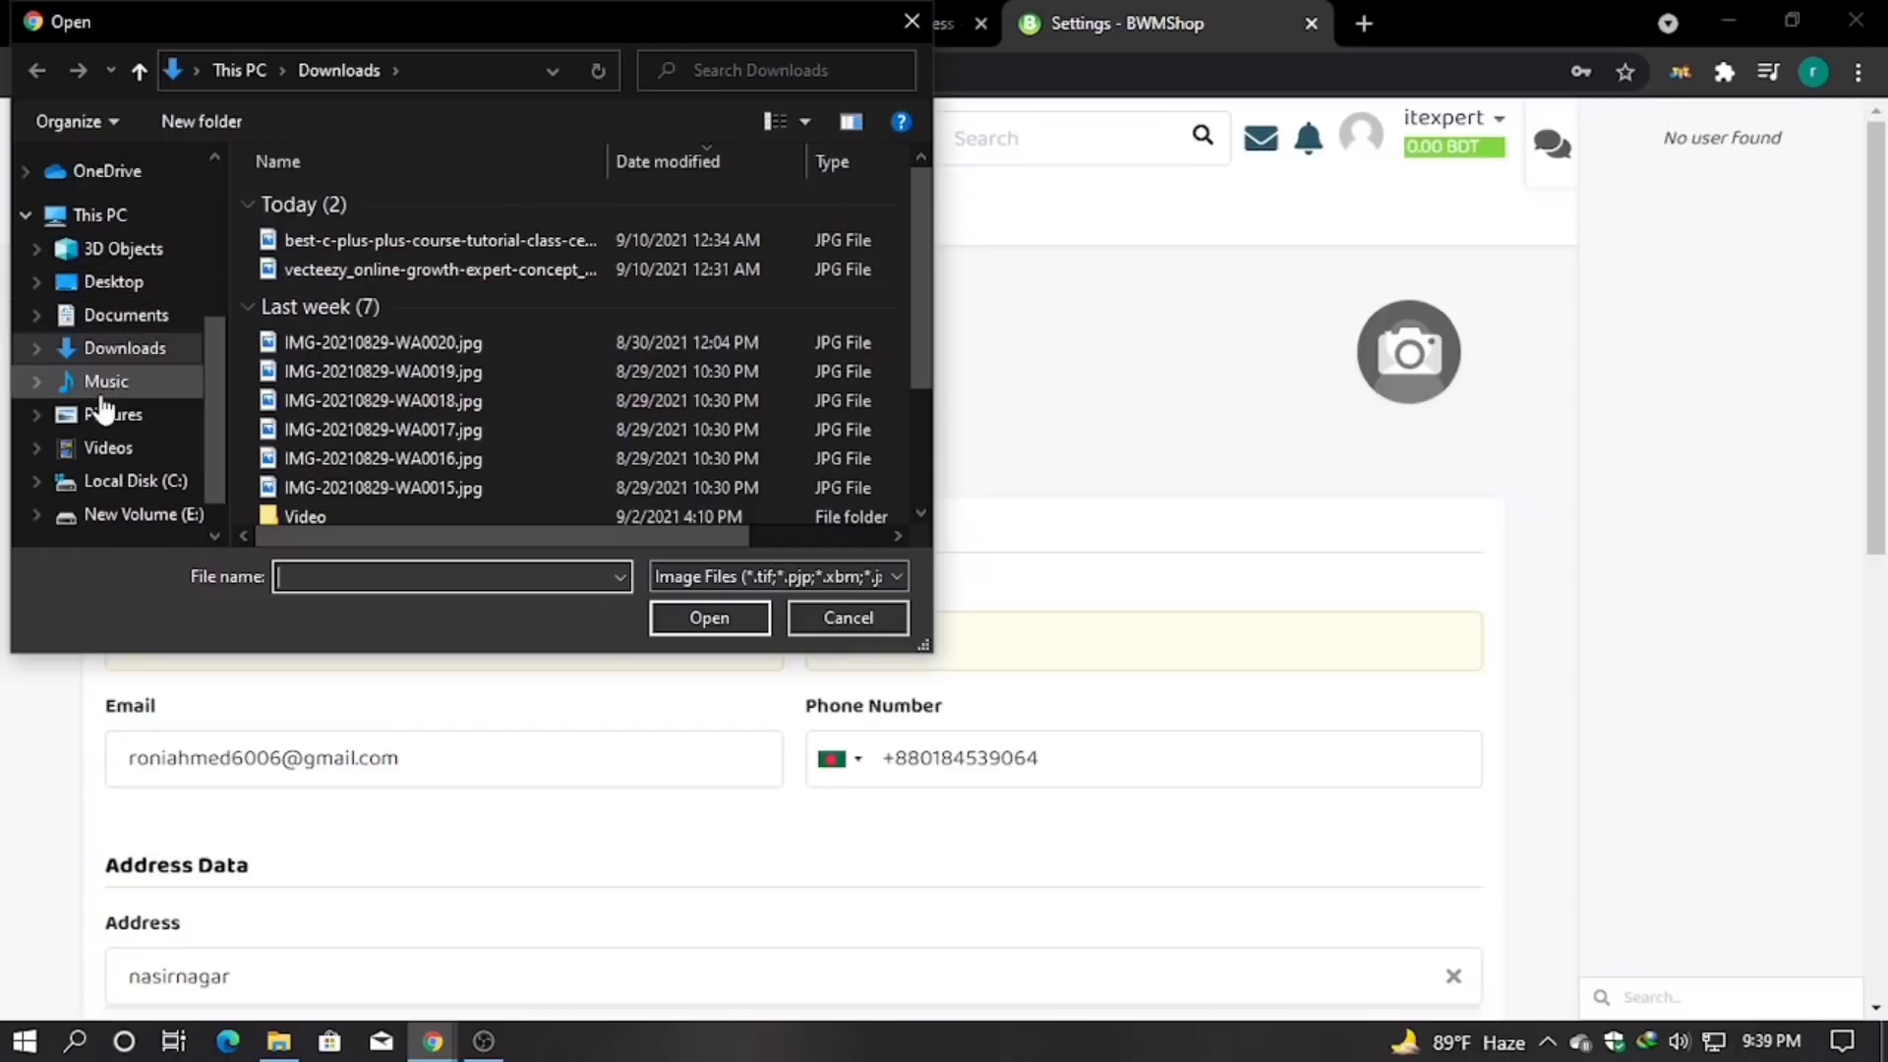
{"action": "left_click", "coordinate": [118, 420]}
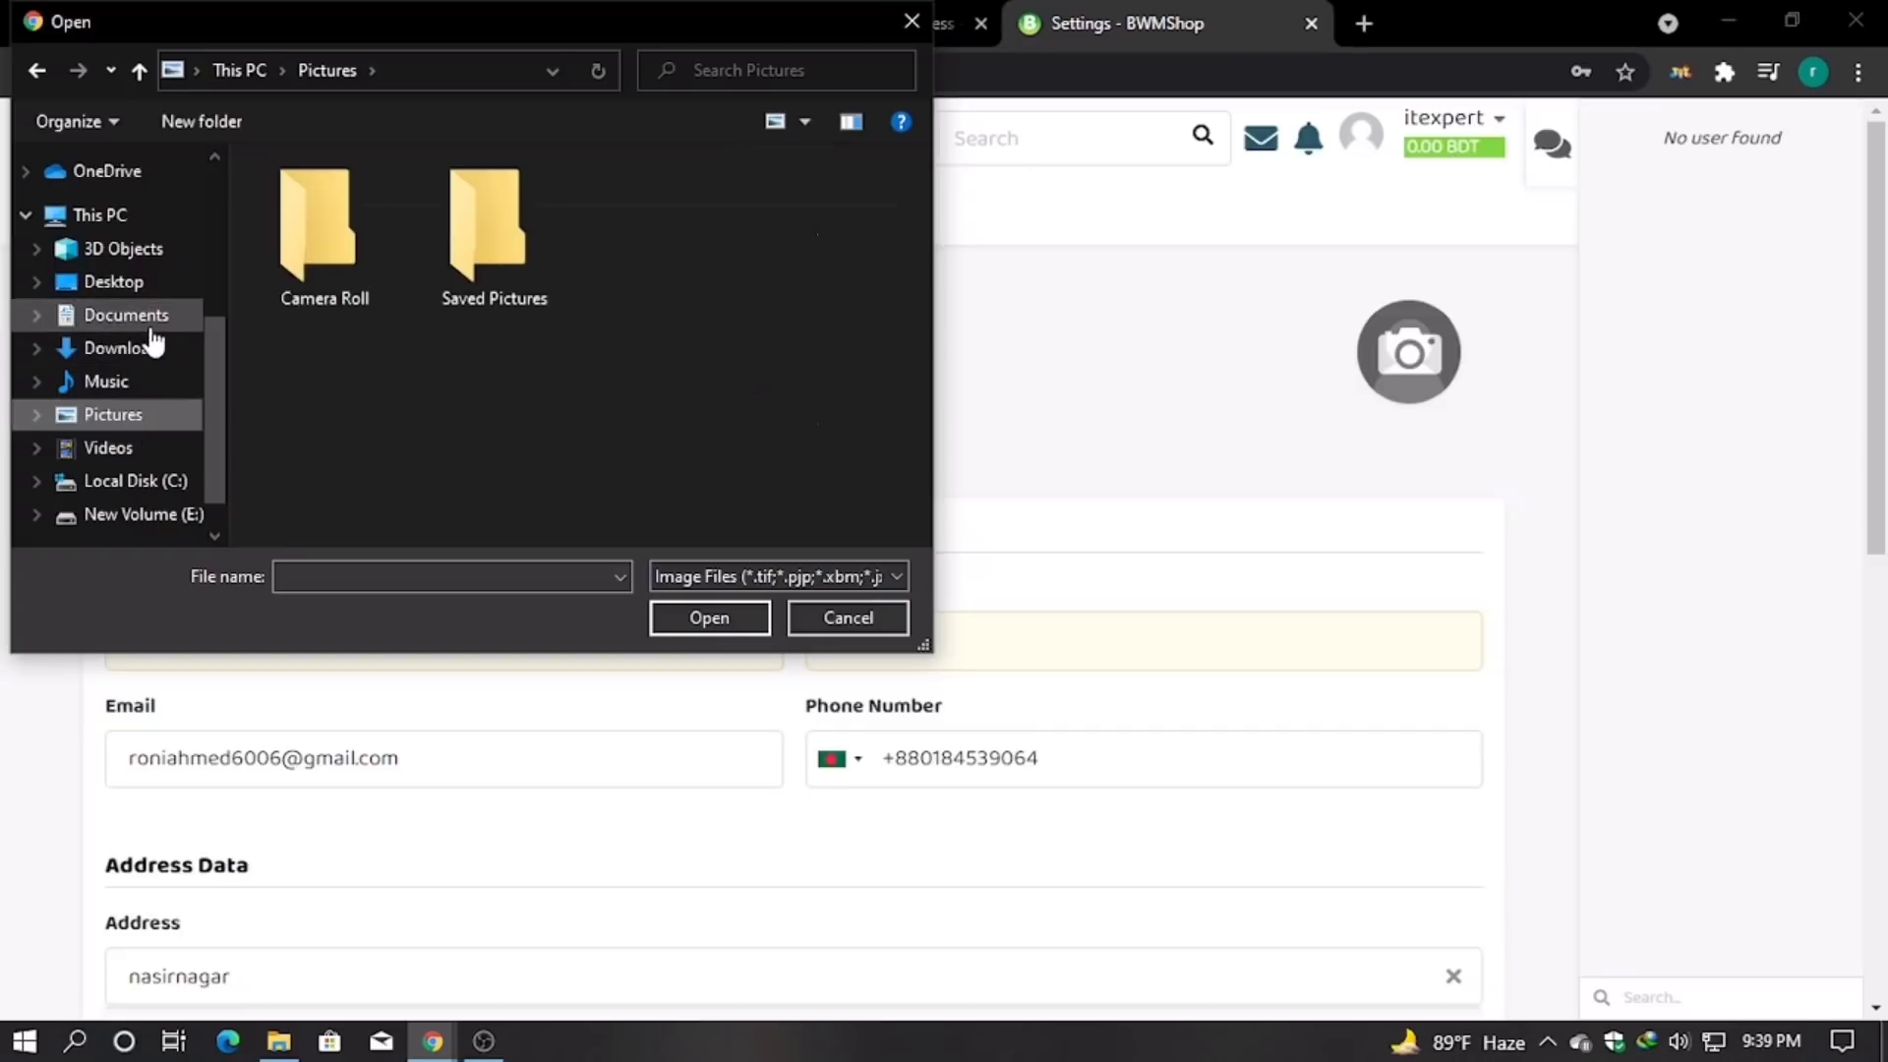
{"action": "left_click", "coordinate": [149, 352]}
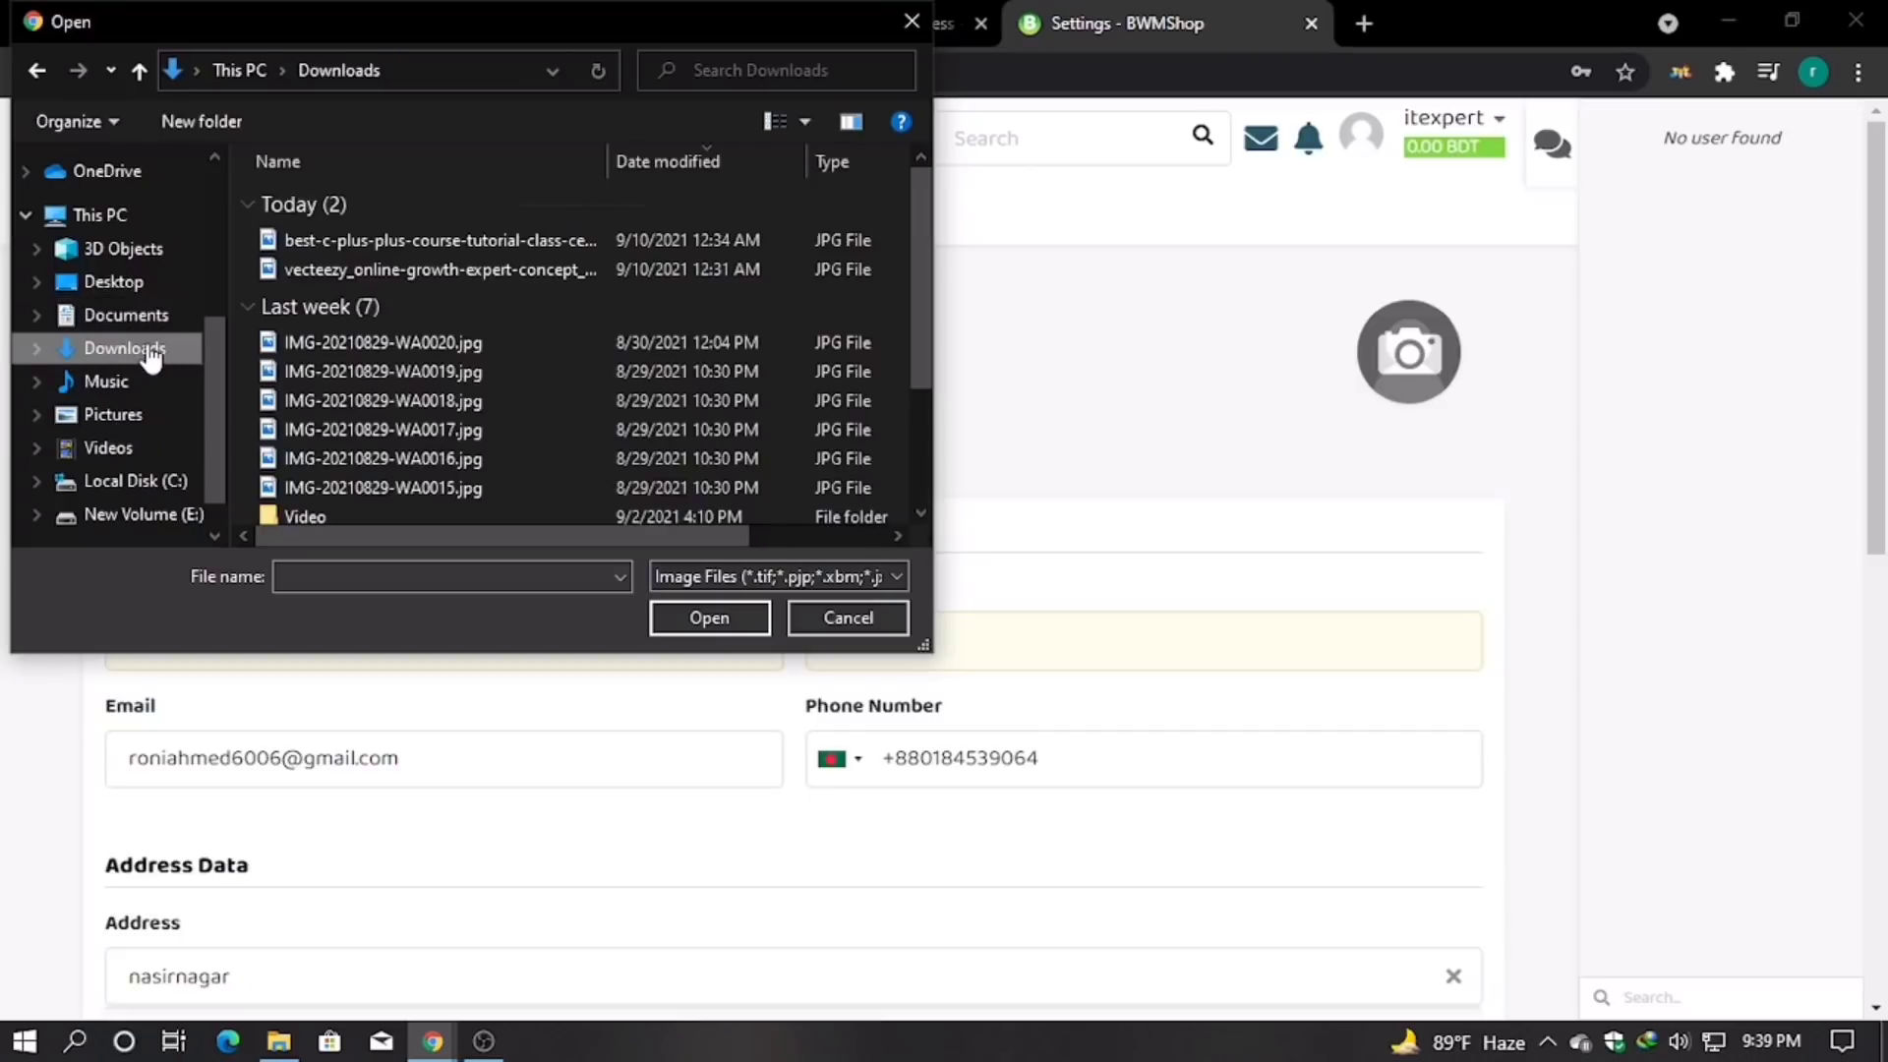
{"action": "left_click", "coordinate": [686, 275]}
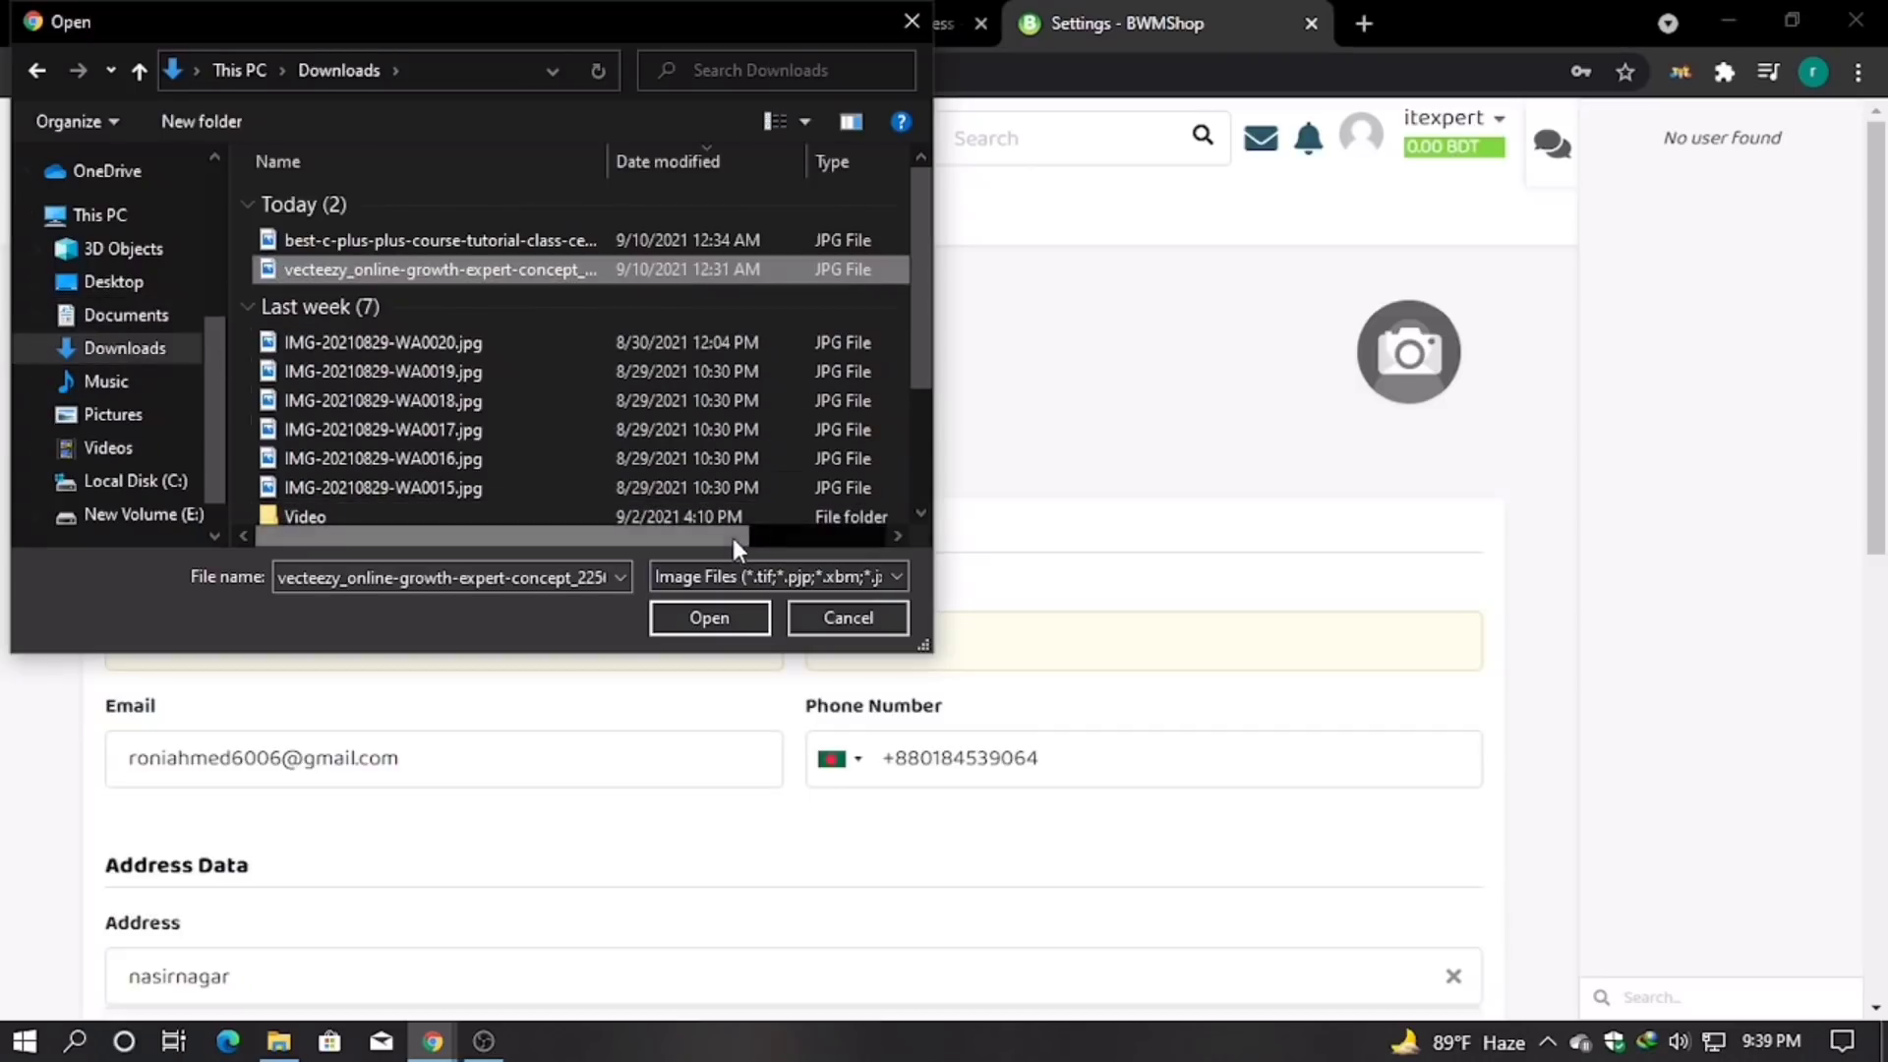
{"action": "left_click", "coordinate": [732, 616]}
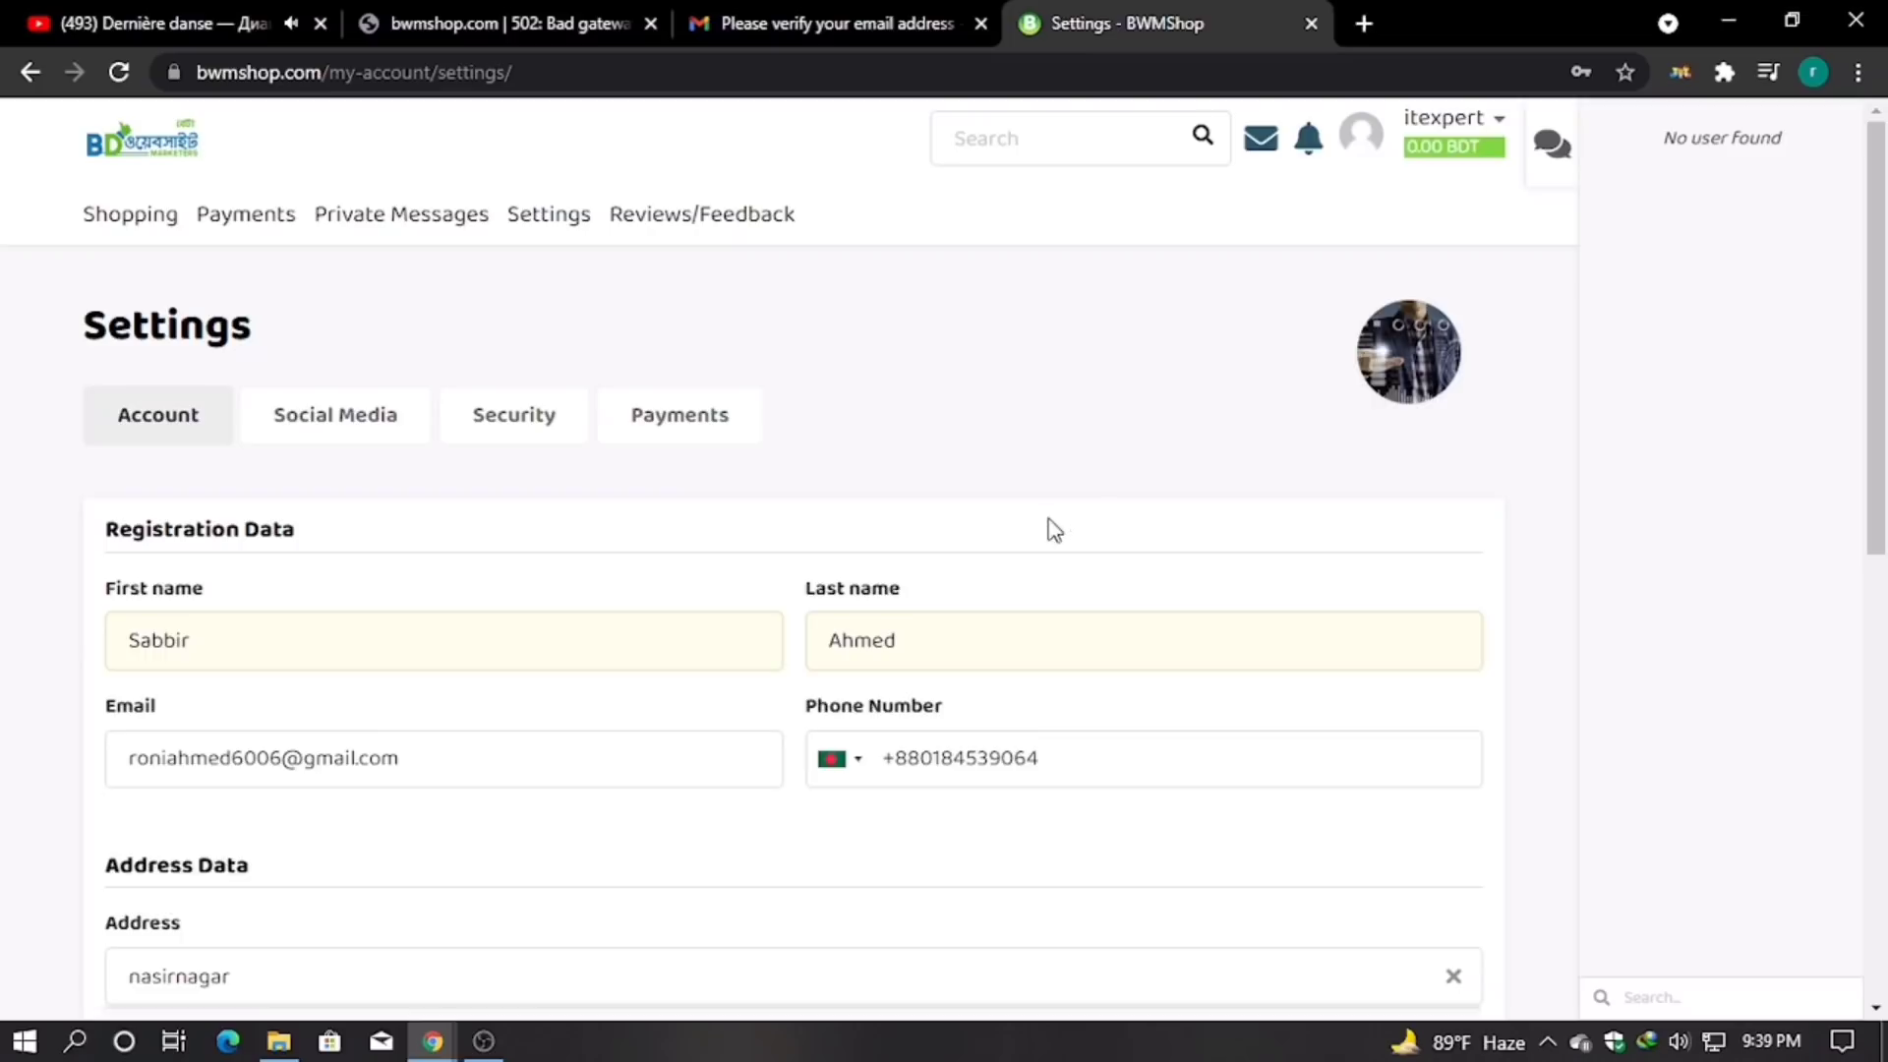
- Save the account settings and check the 'Information saved!' confirmation
{"action": "scroll", "coordinate": [984, 541], "scroll_direction": "down", "scroll_amount": 2}
{"action": "scroll", "coordinate": [801, 539], "scroll_direction": "down", "scroll_amount": 4}
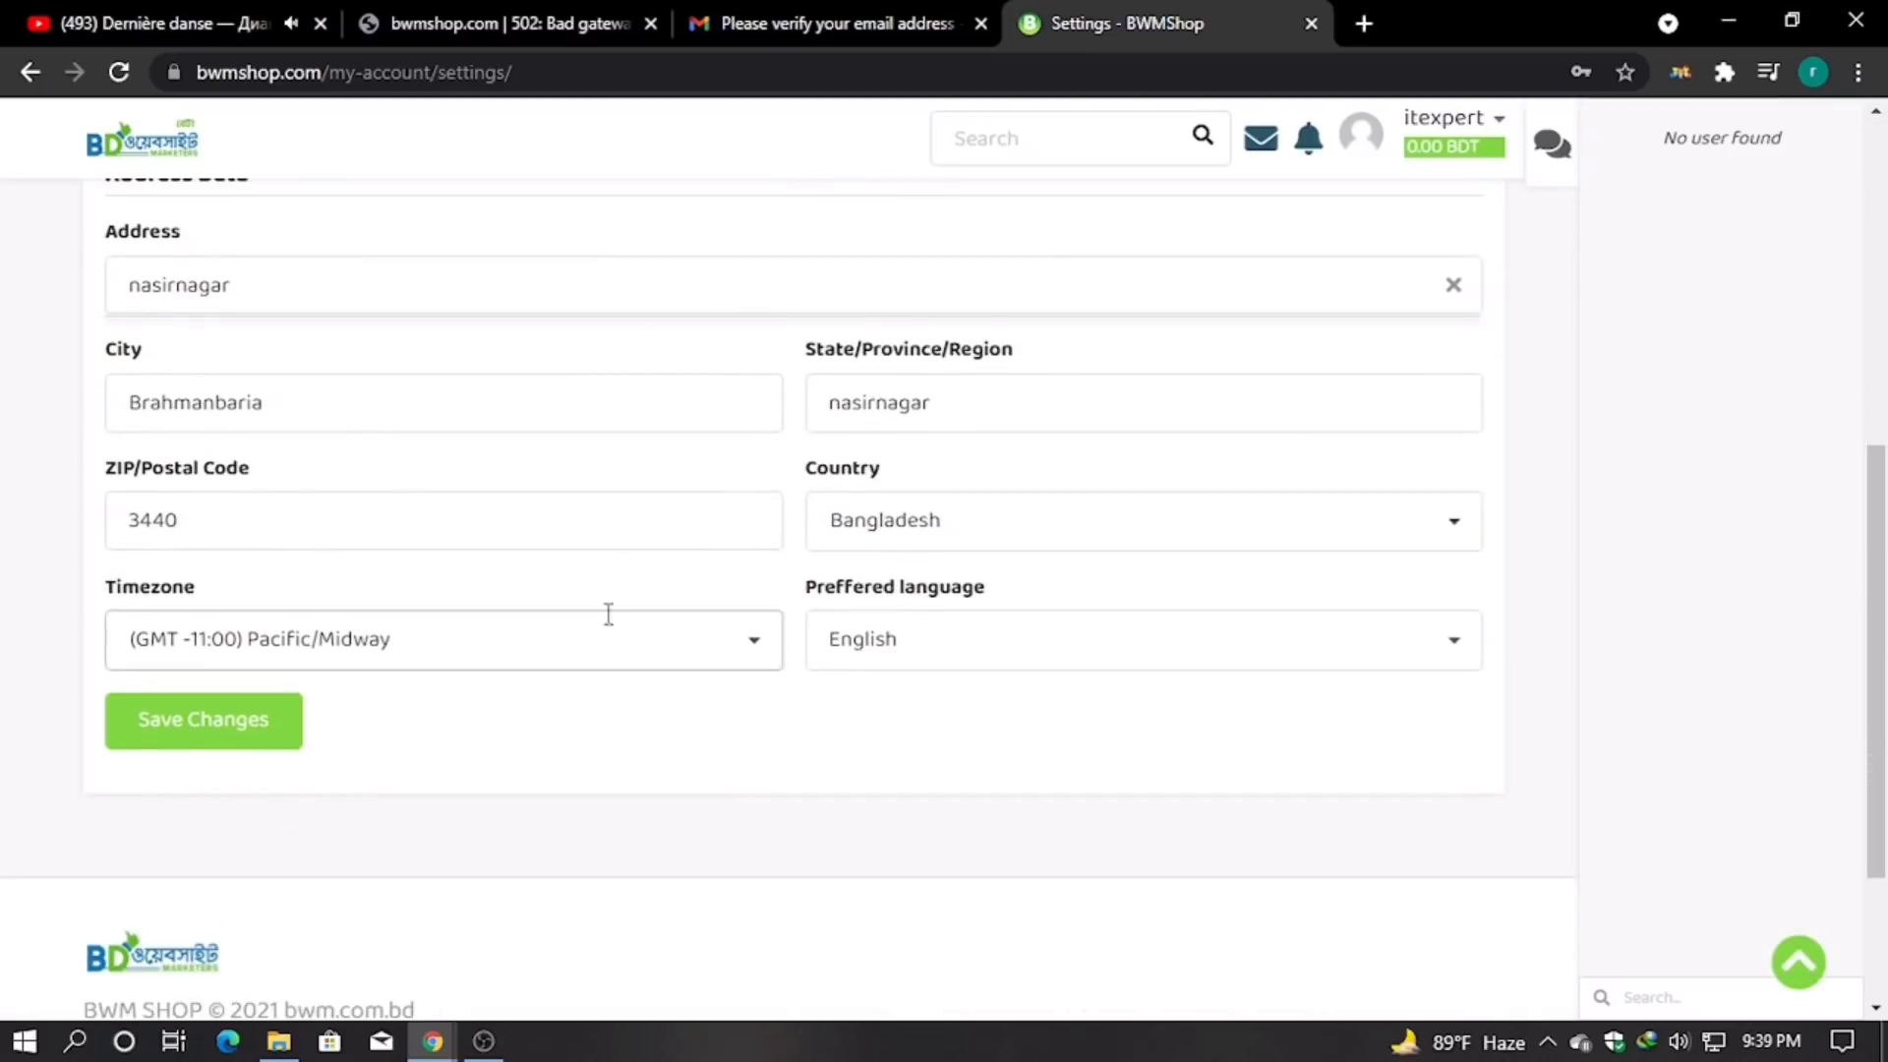
{"action": "scroll", "coordinate": [335, 563], "scroll_direction": "down", "scroll_amount": 2}
{"action": "left_click", "coordinate": [220, 511]}
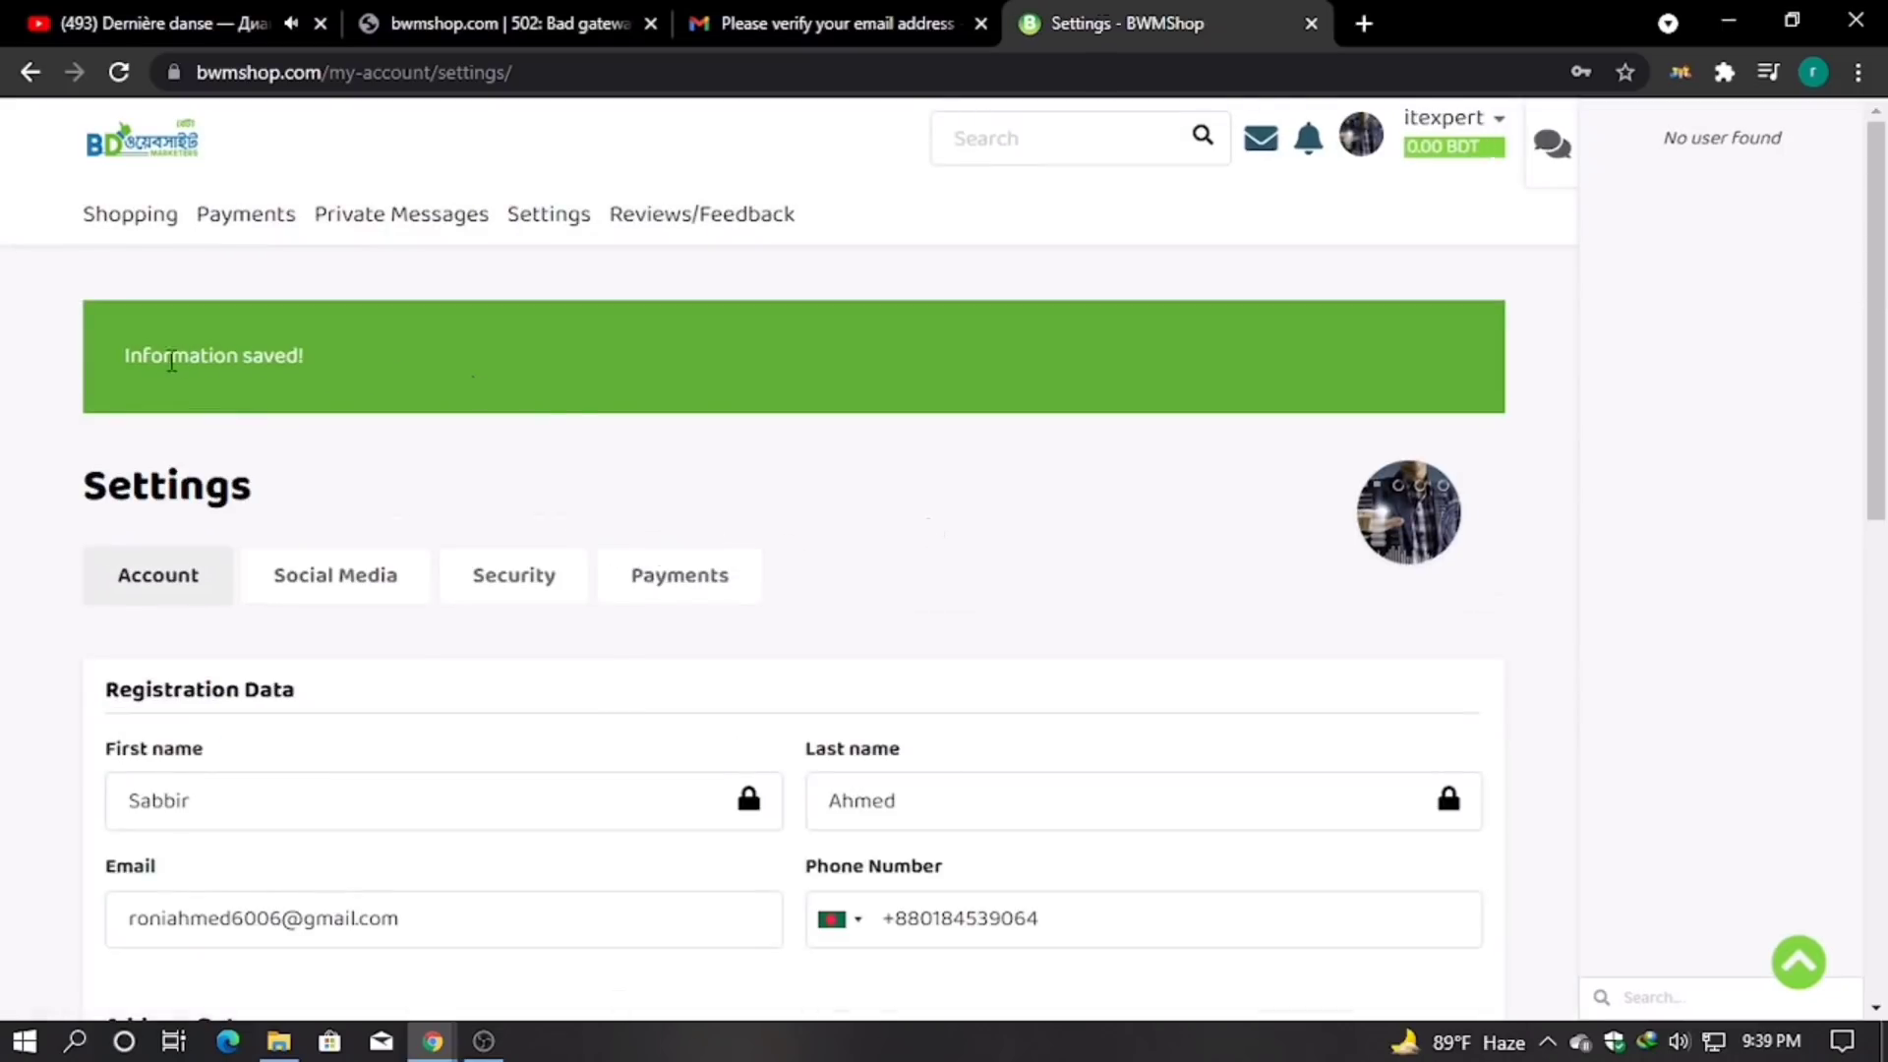
{"action": "left_click_drag", "start_coordinate": [105, 364], "coordinate": [397, 369]}
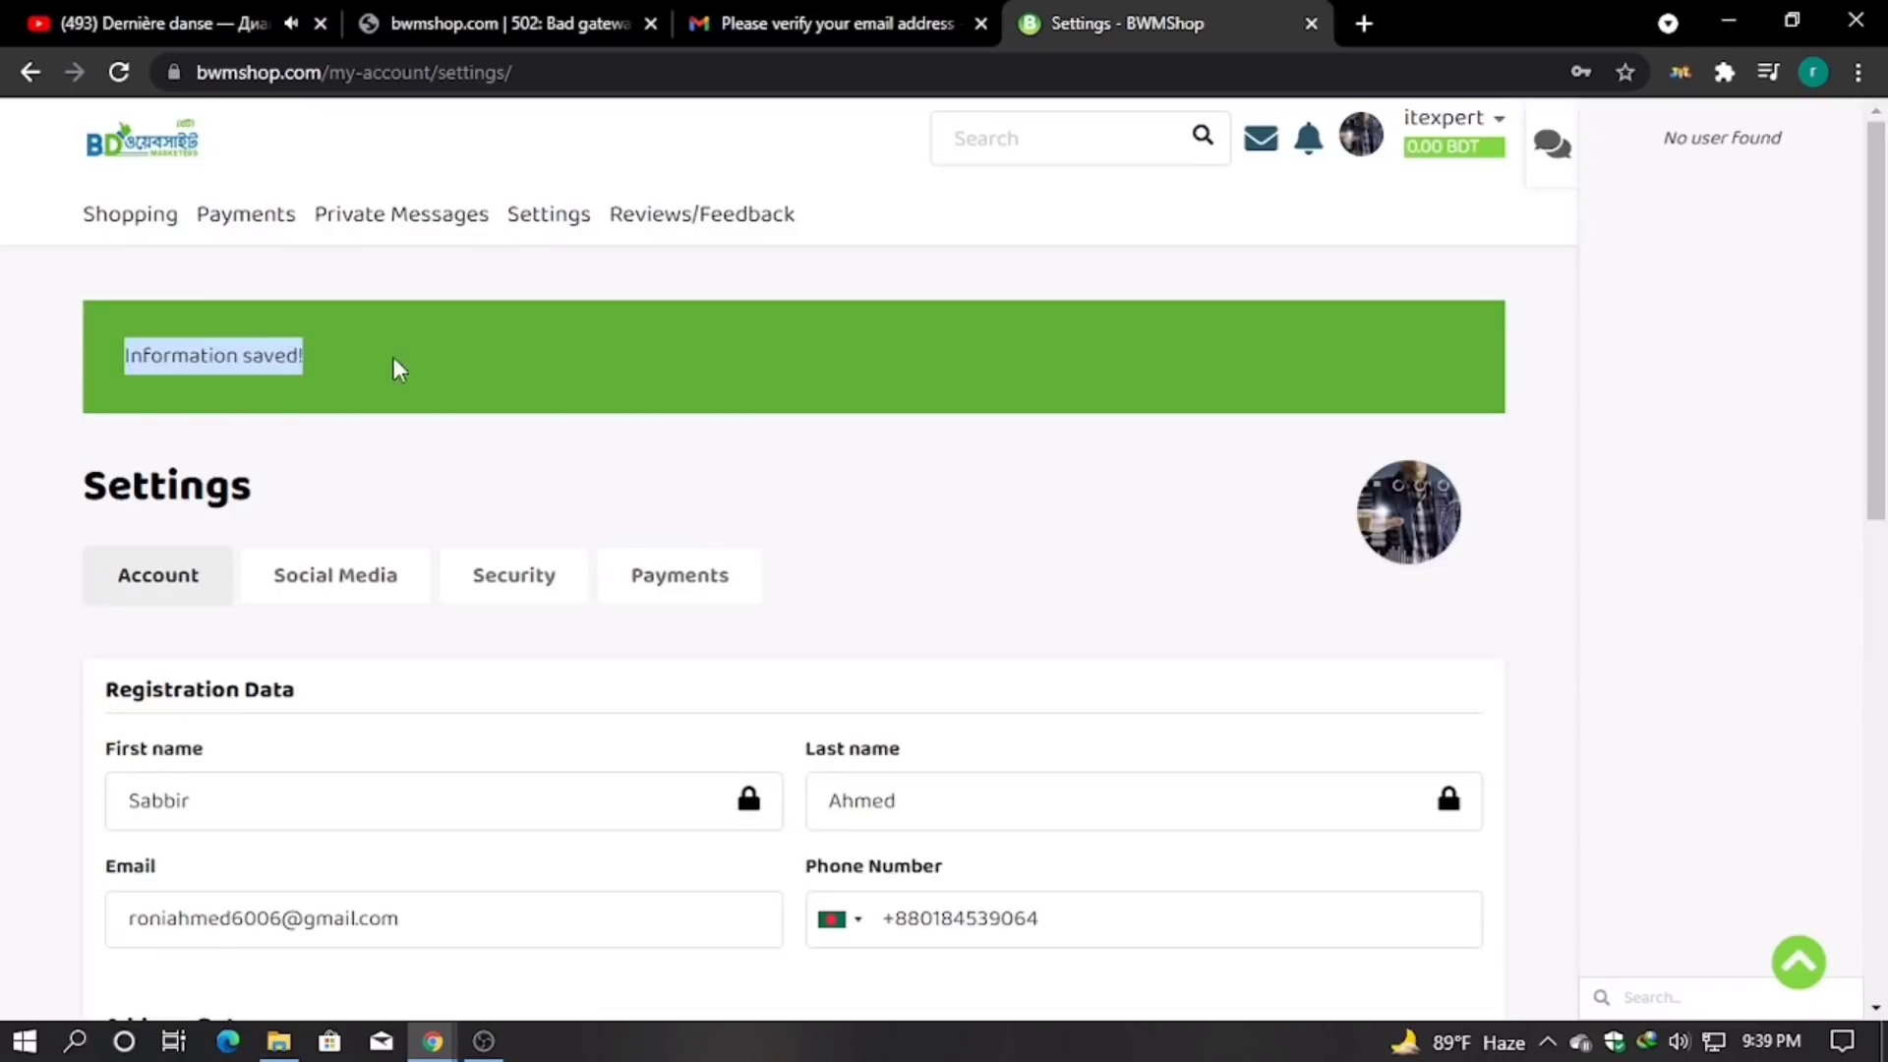
{"action": "left_click", "coordinate": [891, 359]}
{"action": "mouse_move", "coordinate": [1454, 138]}
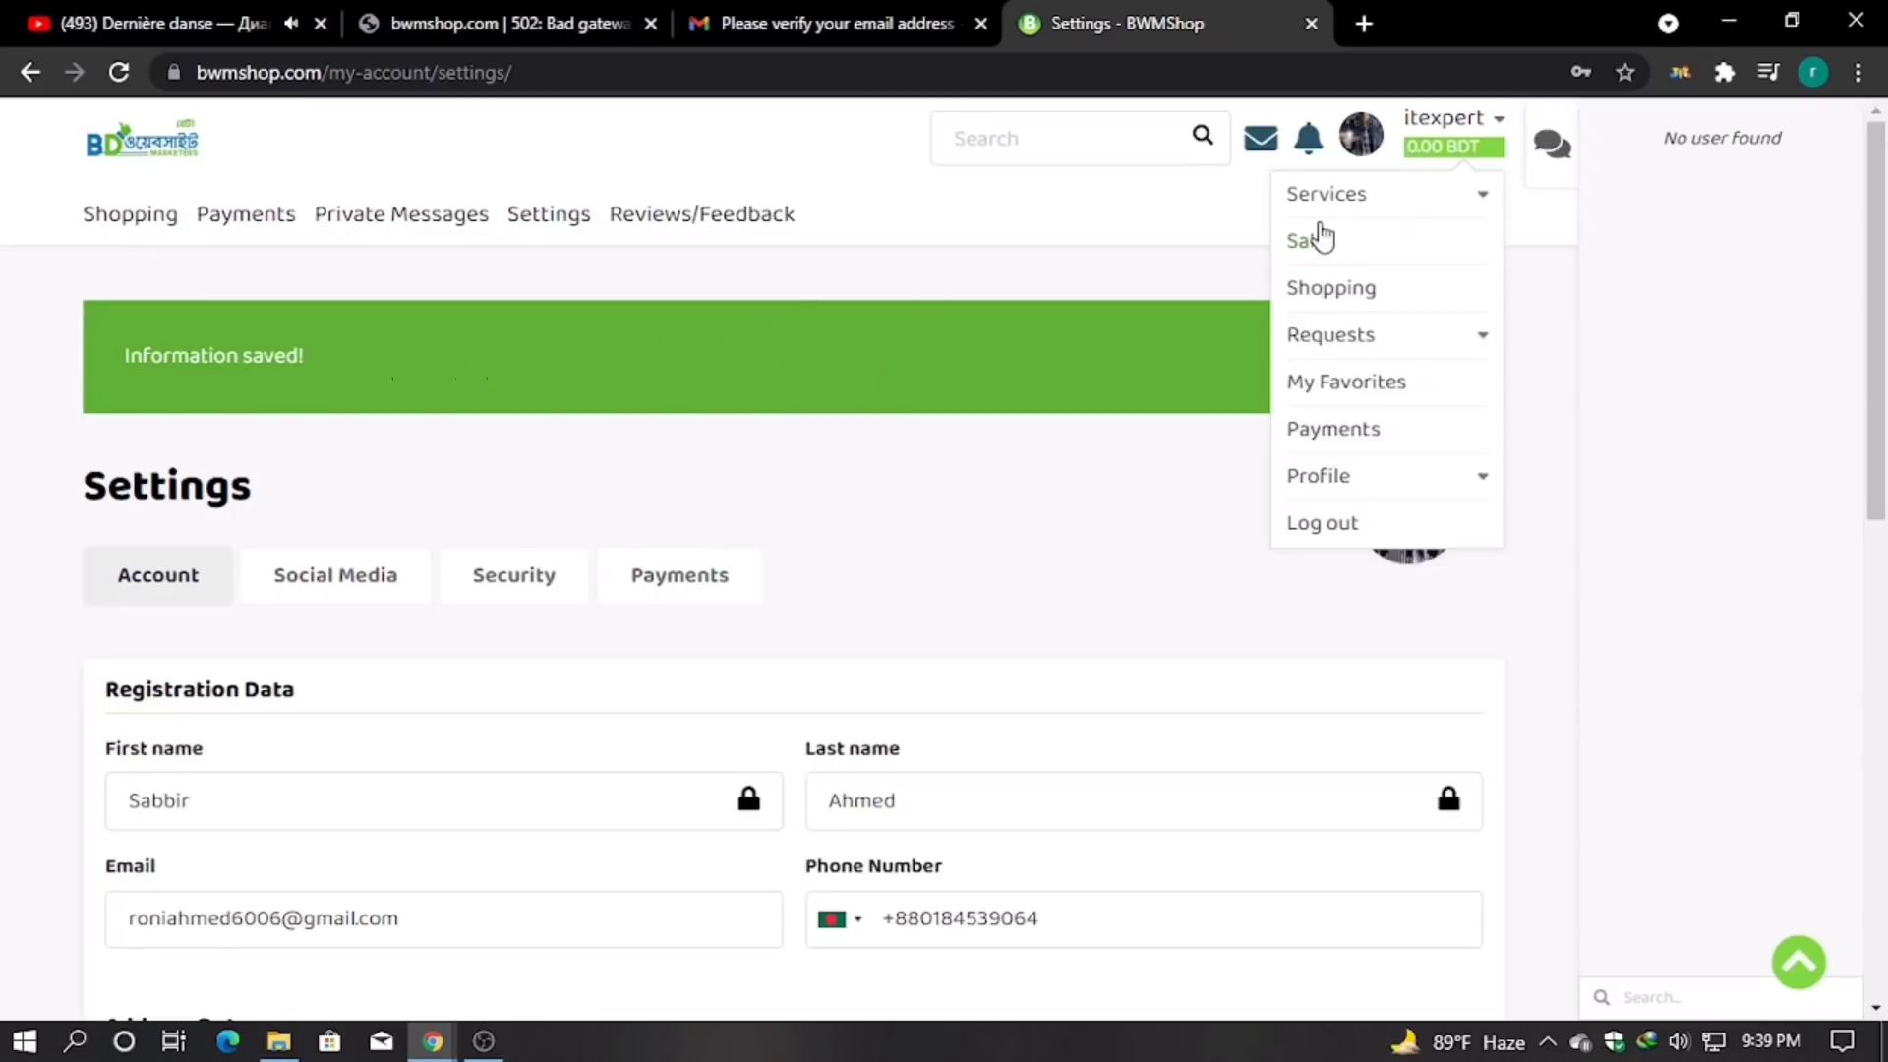
{"action": "scroll", "coordinate": [609, 394], "scroll_direction": "down", "scroll_amount": 7}
{"action": "scroll", "coordinate": [1023, 531], "scroll_direction": "up", "scroll_amount": 7}
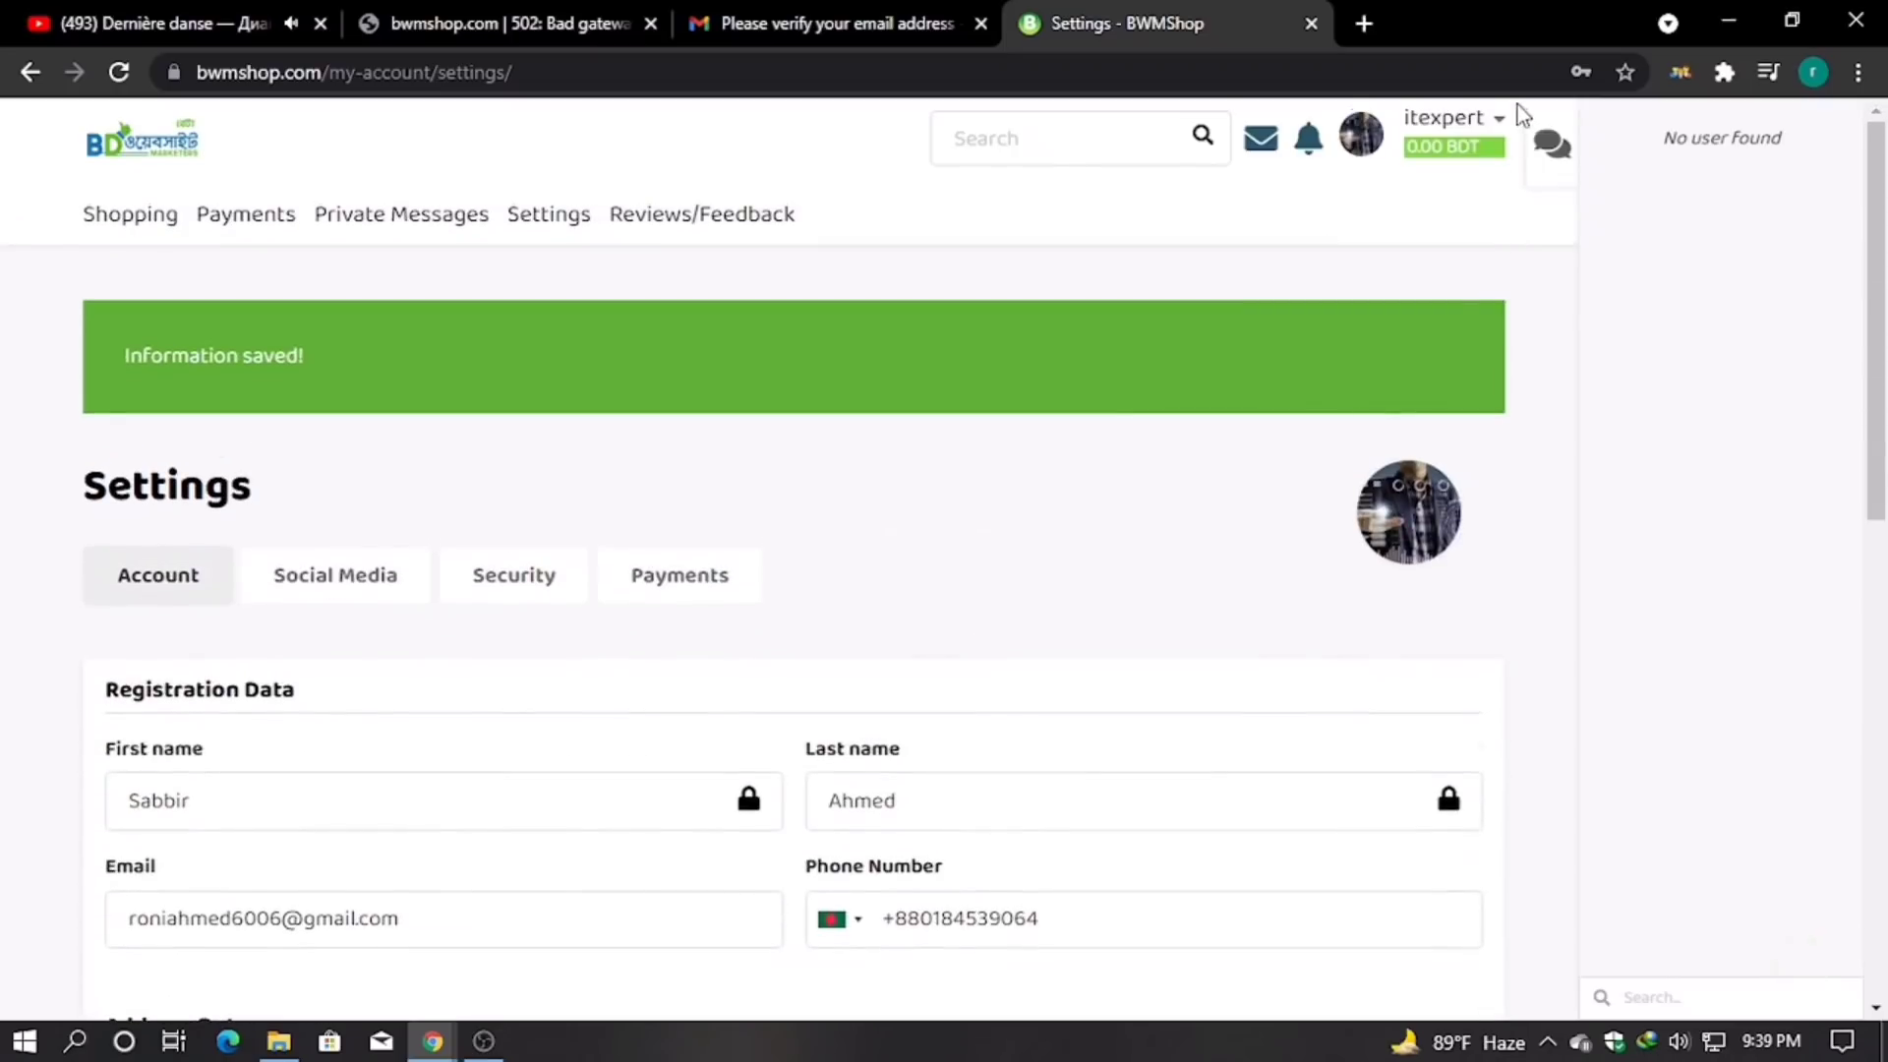
- Open Profile > Public Profile from the account menu and start editing the Description
{"action": "left_click", "coordinate": [1489, 136]}
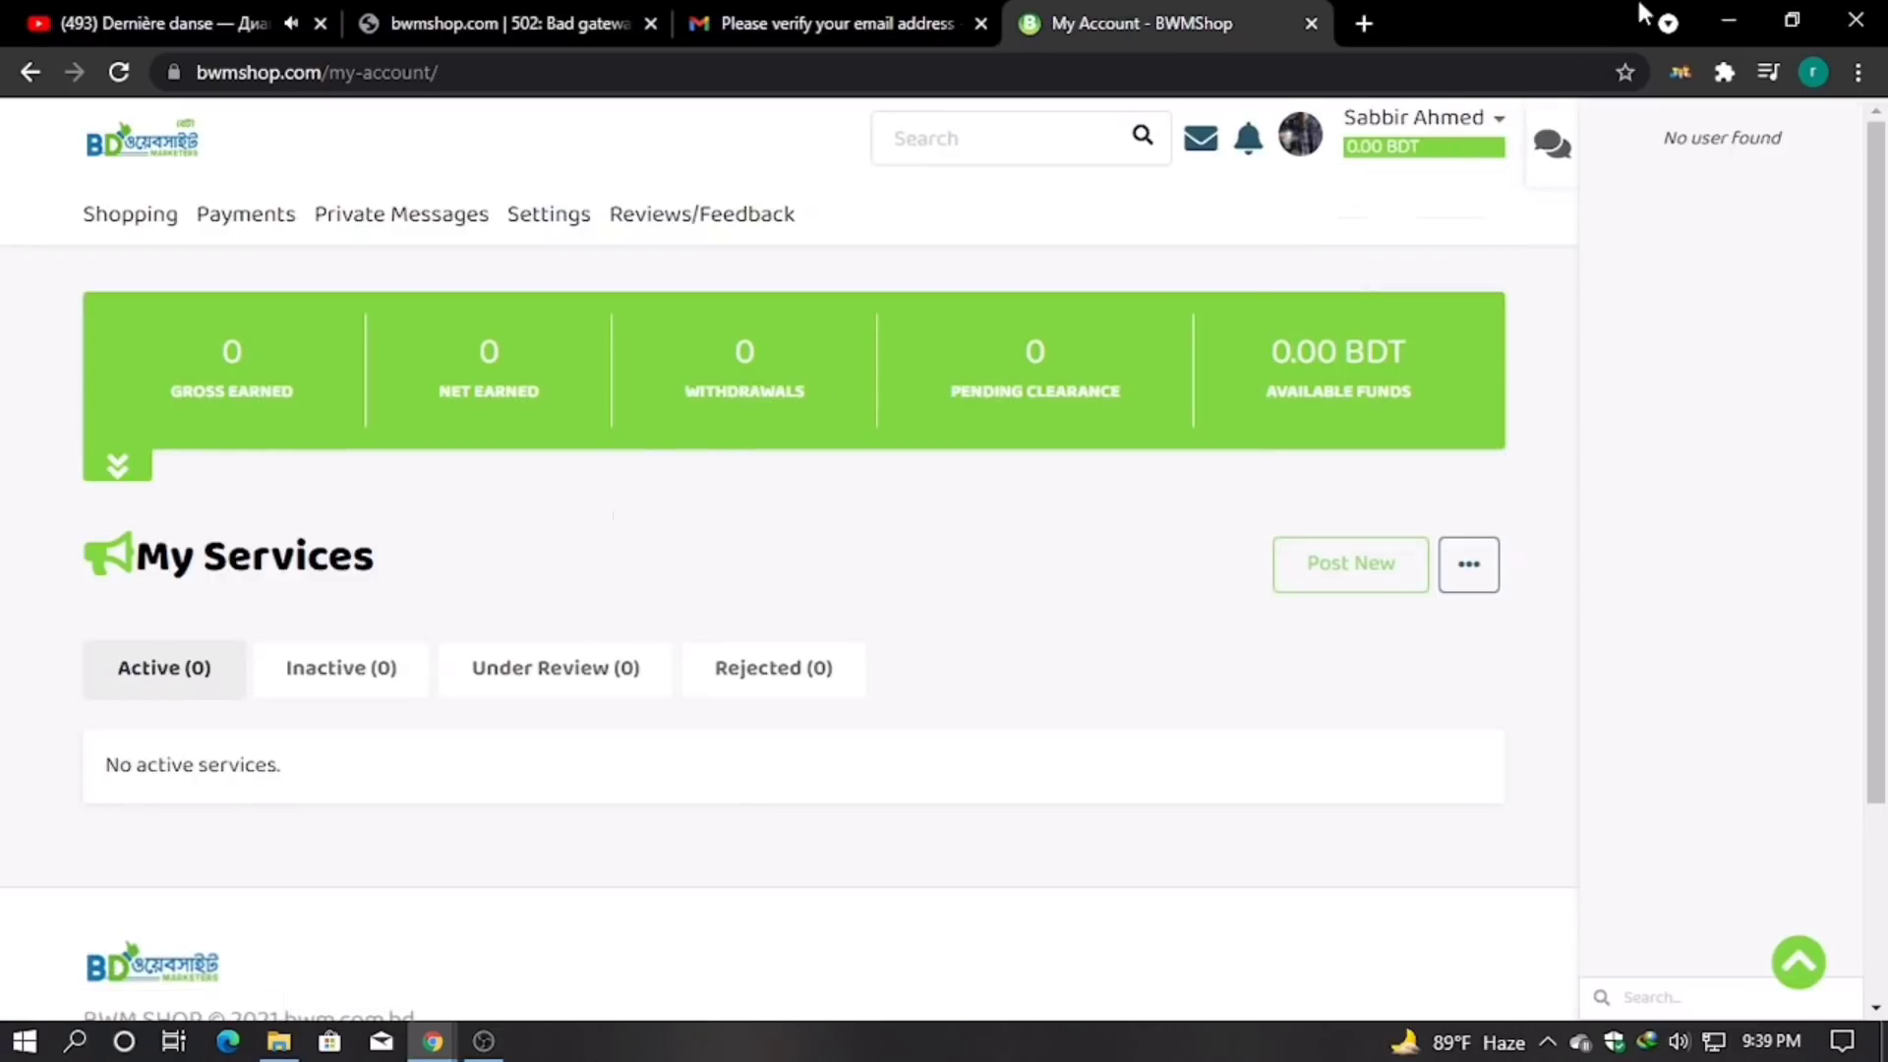
{"action": "left_click", "coordinate": [1497, 128]}
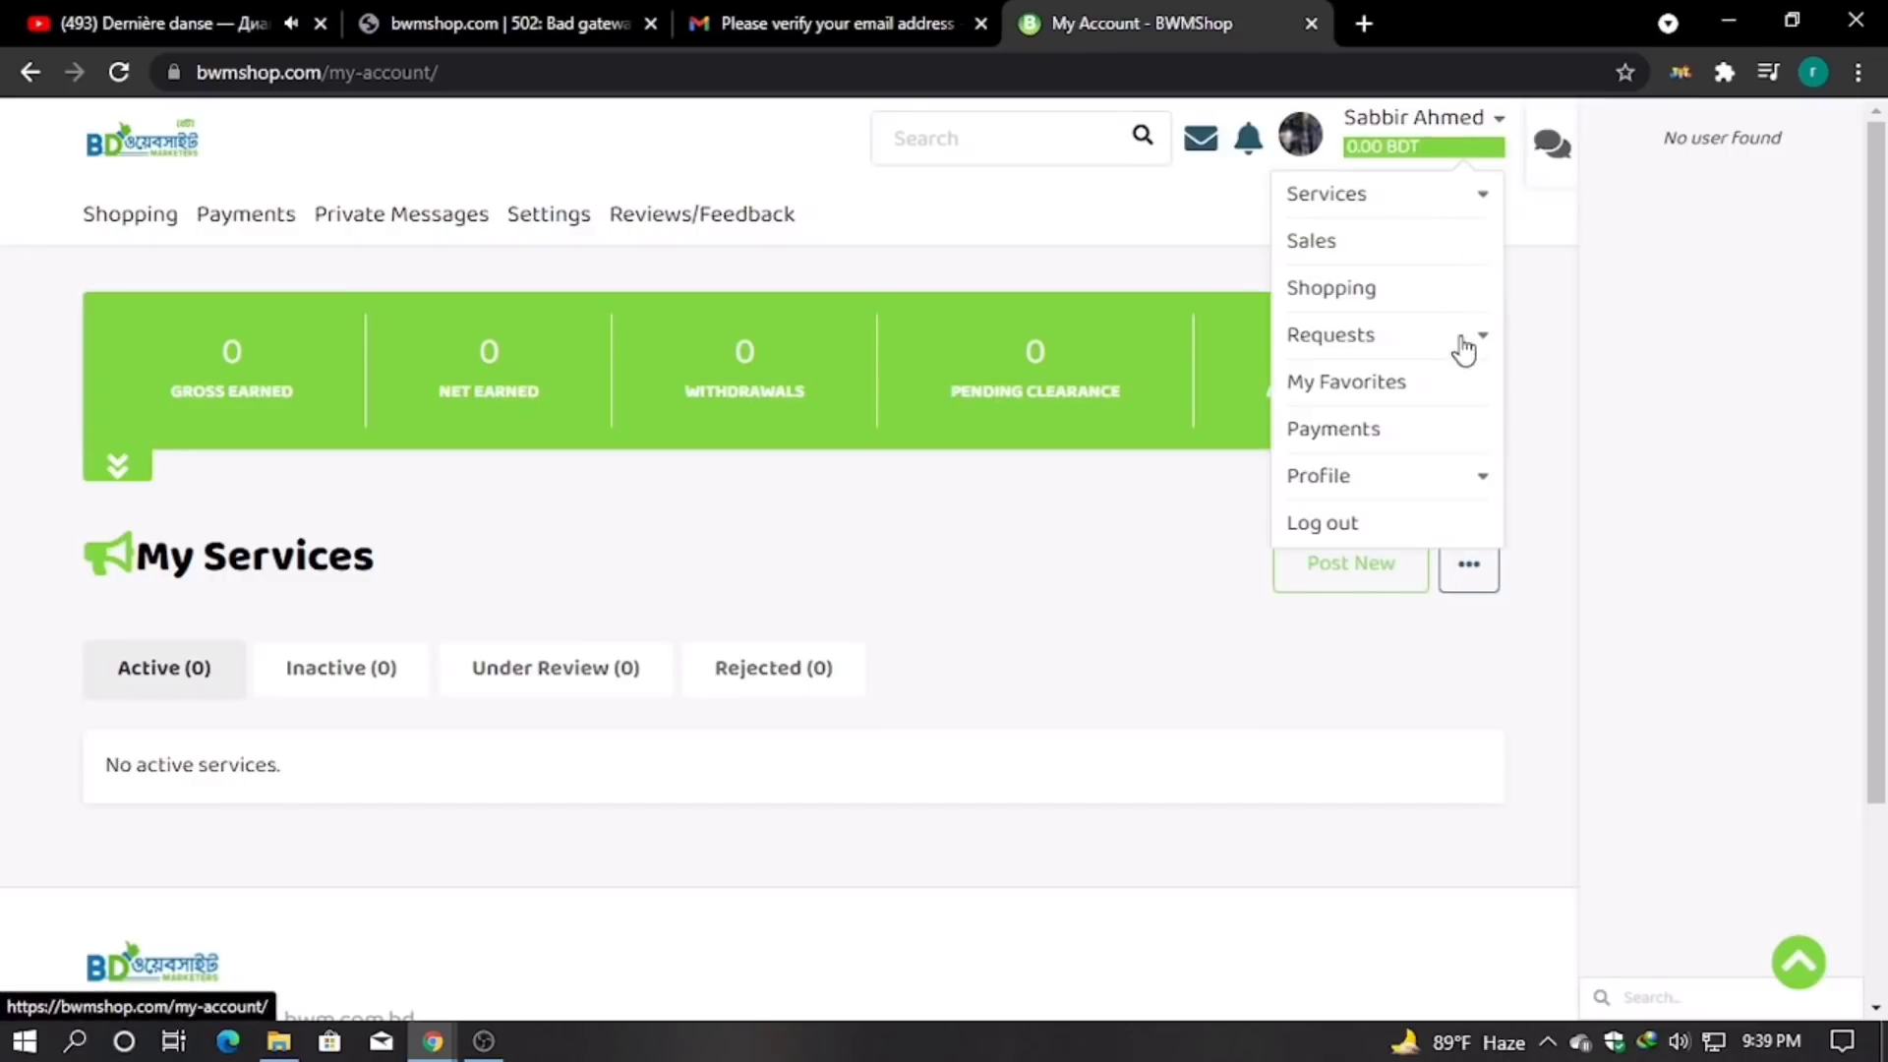
{"action": "left_click", "coordinate": [1466, 482]}
{"action": "left_click", "coordinate": [1413, 539]}
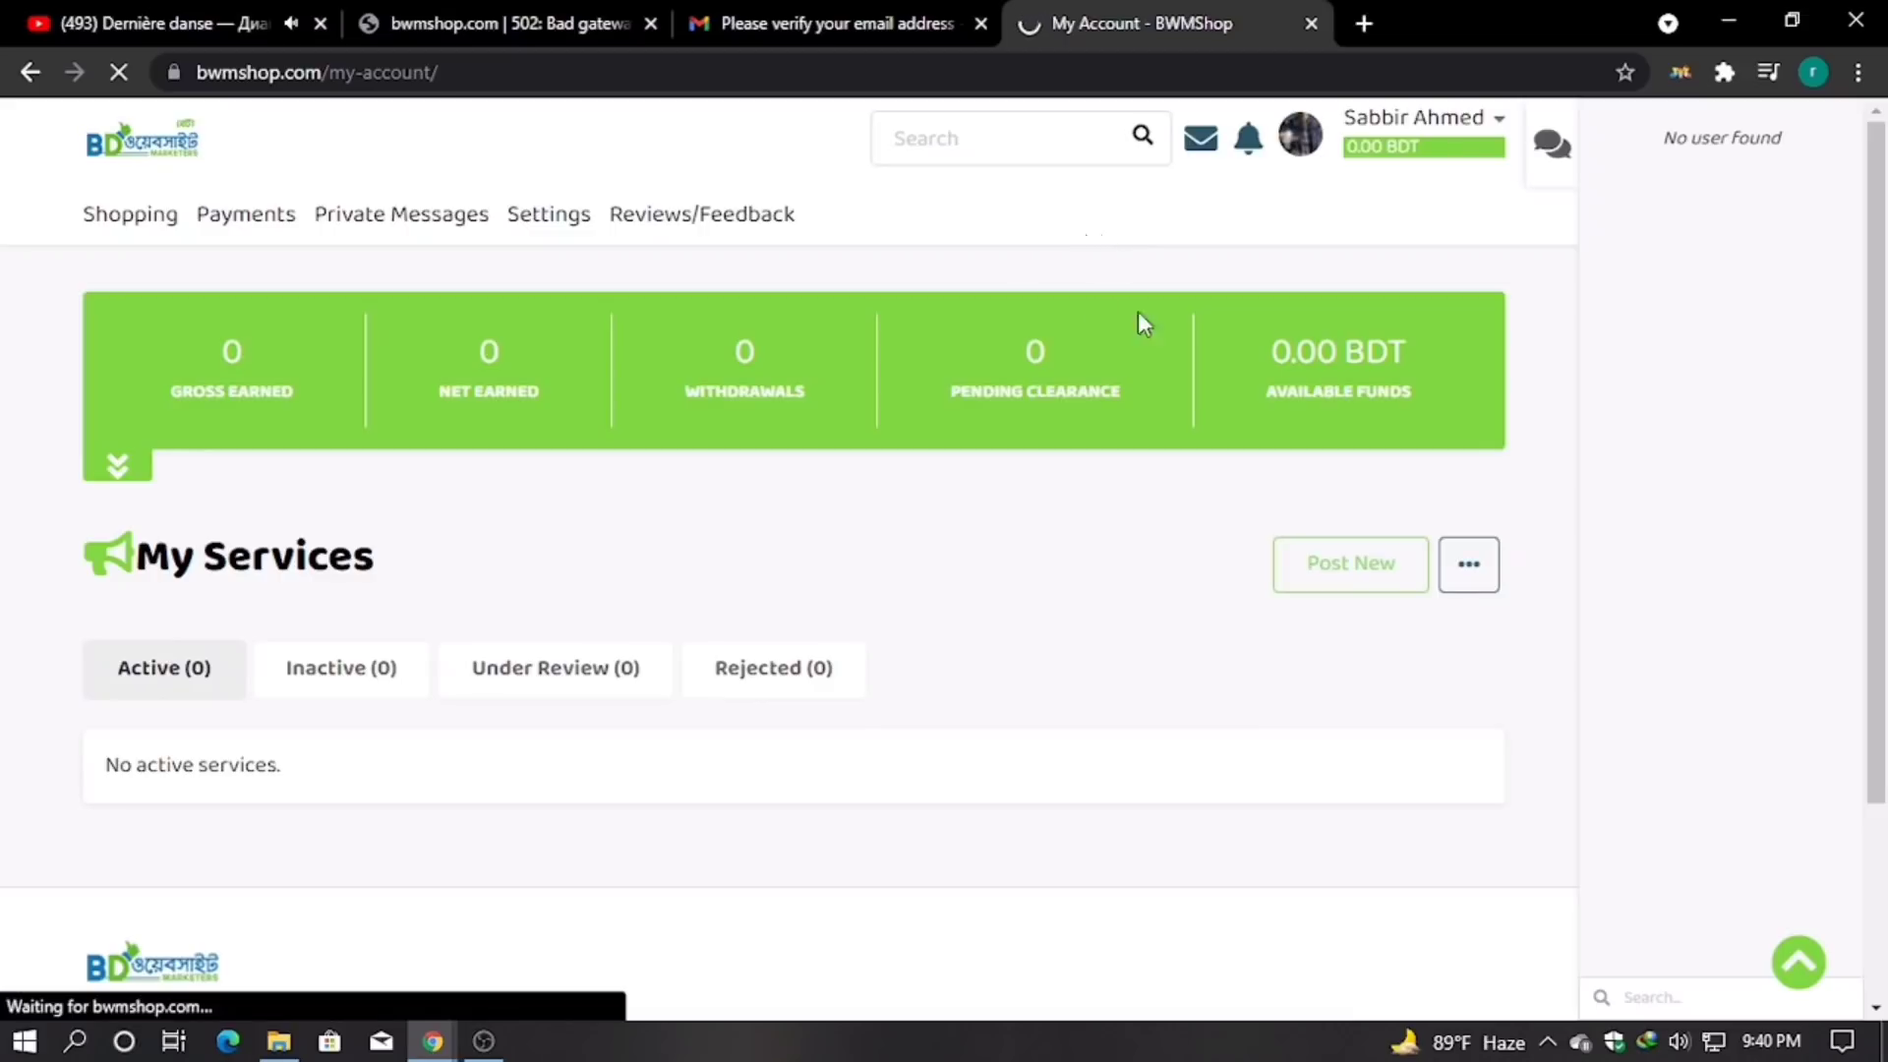
{"action": "scroll", "coordinate": [639, 479], "scroll_direction": "down", "scroll_amount": 1}
{"action": "scroll", "coordinate": [639, 479], "scroll_direction": "down", "scroll_amount": 2}
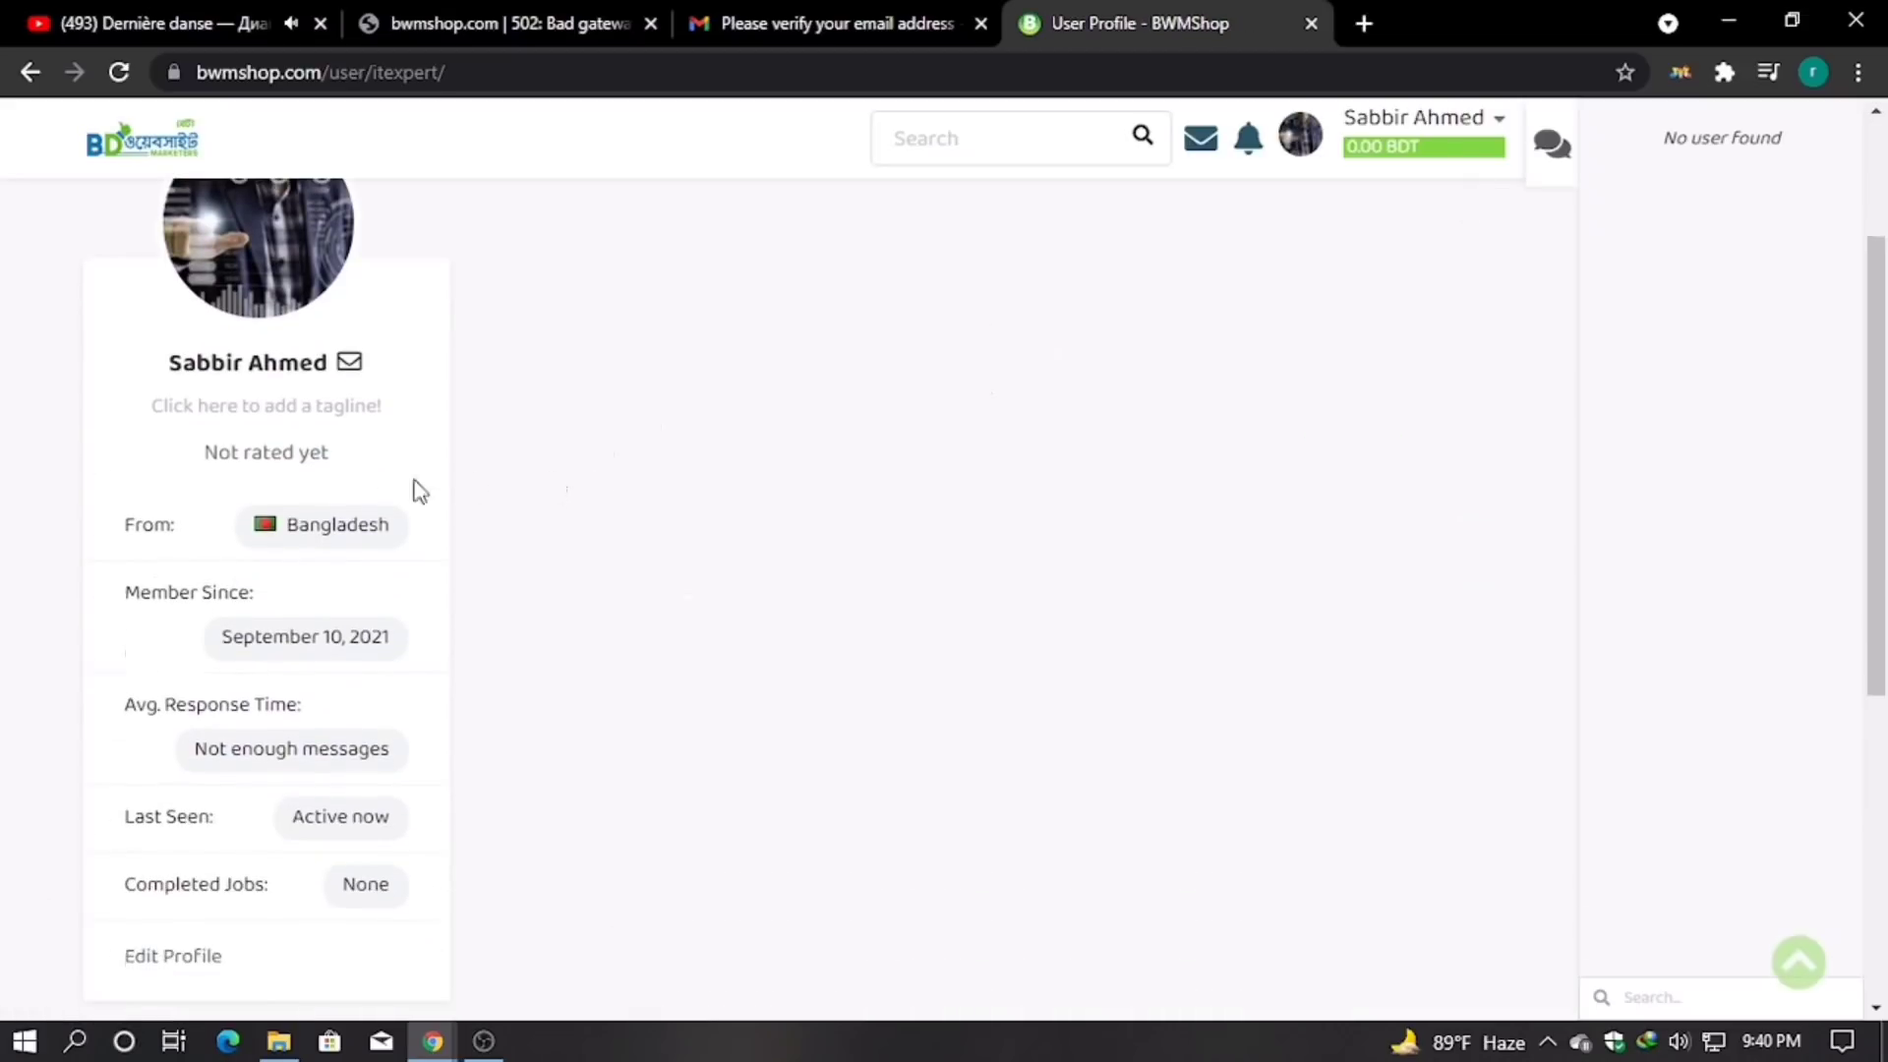
{"action": "scroll", "coordinate": [225, 683], "scroll_direction": "down", "scroll_amount": 3}
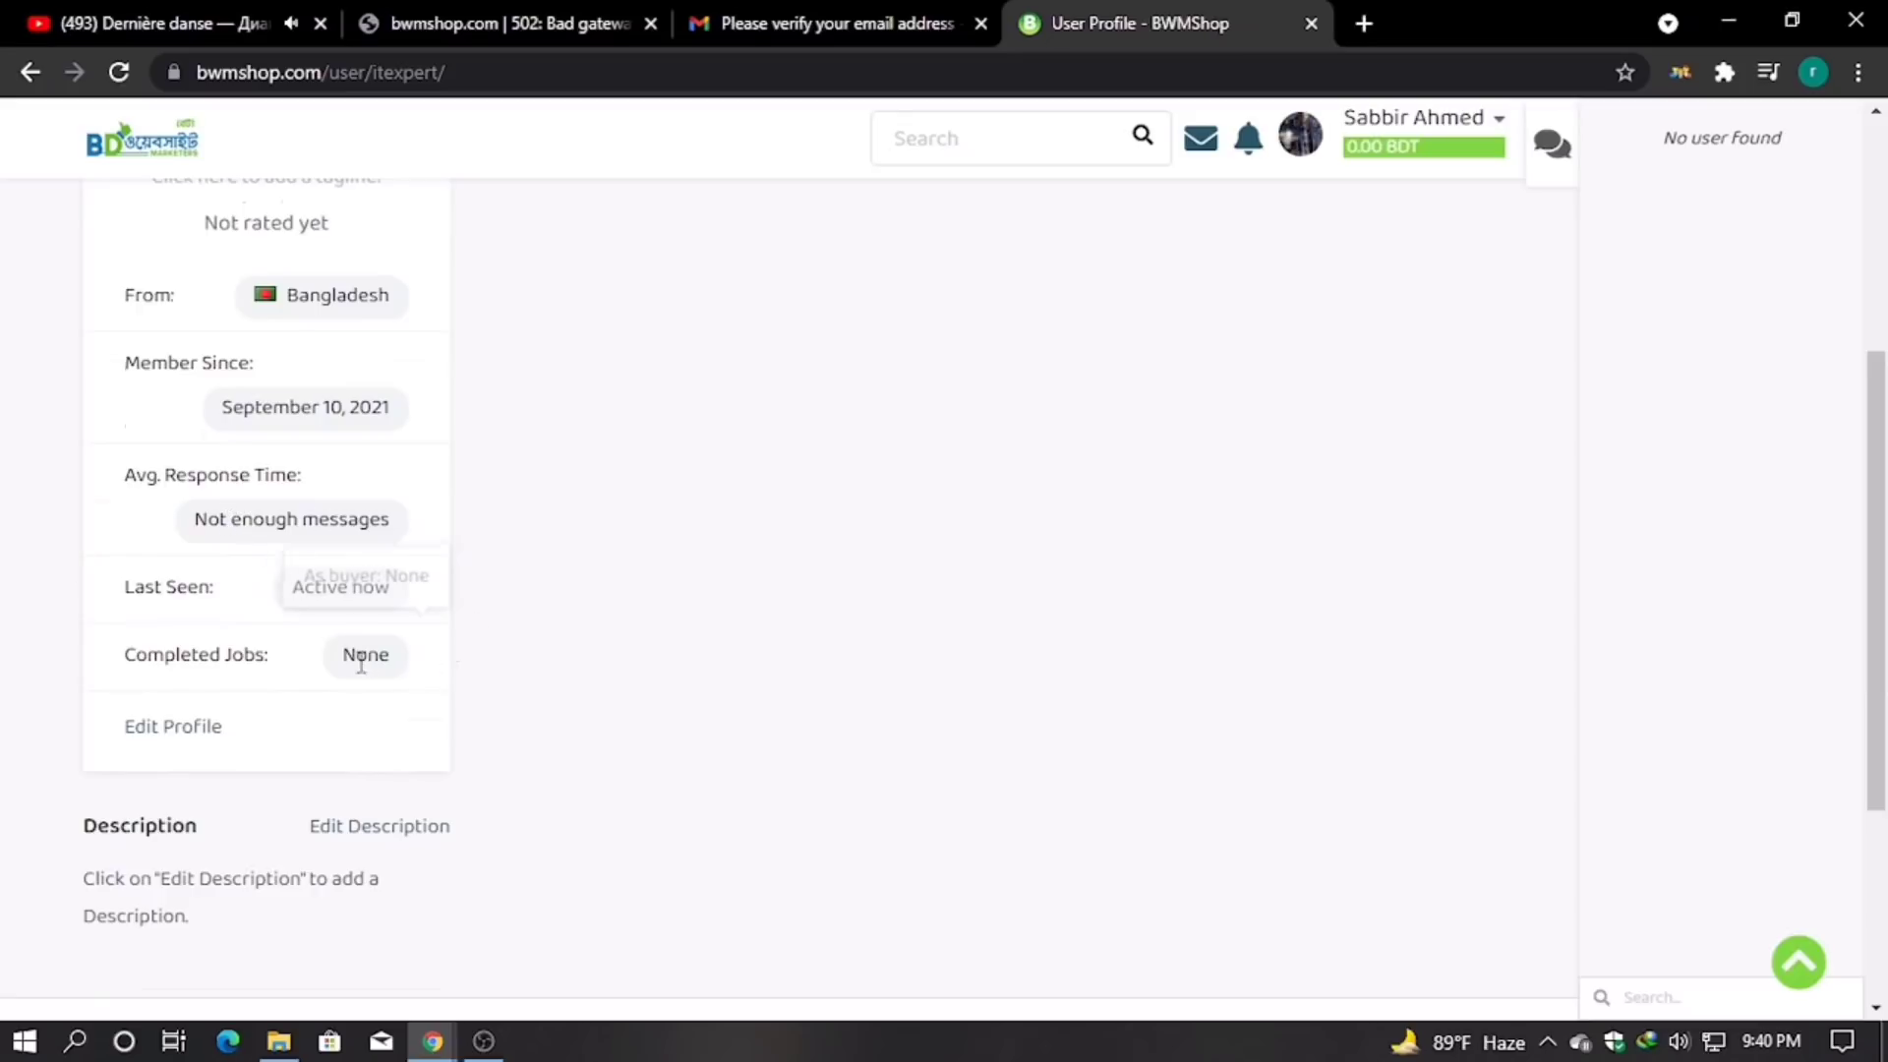
{"action": "scroll", "coordinate": [241, 723], "scroll_direction": "down", "scroll_amount": 3}
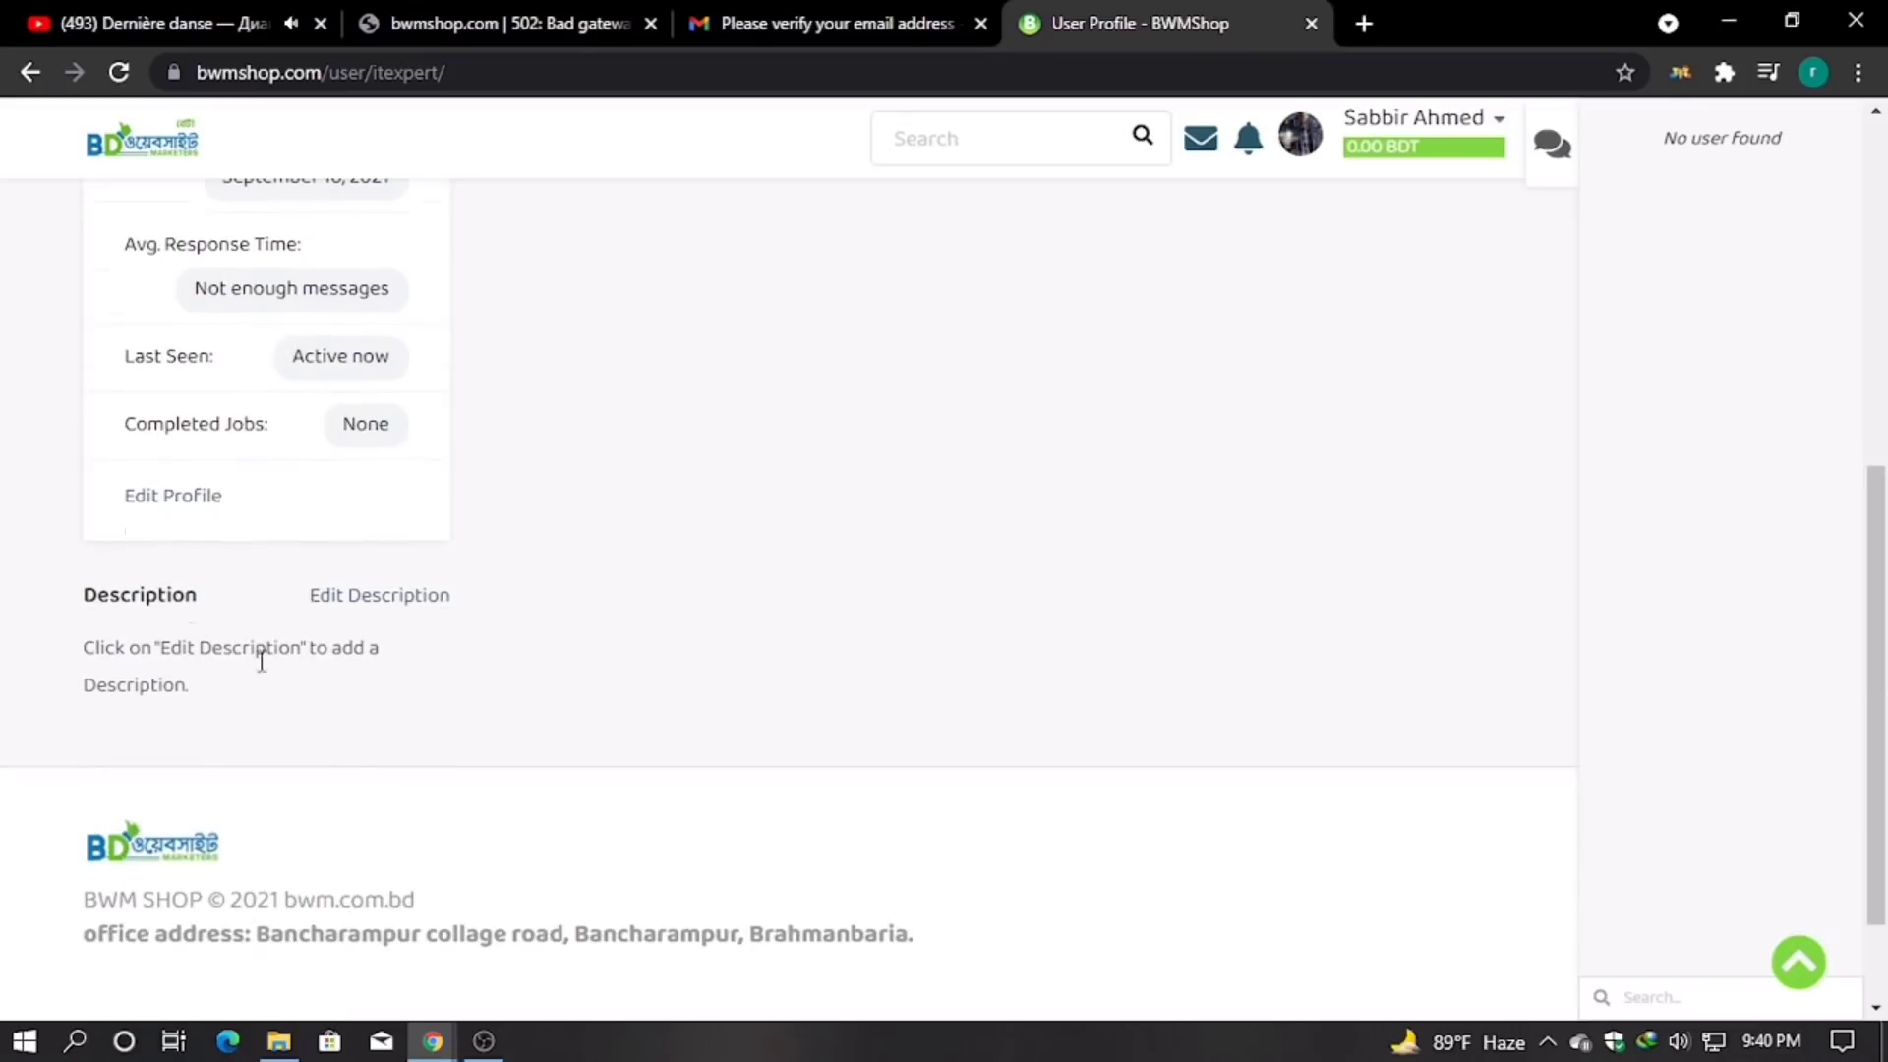
{"action": "left_click", "coordinate": [384, 596]}
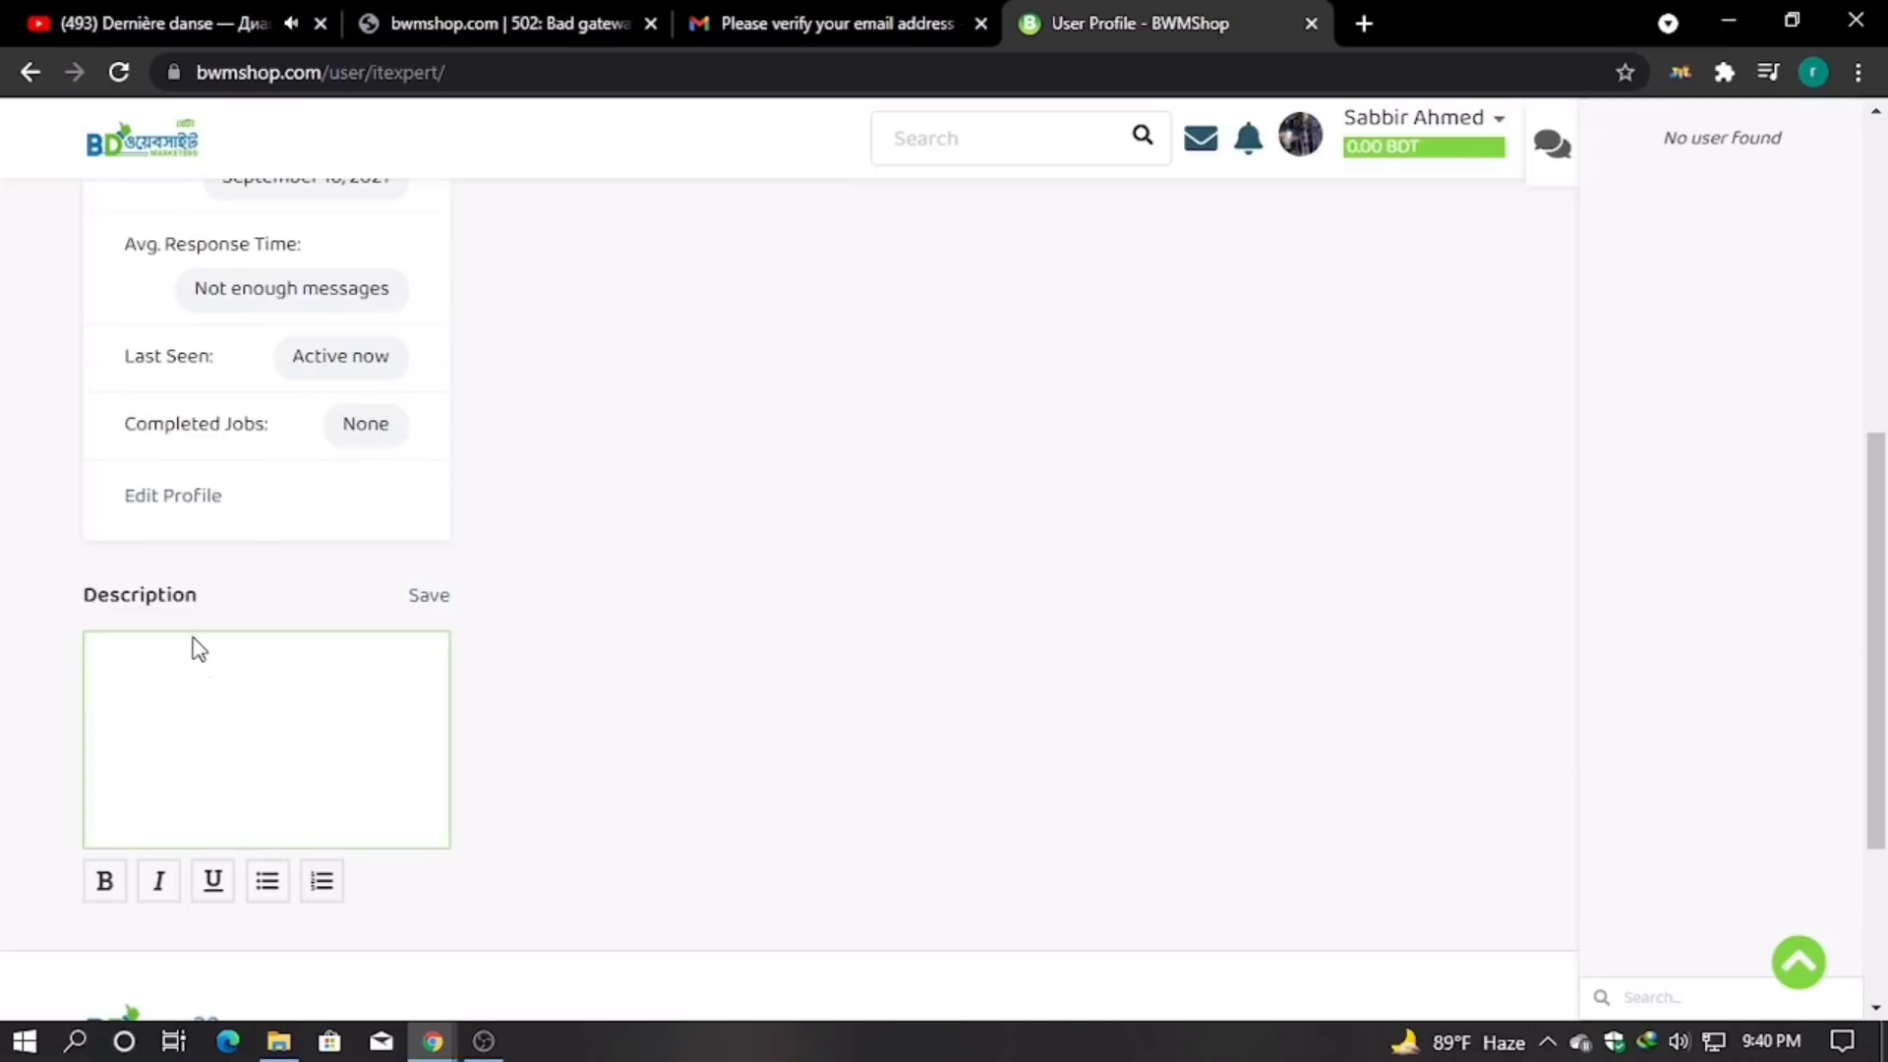
- Type 'I am expert Digital Marketing . I am' into the Description, correcting typos
{"action": "type", "text": "i"}
{"action": "type", "text": "I"}
{"action": "type", "text": " am "}
{"action": "type", "text": "exper"}
{"action": "type", "text": "t"}
{"action": "type", "text": " D"}
{"action": "type", "text": "igit"}
{"action": "type", "text": "ak"}
{"action": "type", "text": "M"}
{"action": "type", "text": "ar"}
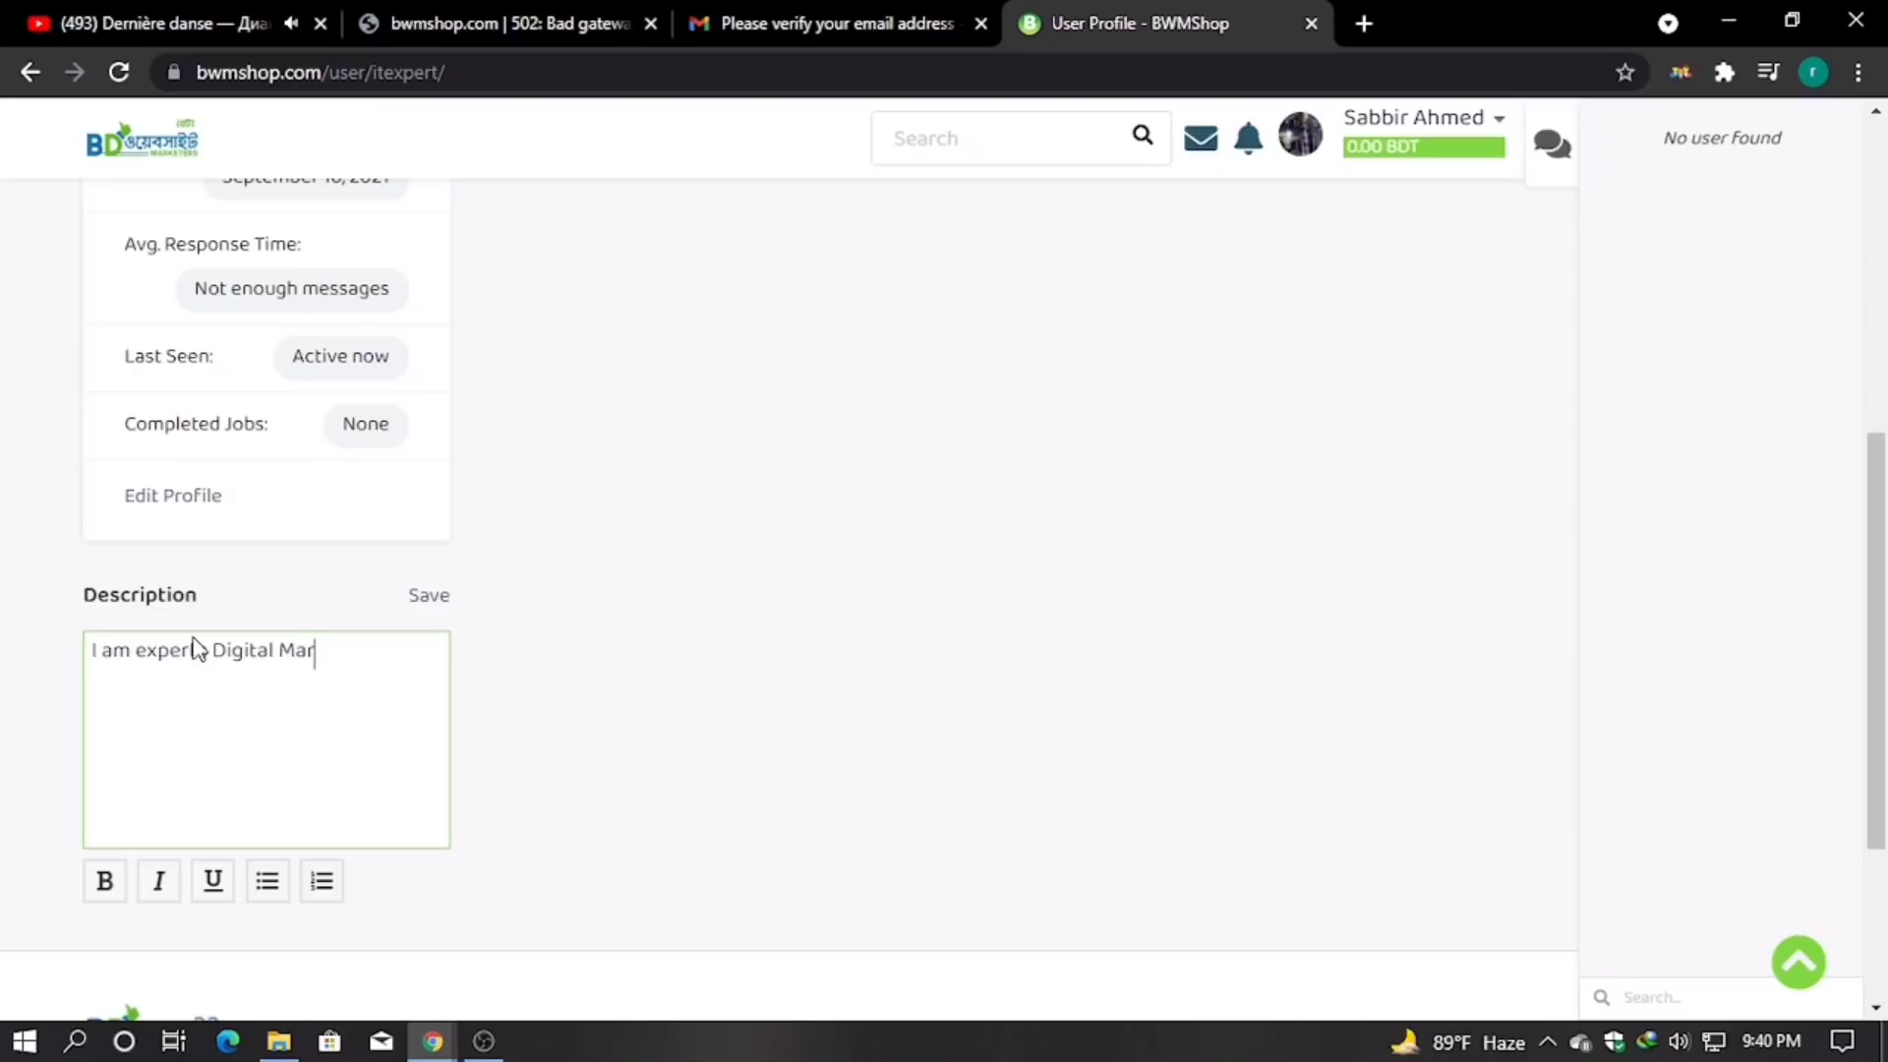
{"action": "type", "text": "keti"}
{"action": "type", "text": "ng"}
{"action": "type", "text": " . I"}
{"action": "type", "text": " will"}
{"action": "key", "text": "BackSpace"}
{"action": "key", "text": "BackSpace"}
{"action": "type", "text": "am e"}
{"action": "key", "text": "BackSpace"}
{"action": "key", "text": "BackSpace"}
- Continue the Description with 'experts facebook follower ,facebook id follower', fixing typos along the way
{"action": "type", "text": "expert"}
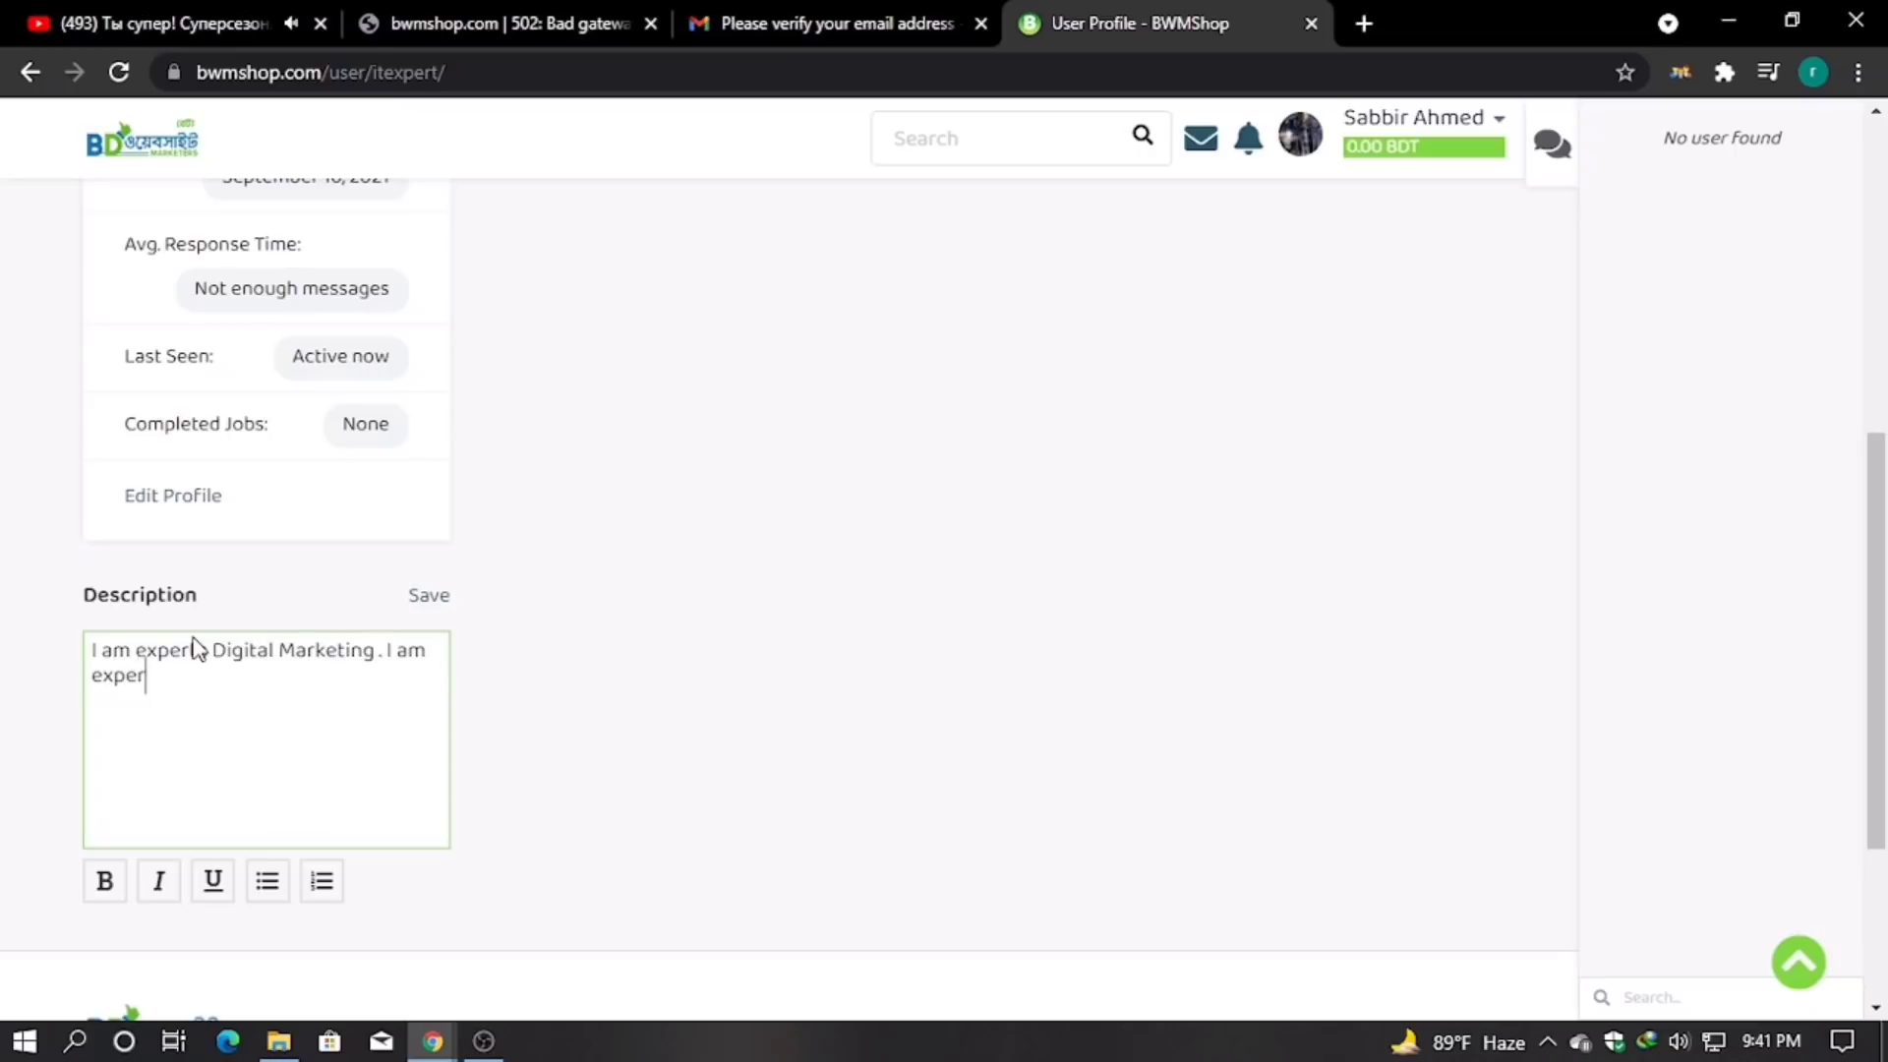
{"action": "type", "text": "s "}
{"action": "type", "text": "f"}
{"action": "type", "text": "ac"}
{"action": "type", "text": "ebook"}
{"action": "type", "text": " fill"}
{"action": "key", "text": "BackSpace"}
{"action": "key", "text": "BackSpace"}
{"action": "key", "text": "BackSpace"}
{"action": "type", "text": "pllo"}
{"action": "key", "text": "BackSpace"}
{"action": "key", "text": "BackSpace"}
{"action": "key", "text": "BackSpace"}
{"action": "key", "text": "BackSpace"}
{"action": "type", "text": "oll"}
{"action": "type", "text": "ew"}
{"action": "type", "text": "er"}
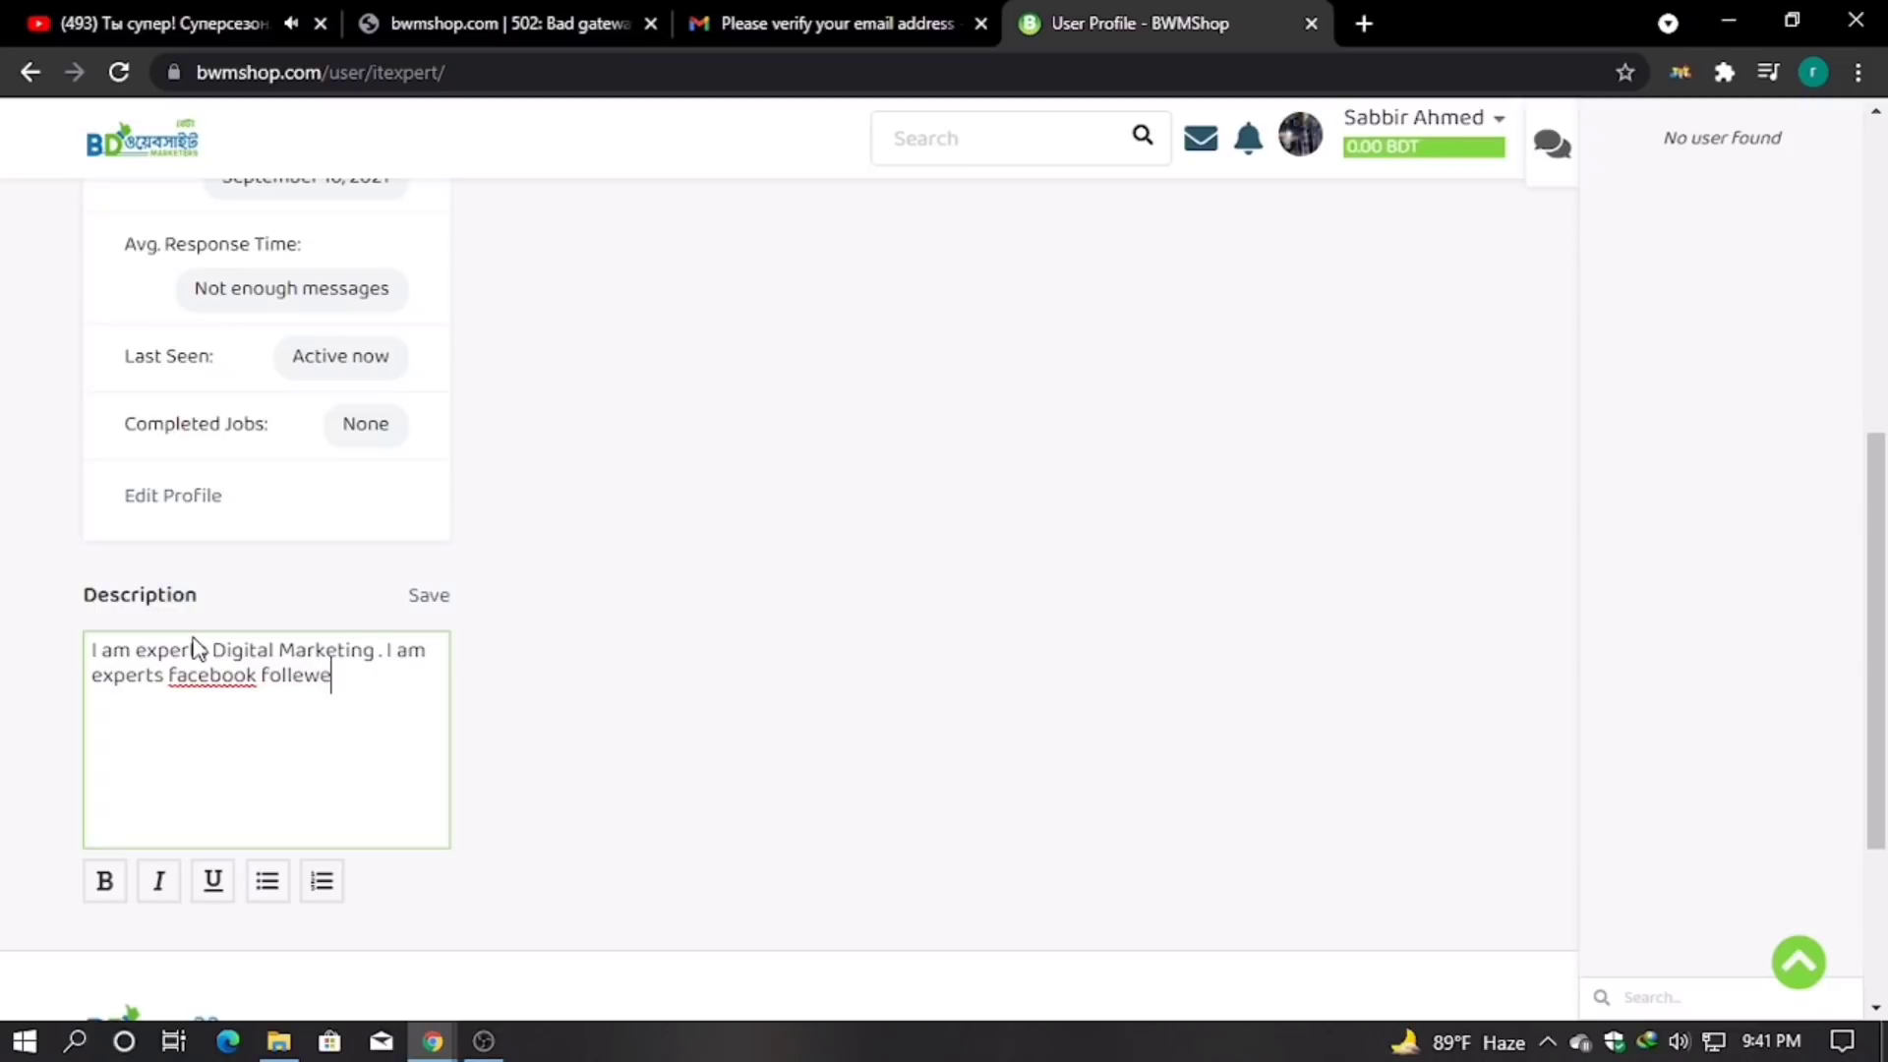
{"action": "type", "text": " .faceboolo"}
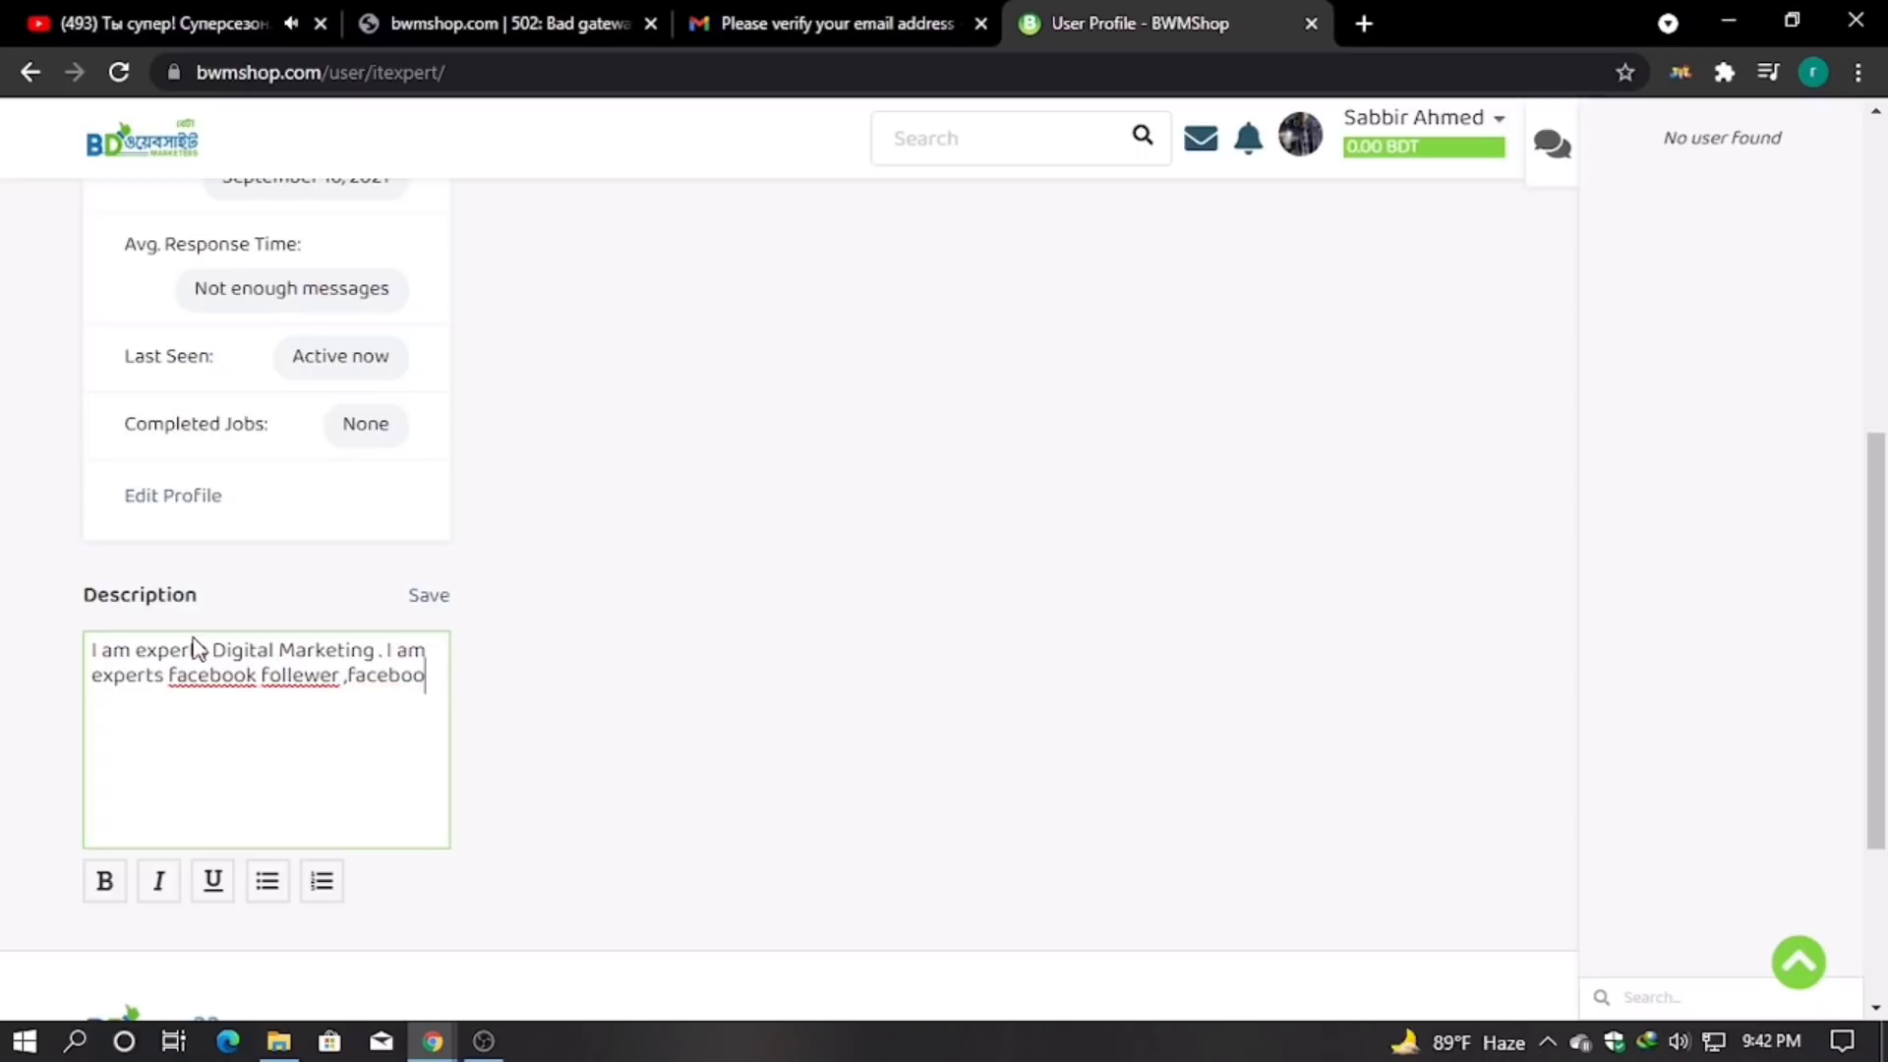
{"action": "key", "text": "BackSpace"}
{"action": "key", "text": "BackSpace"}
{"action": "key", "text": "BackSpace"}
{"action": "type", "text": "ok"}
{"action": "type", "text": " id fo"}
{"action": "type", "text": "o"}
{"action": "key", "text": "BackSpace"}
{"action": "type", "text": "llow"}
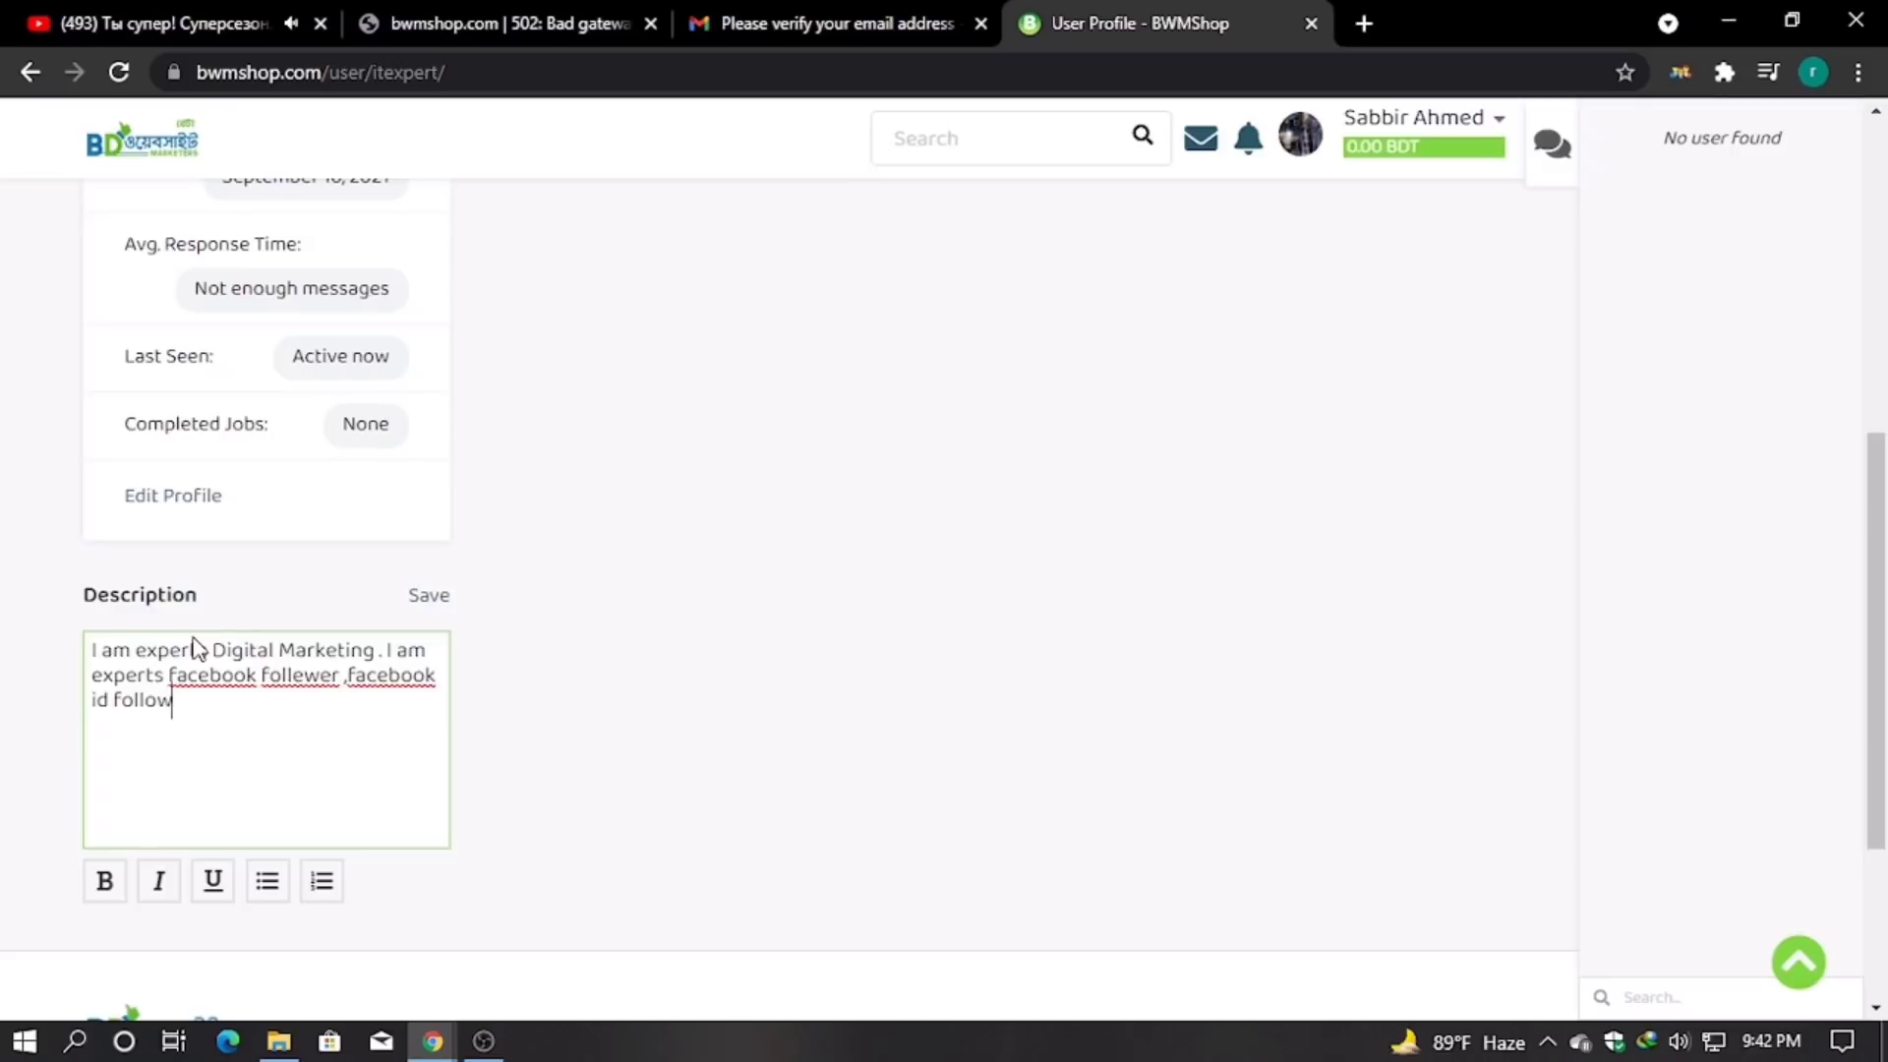
{"action": "type", "text": "er"}
{"action": "scroll", "coordinate": [202, 718], "scroll_direction": "up", "scroll_amount": 5}
{"action": "scroll", "coordinate": [206, 713], "scroll_direction": "up", "scroll_amount": 2}
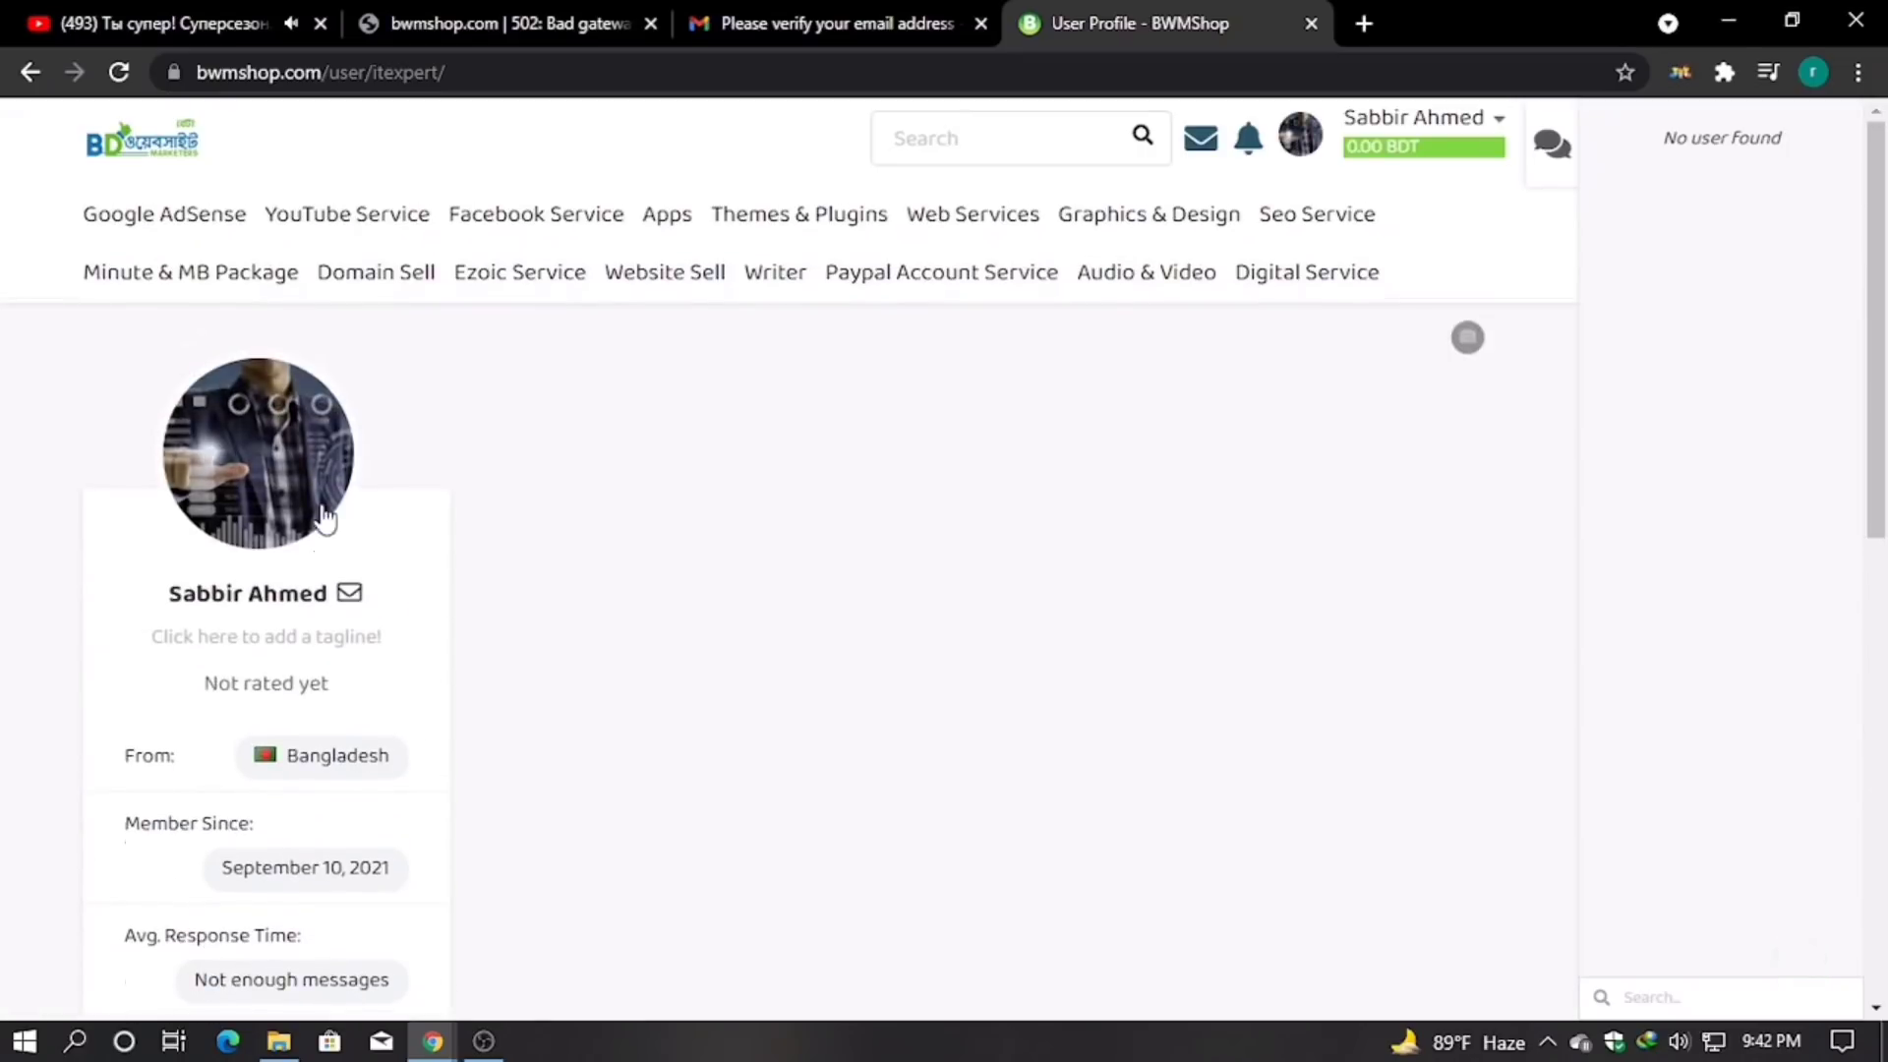
{"action": "mouse_move", "coordinate": [359, 246]}
{"action": "mouse_move", "coordinate": [544, 227]}
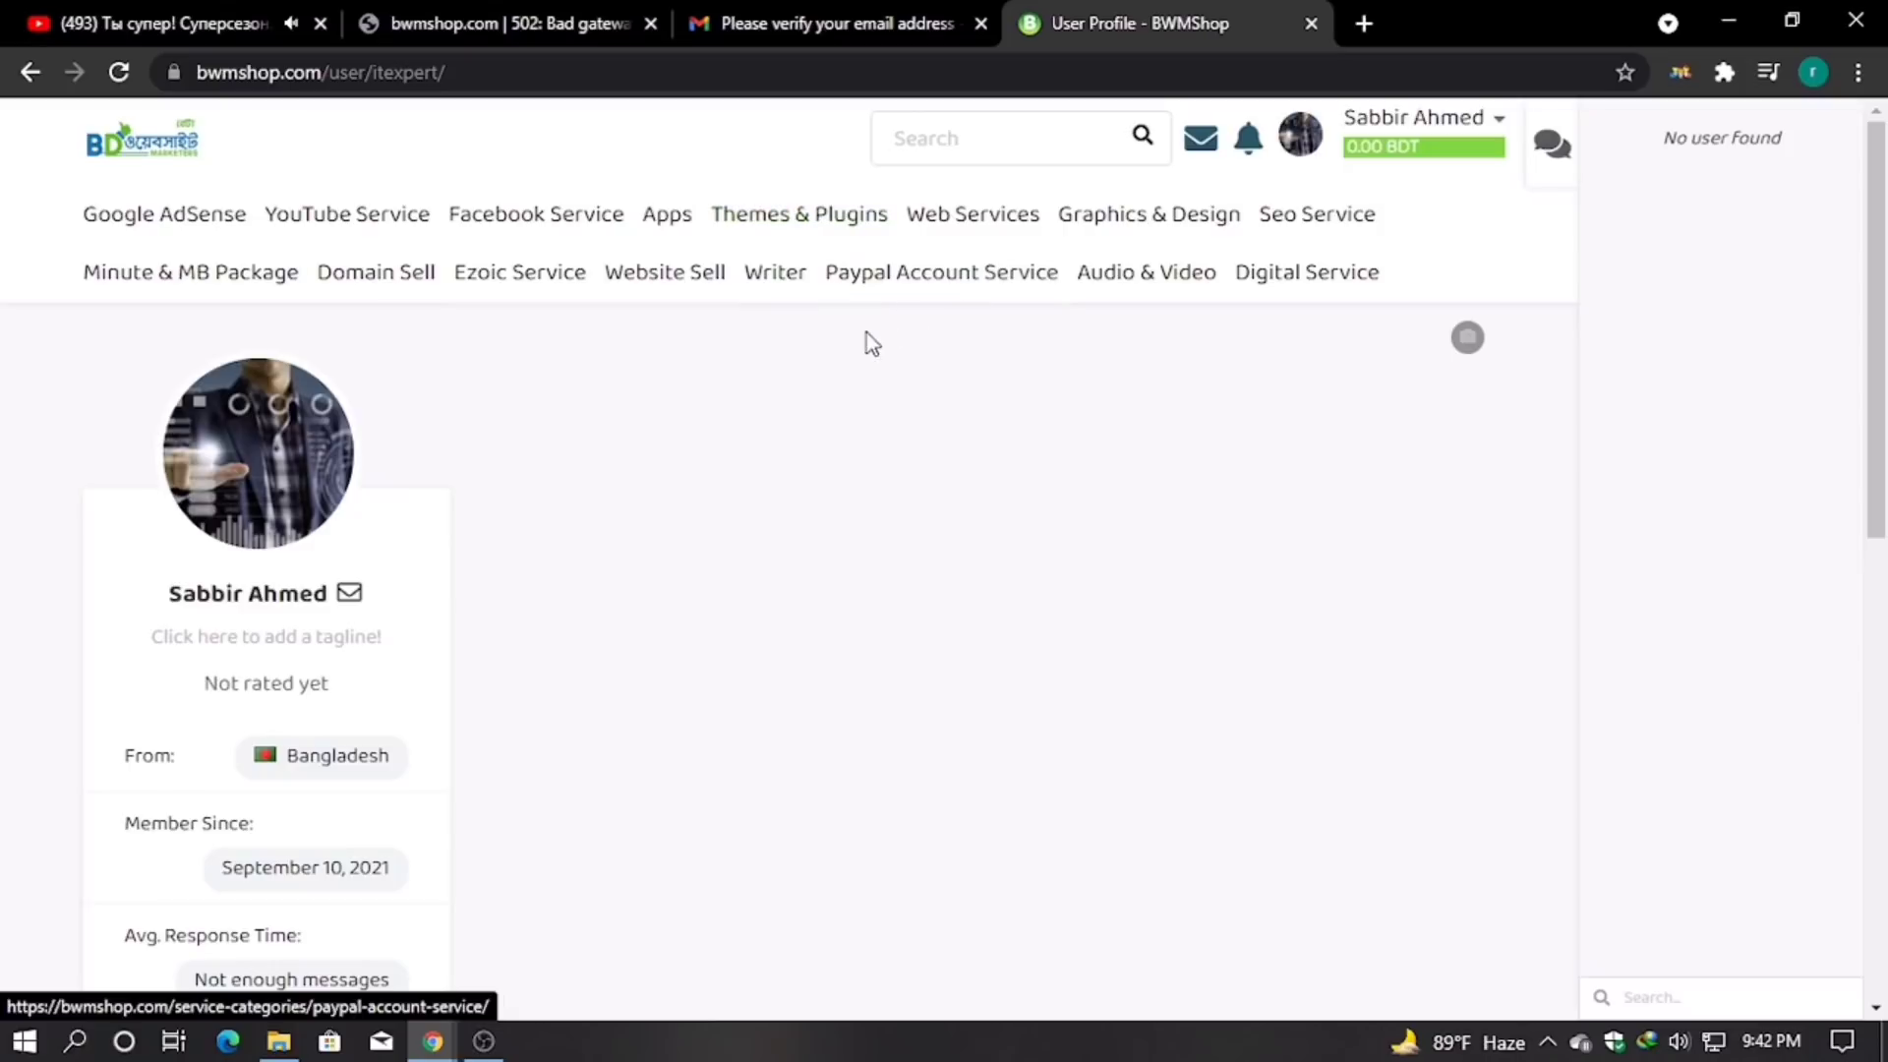
{"action": "scroll", "coordinate": [836, 344], "scroll_direction": "down", "scroll_amount": 1}
{"action": "scroll", "coordinate": [633, 468], "scroll_direction": "down", "scroll_amount": 9}
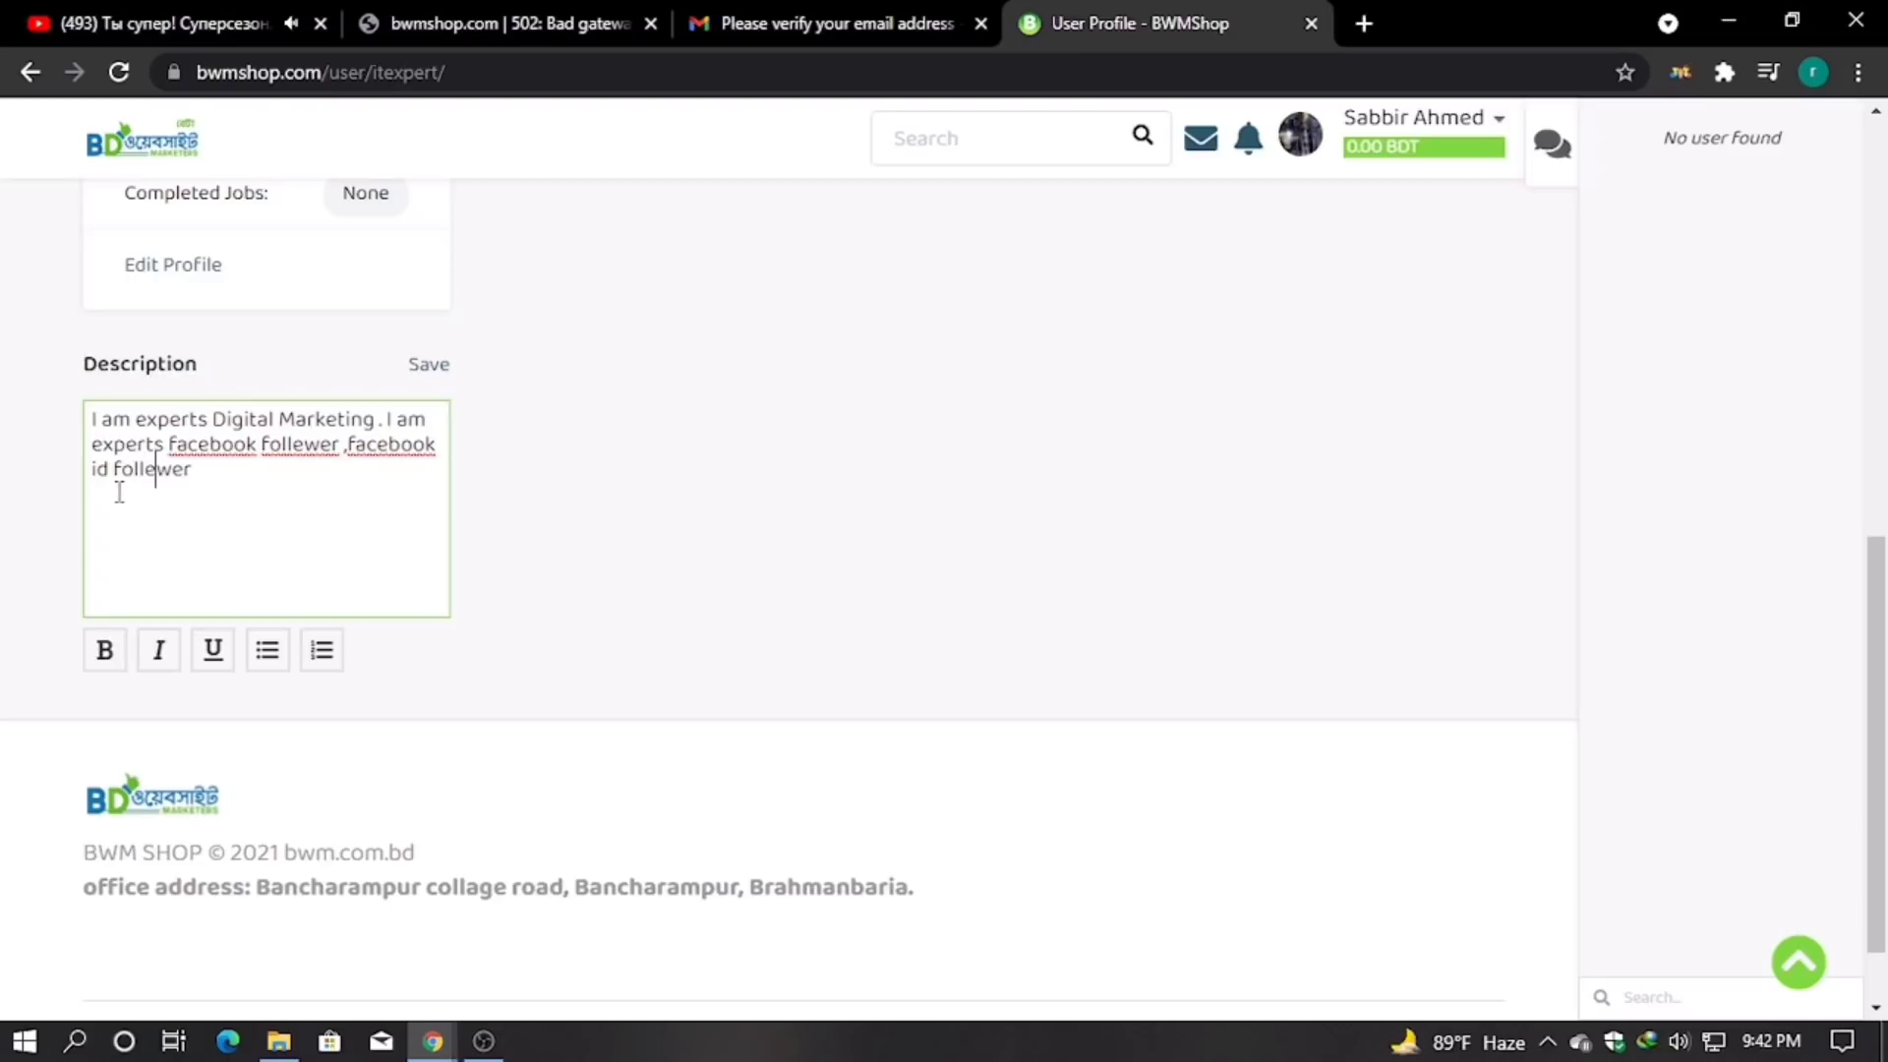
{"action": "left_click", "coordinate": [213, 459]}
- Append ',group members ,youtube subscriber ,you' to the end of the profile description
{"action": "left_click", "coordinate": [232, 505]}
{"action": "type", "text": ",group members"}
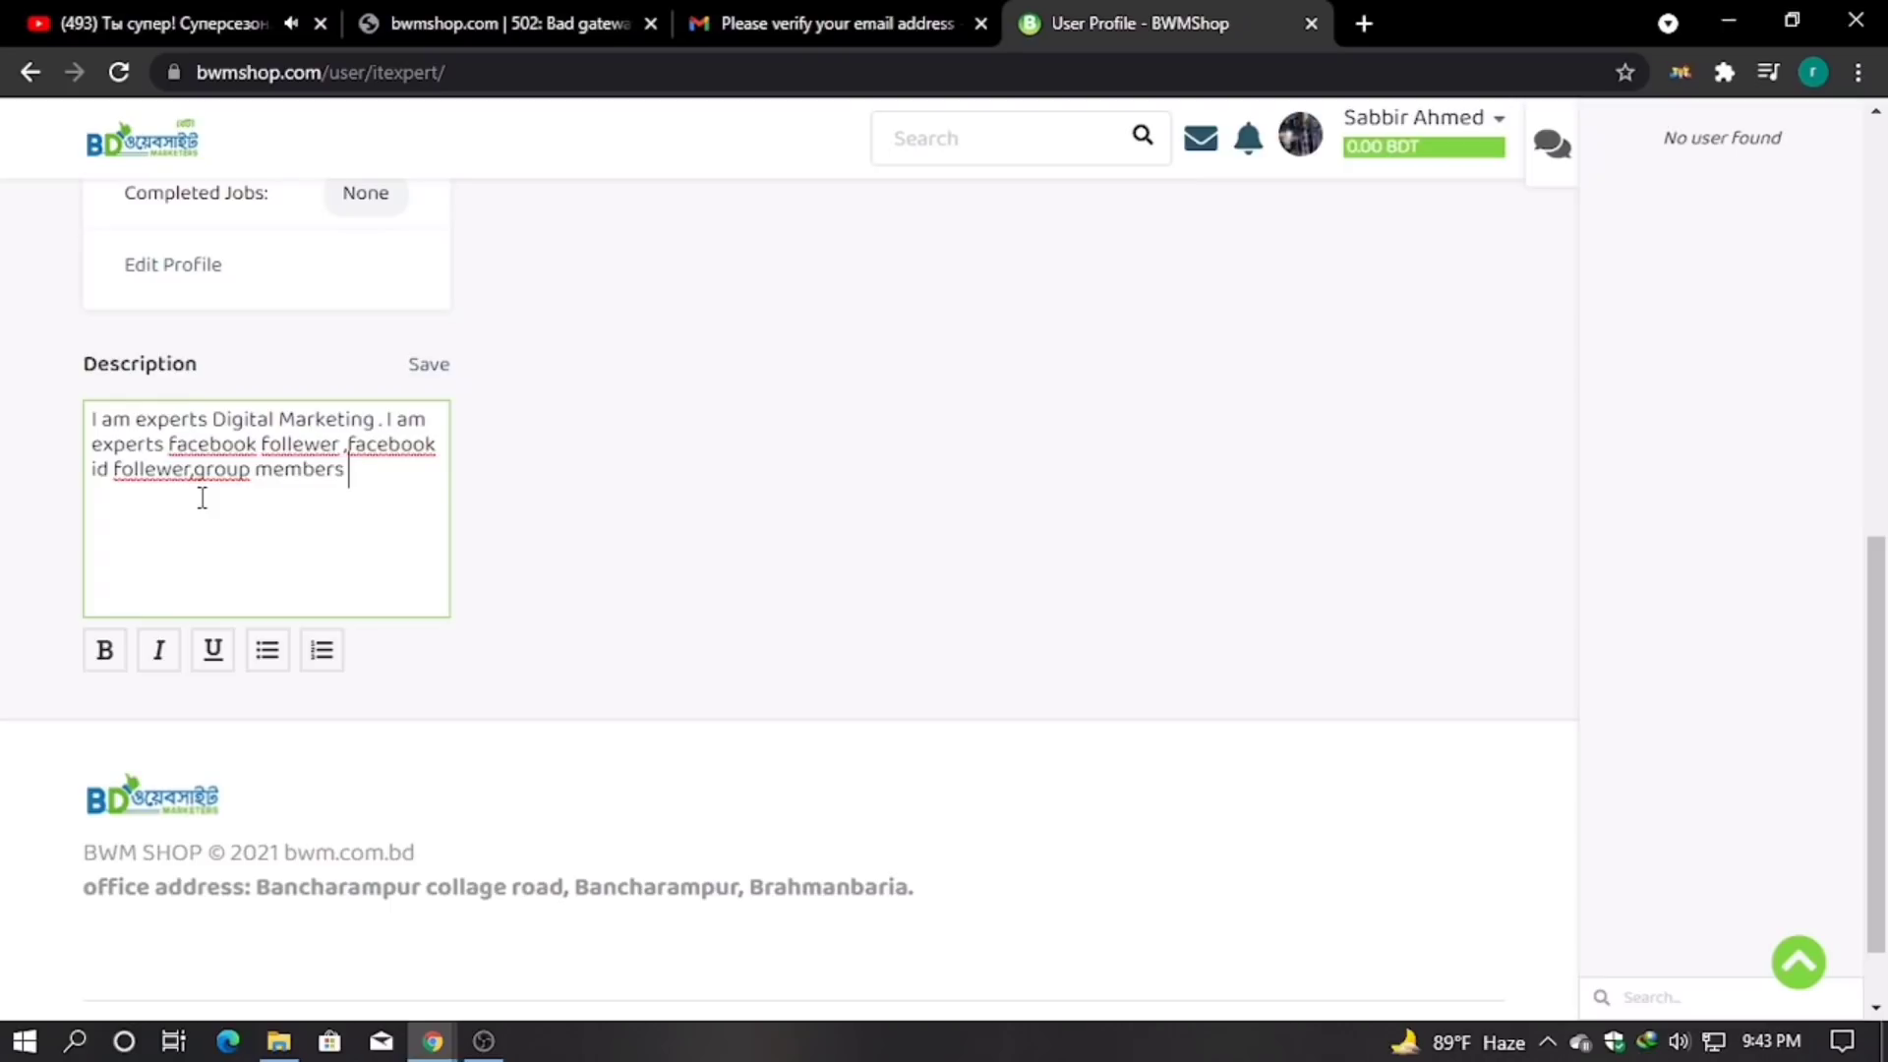
{"action": "type", "text": ",youtube subs"}
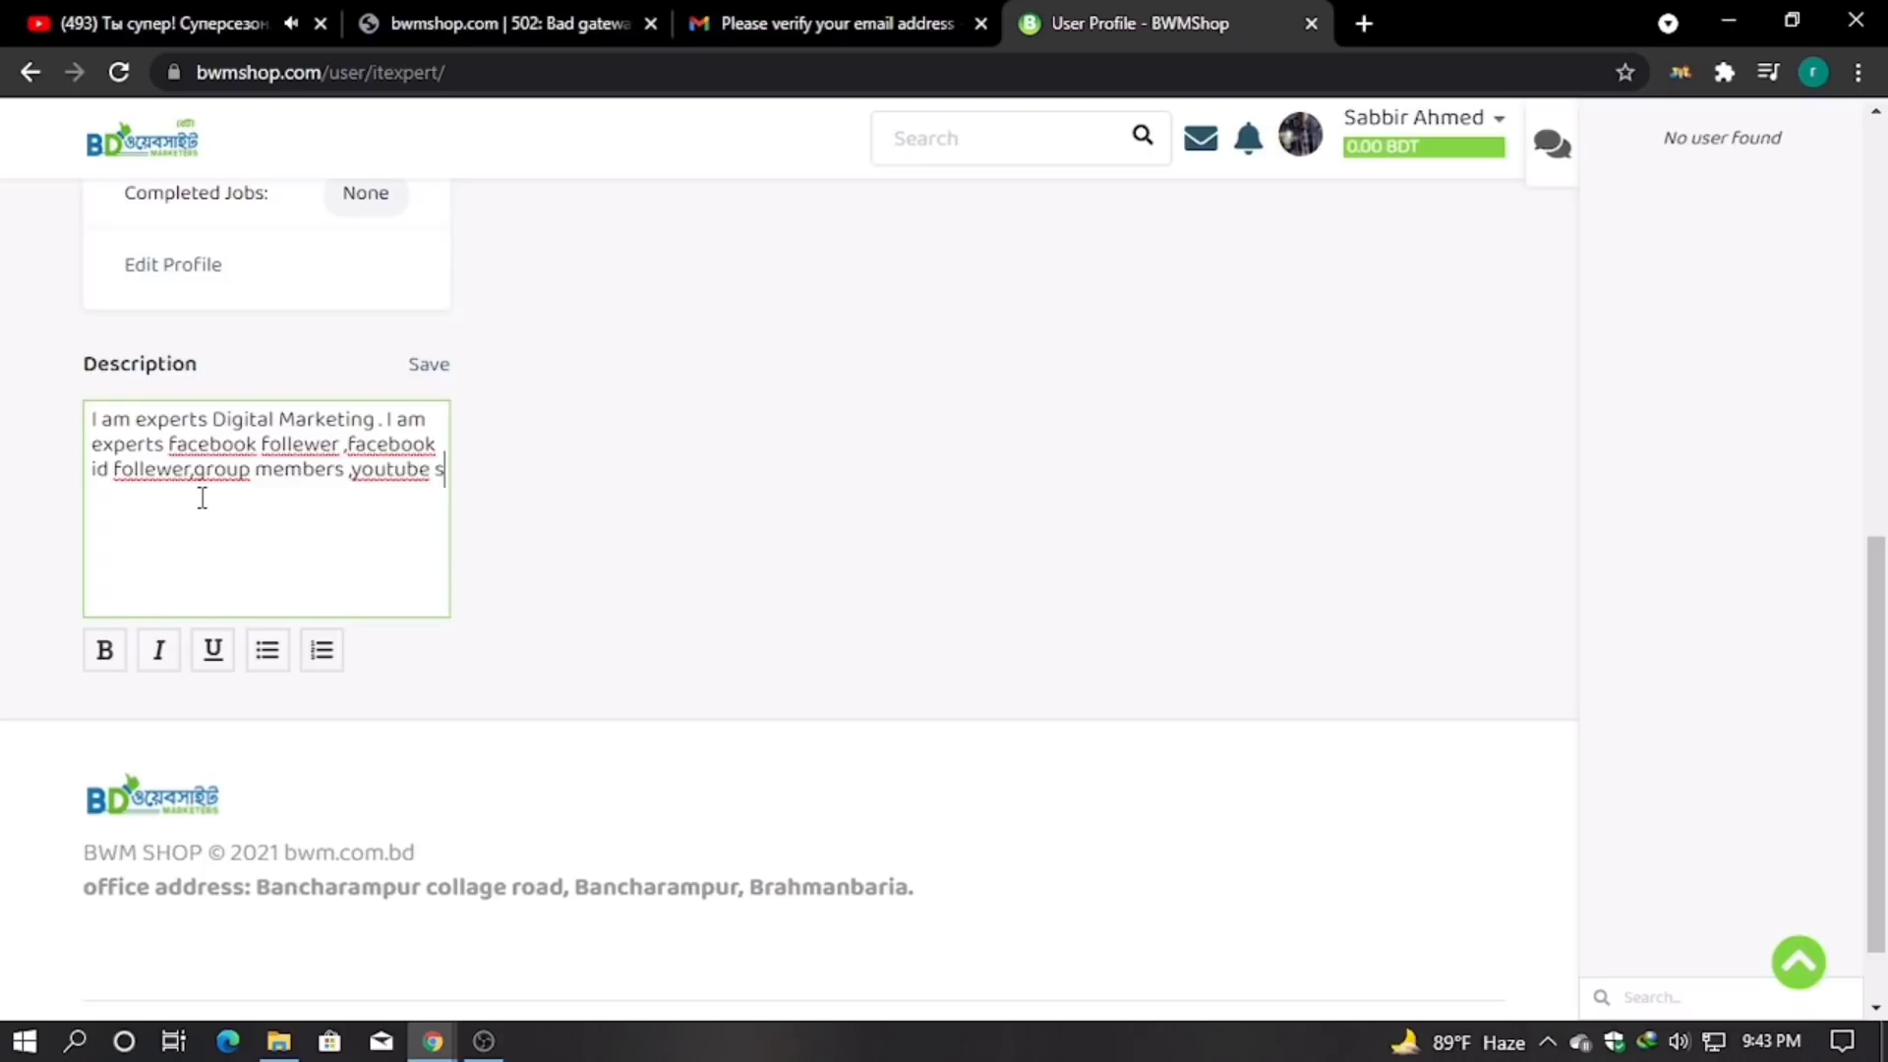
{"action": "type", "text": "criber ,you"}
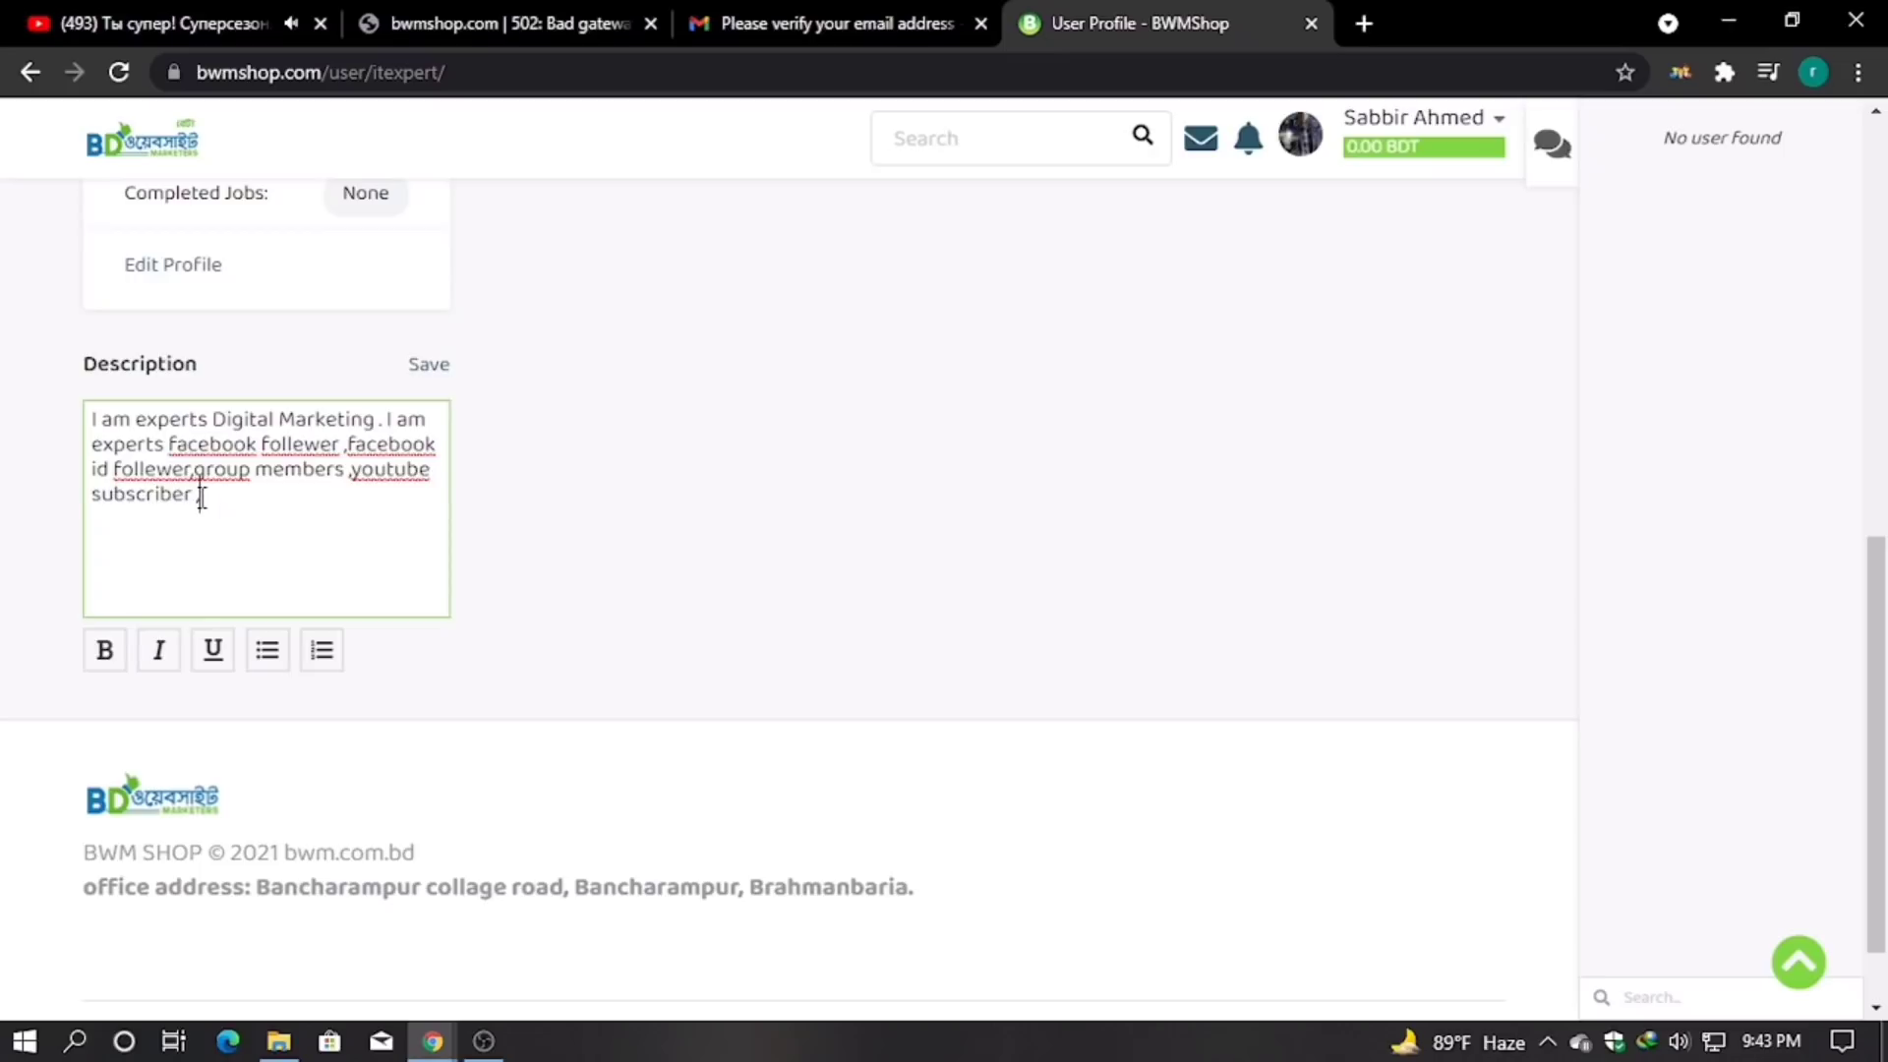